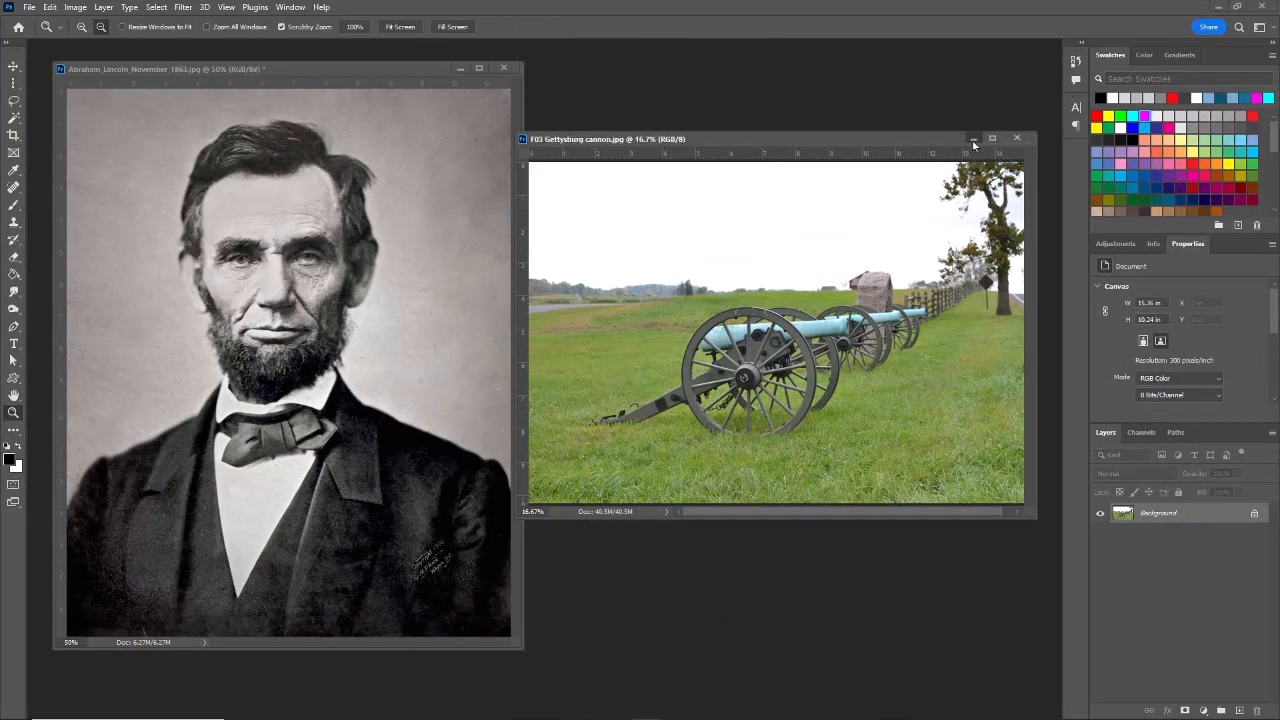
# - Minimize the Gettysburg cannon photo and move the Abraham Lincoln portrait to the middle of the workspace
pyautogui.click(974, 145)
pyautogui.moveTo(367, 73); pyautogui.dragTo(583, 77)
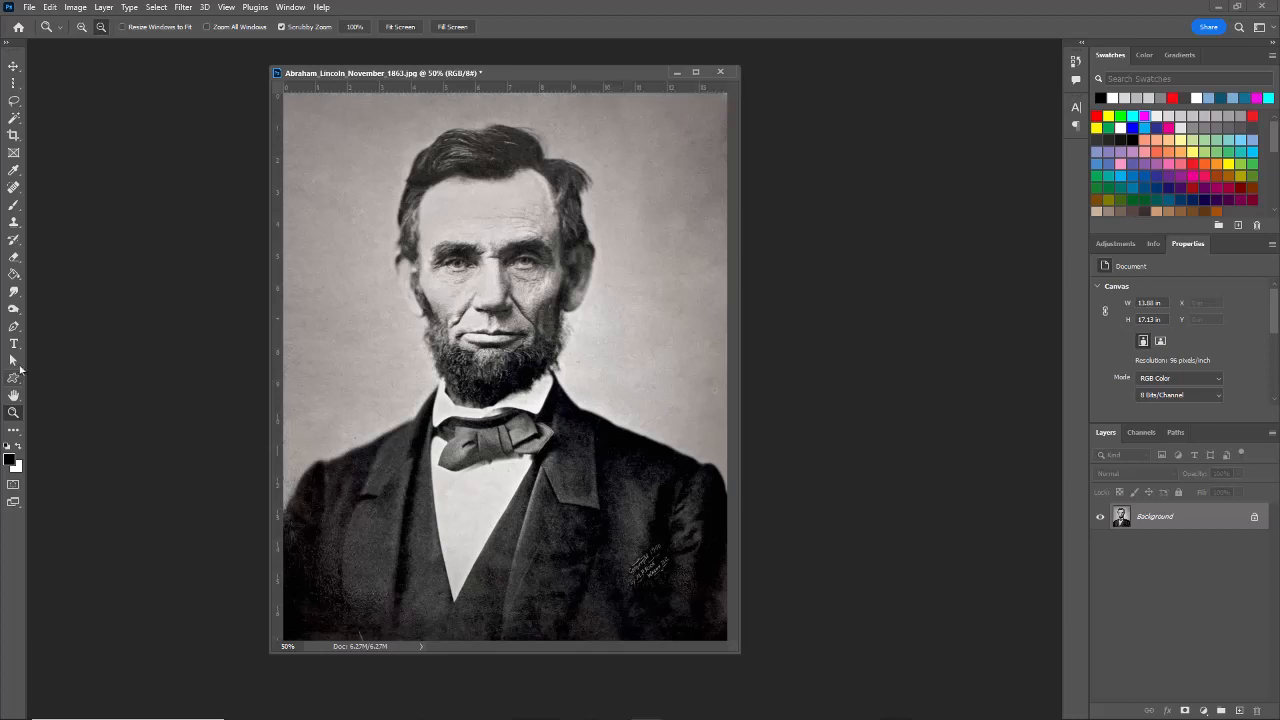
pyautogui.click(13, 328)
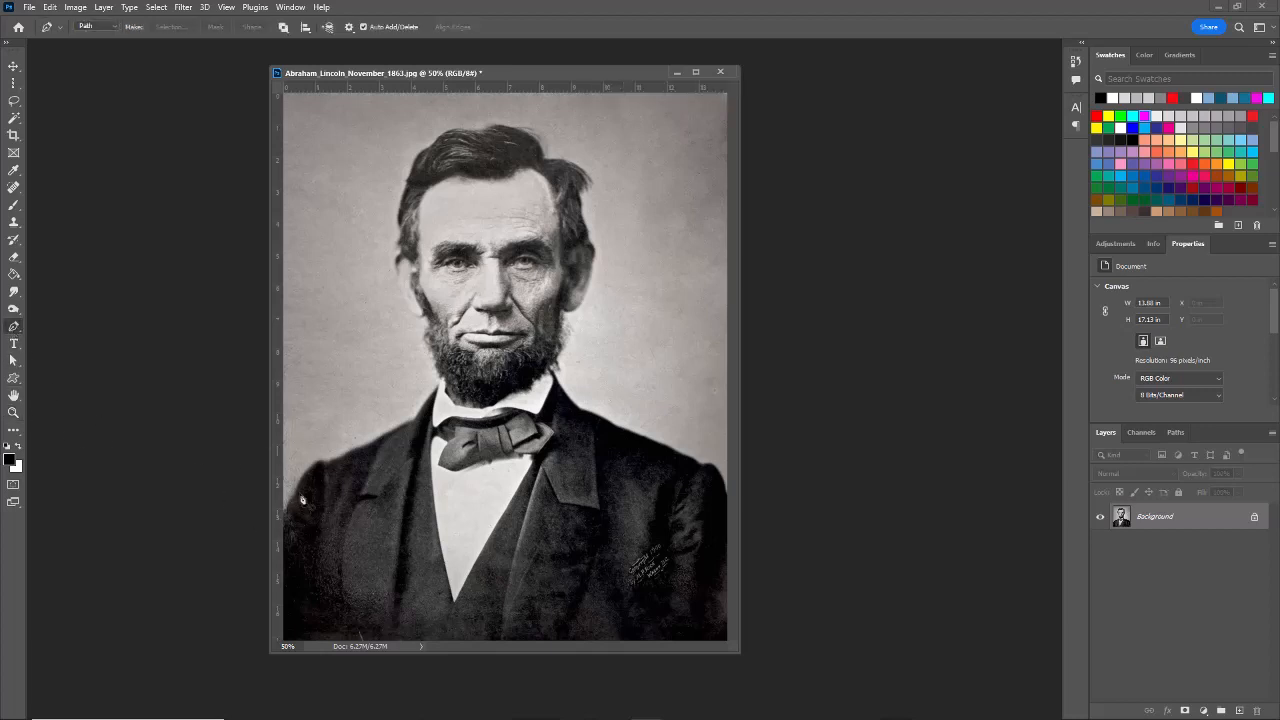
pyautogui.moveTo(324, 464); pyautogui.dragTo(416, 422)
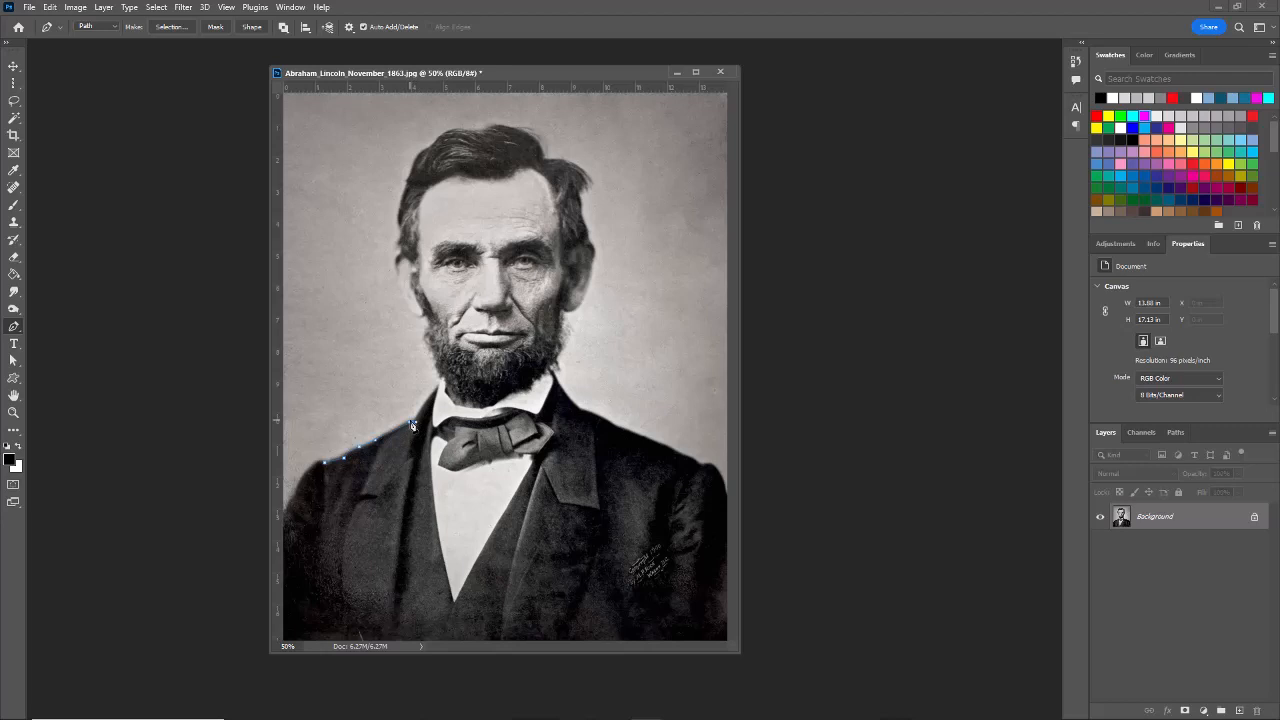
pyautogui.press('Return')
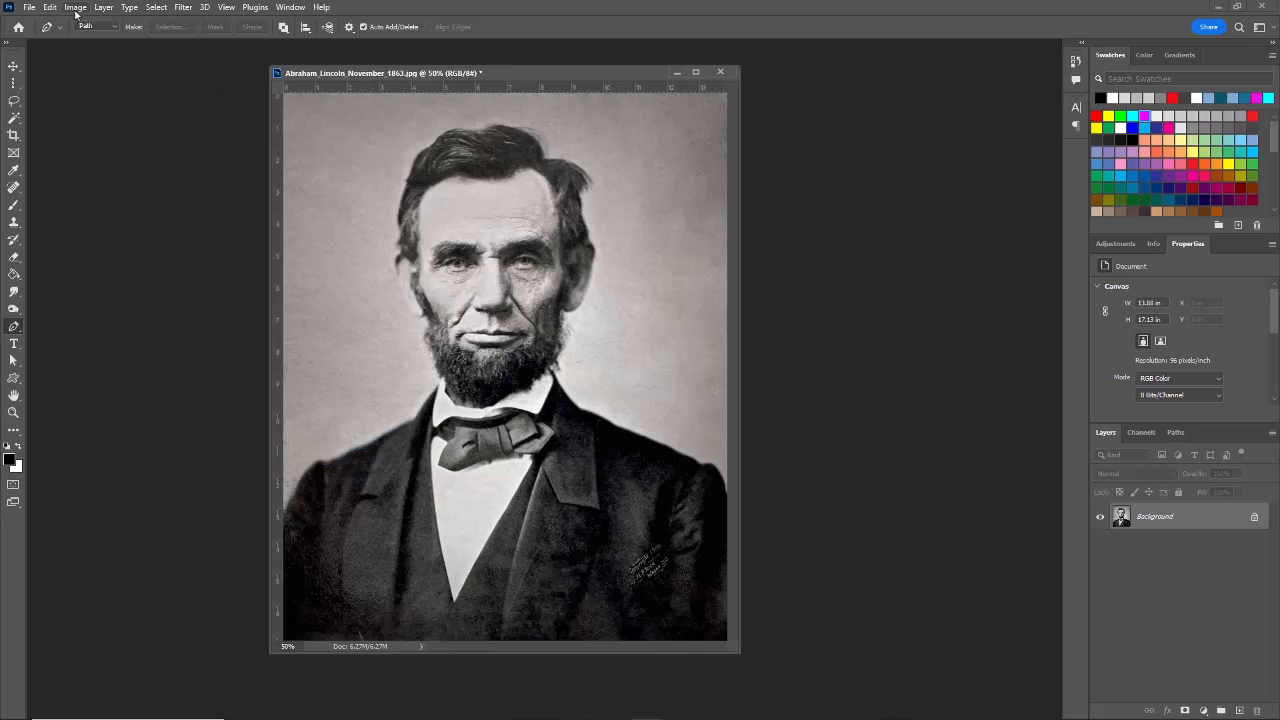
# - Select the subject of the Lincoln portrait and convert the selection into a work path with a 2.0 pixel tolerance
pyautogui.click(157, 12)
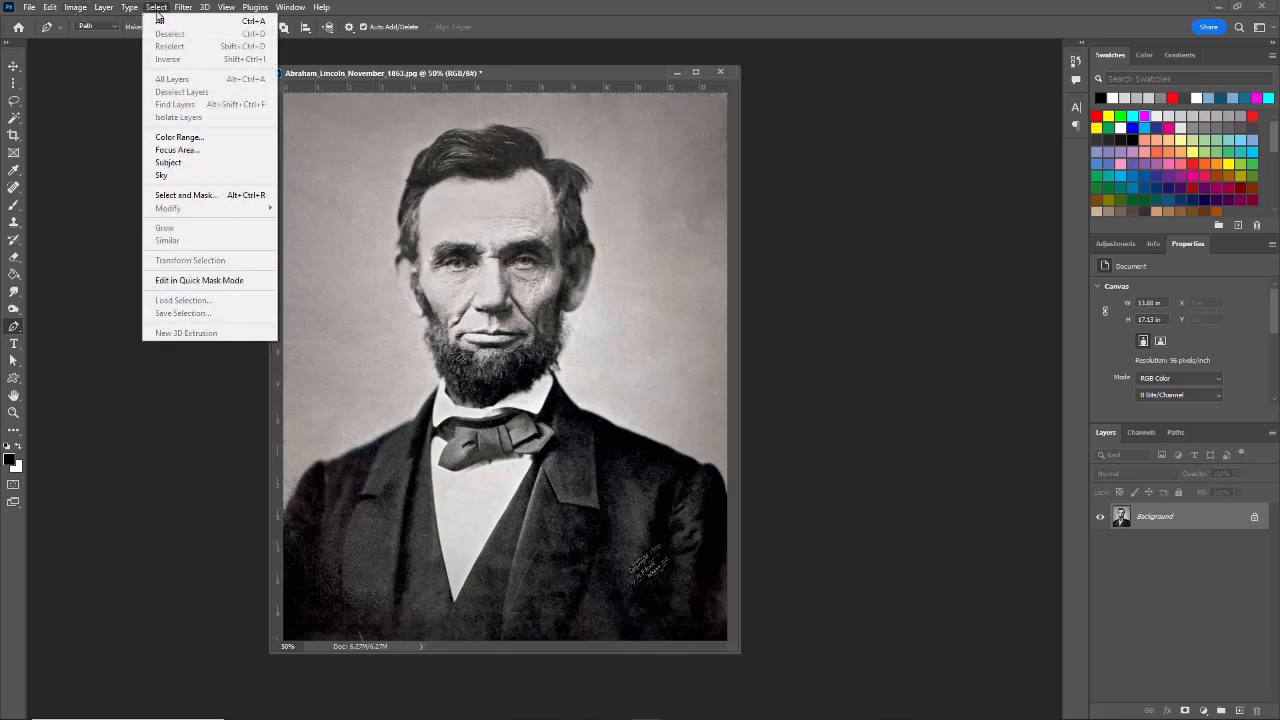
pyautogui.click(197, 165)
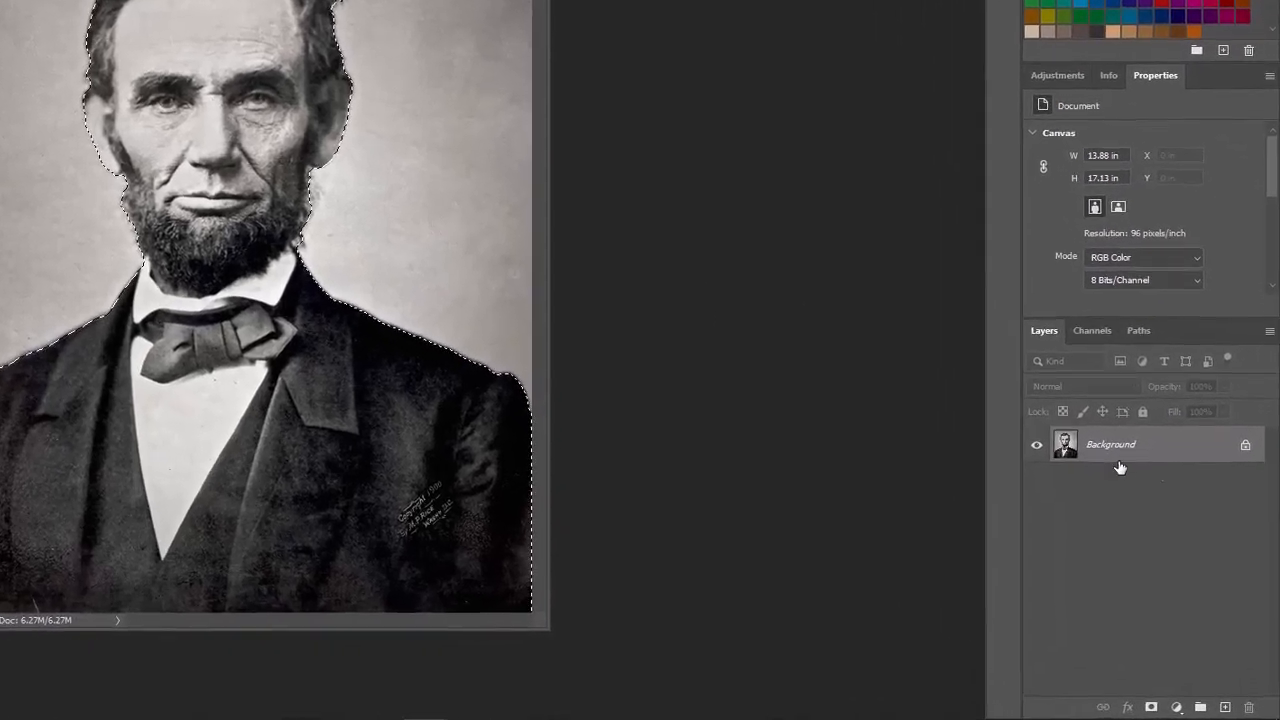
pyautogui.click(1140, 332)
pyautogui.click(1269, 331)
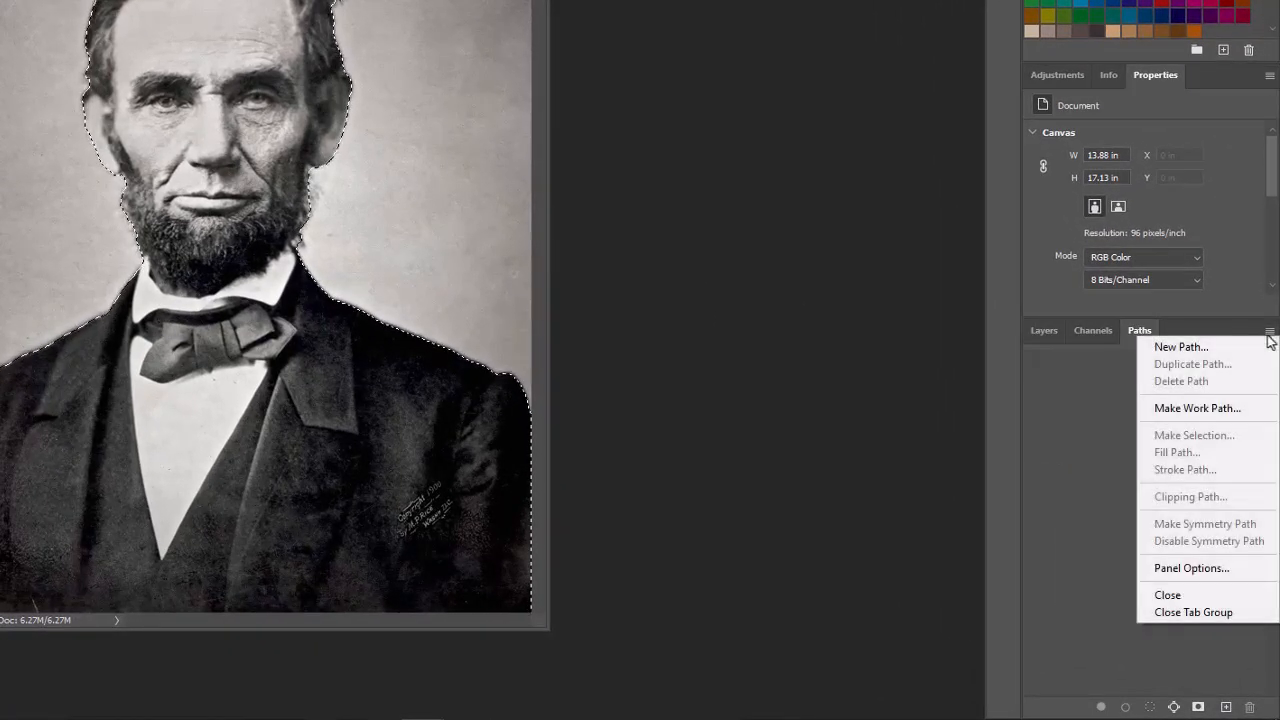
pyautogui.click(1196, 409)
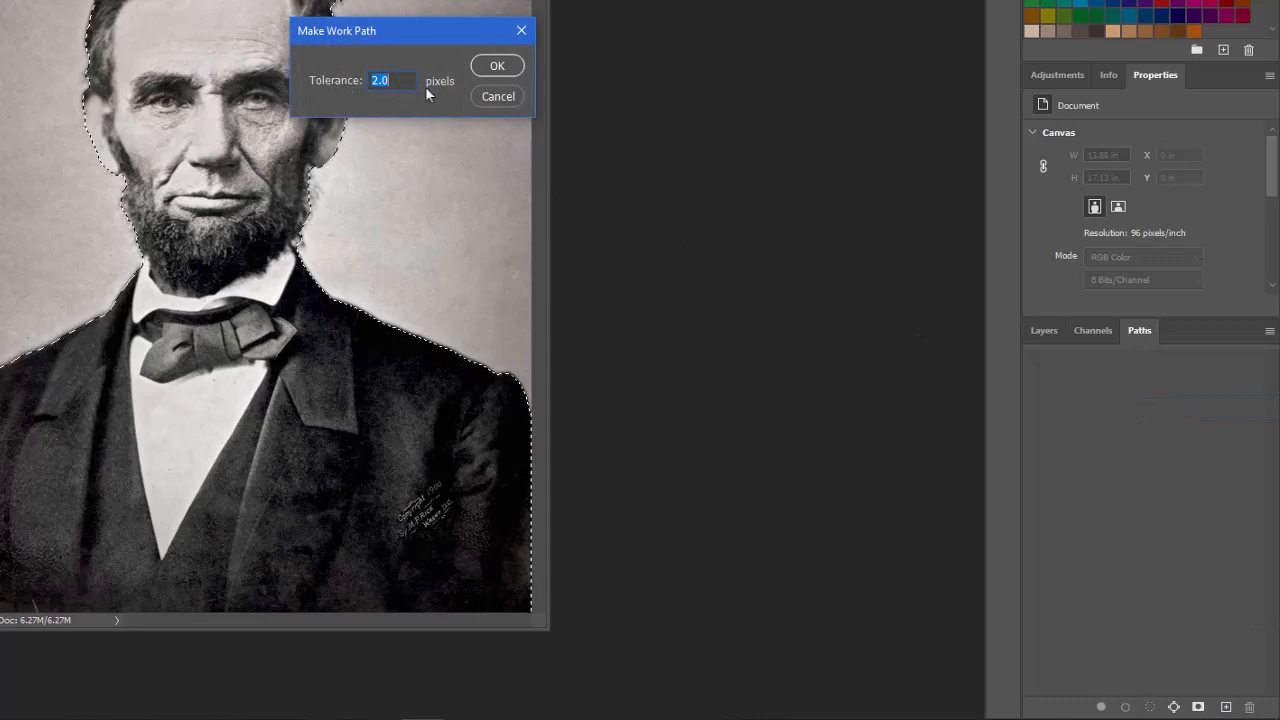
pyautogui.click(498, 64)
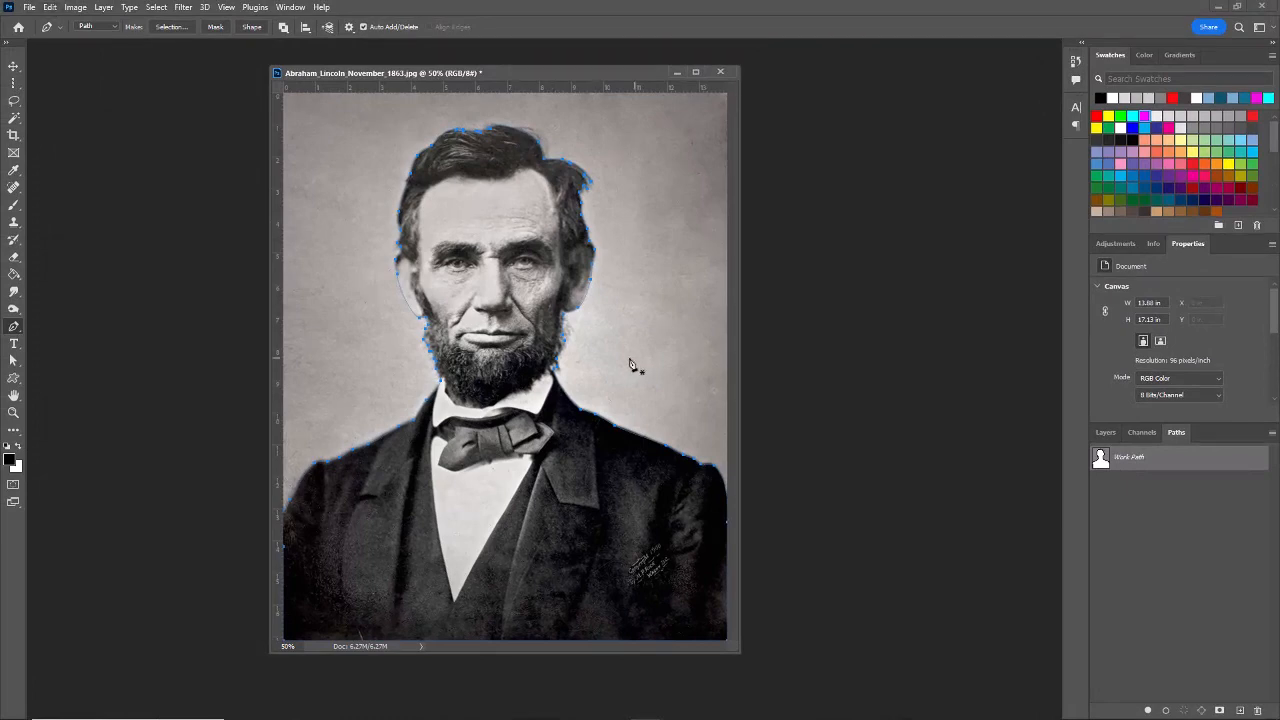
# - Define the work path as a custom shape named "lincoln"
pyautogui.click(49, 7)
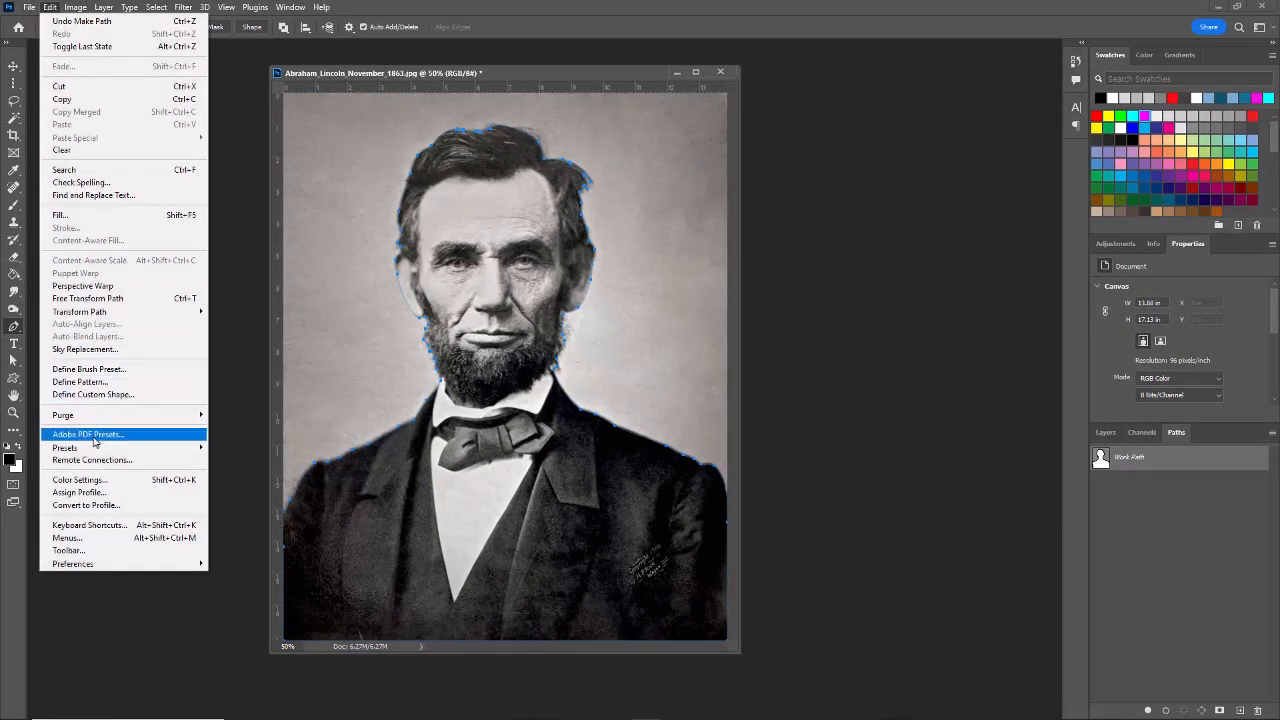
pyautogui.click(104, 395)
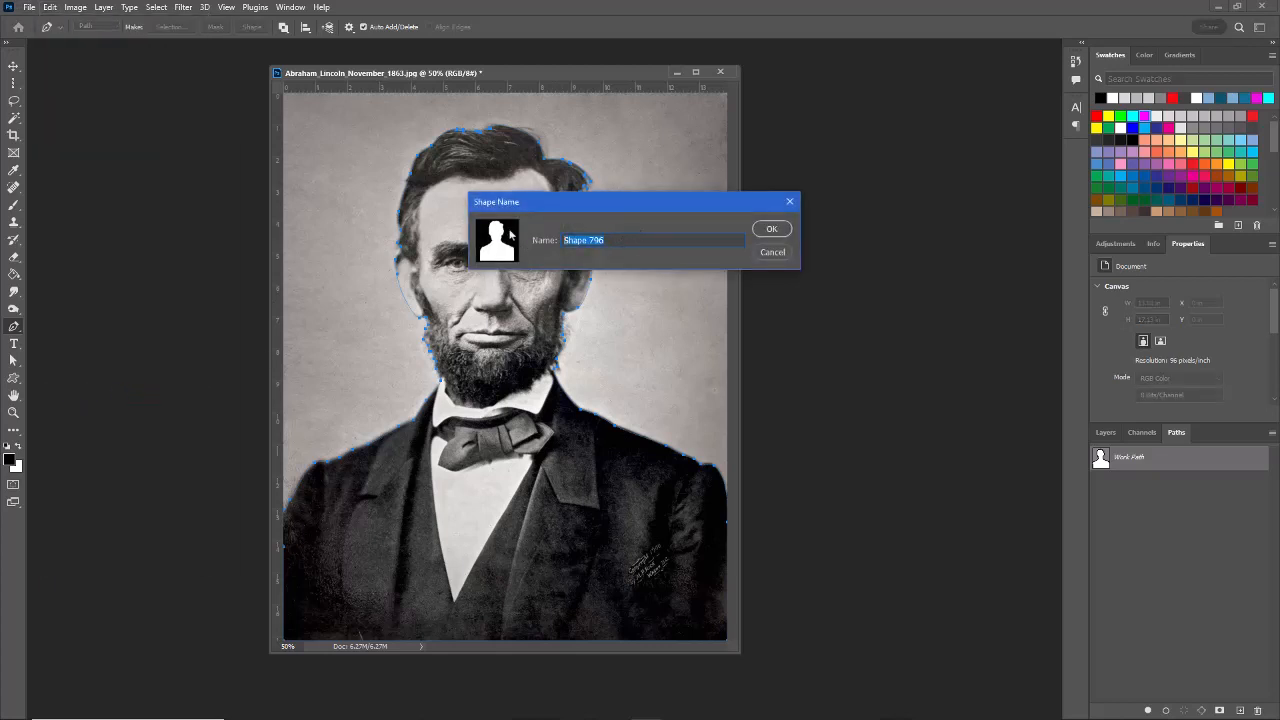
pyautogui.write('lincoln')
pyautogui.click(772, 229)
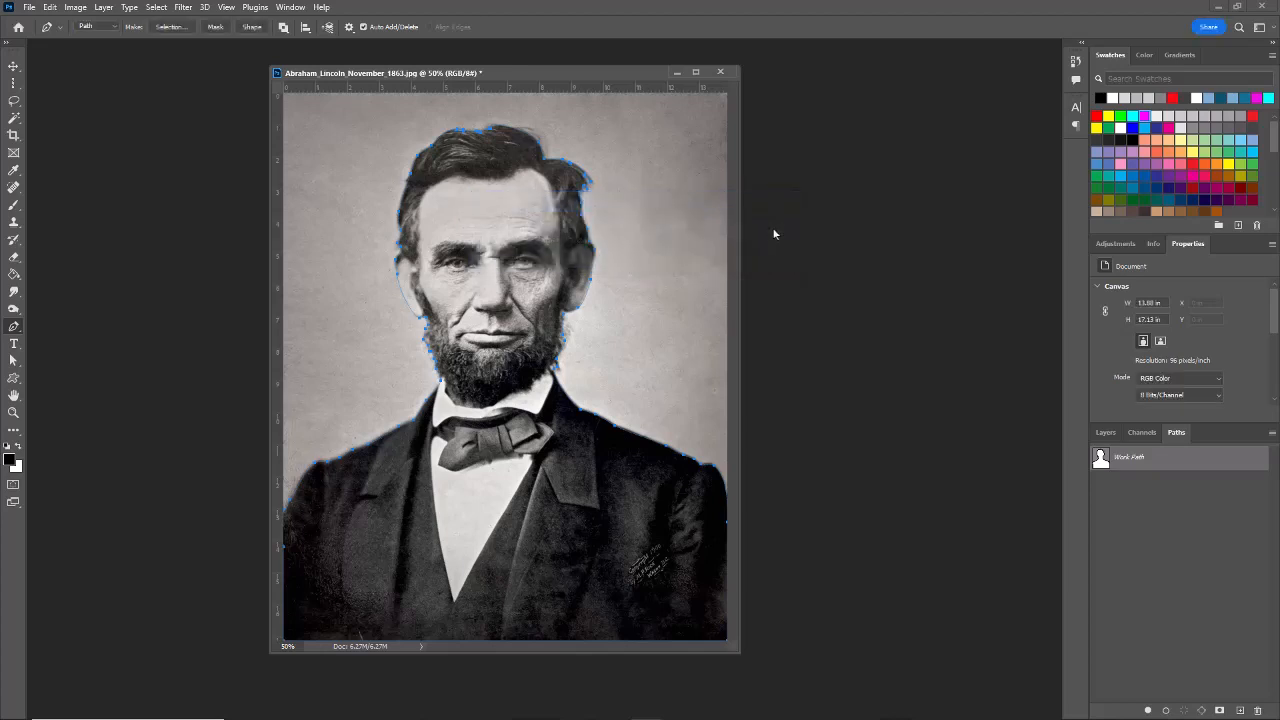
# - Minimize the portrait, create a new Letter print document of 8.5 x 11 in at 300 ppi, and enlarge its window
pyautogui.click(677, 74)
pyautogui.click(29, 8)
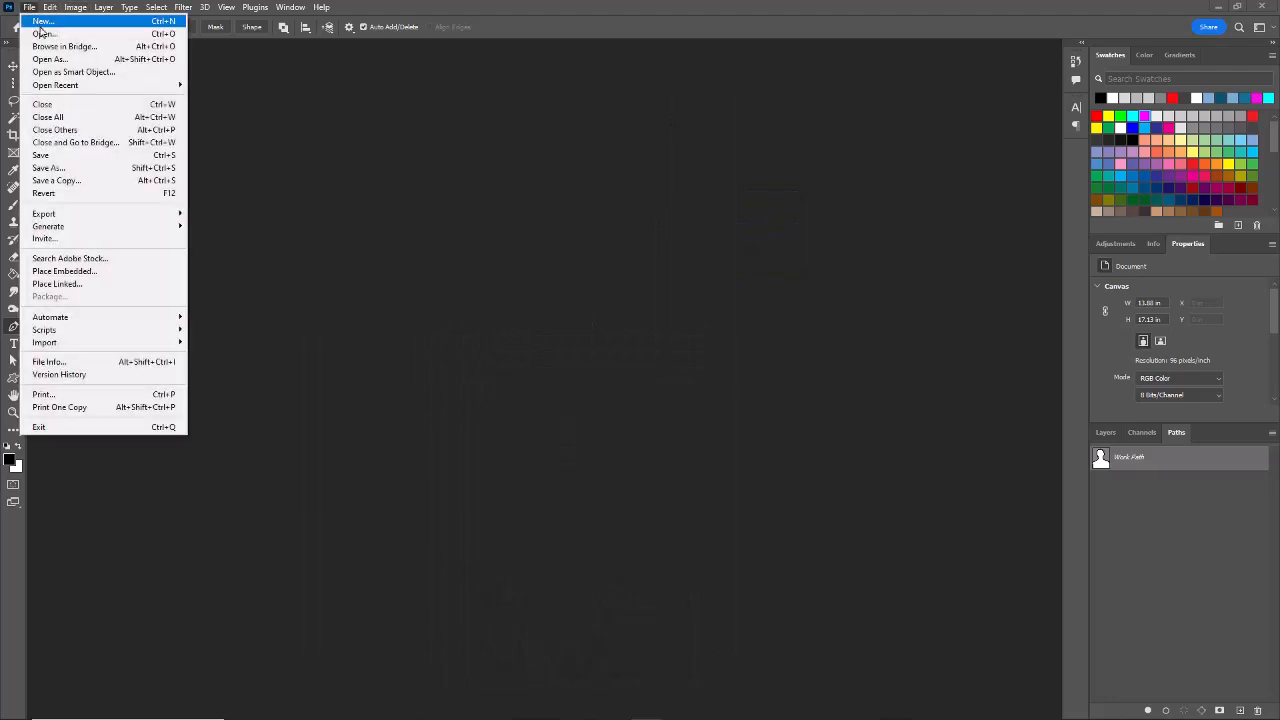
pyautogui.click(42, 28)
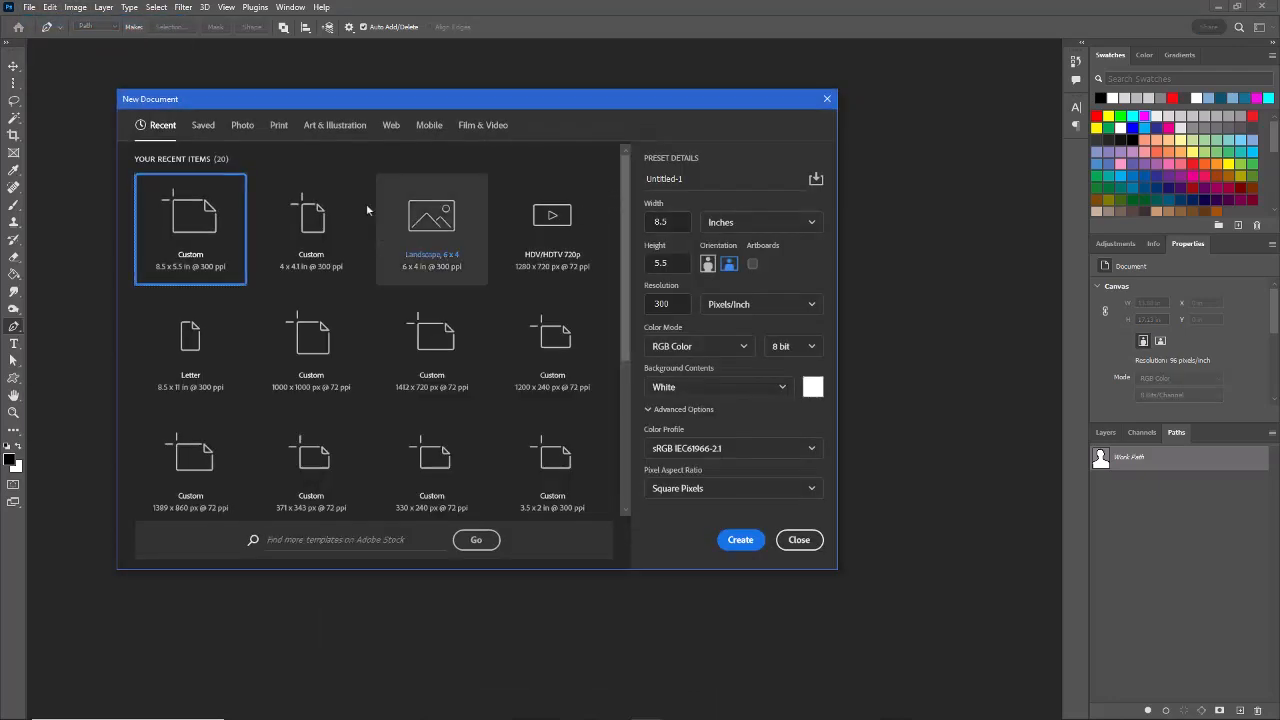
pyautogui.click(278, 125)
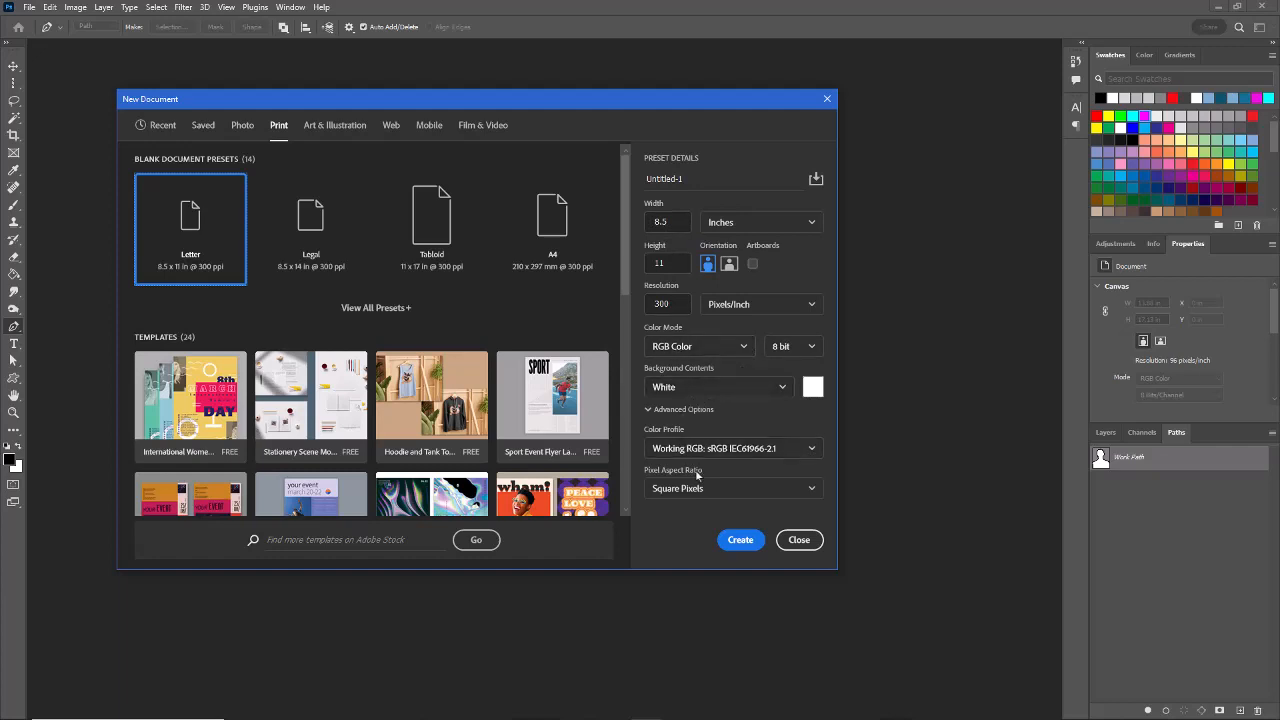
pyautogui.click(741, 540)
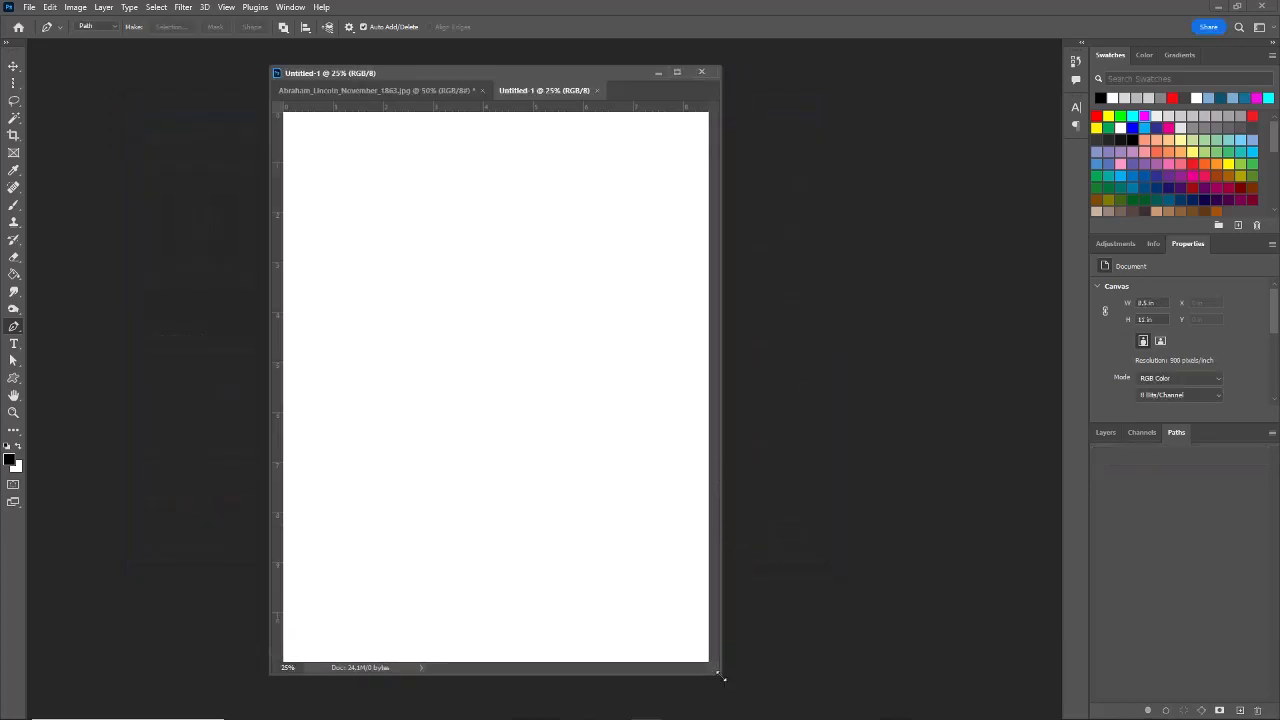
pyautogui.moveTo(720, 676); pyautogui.dragTo(787, 708)
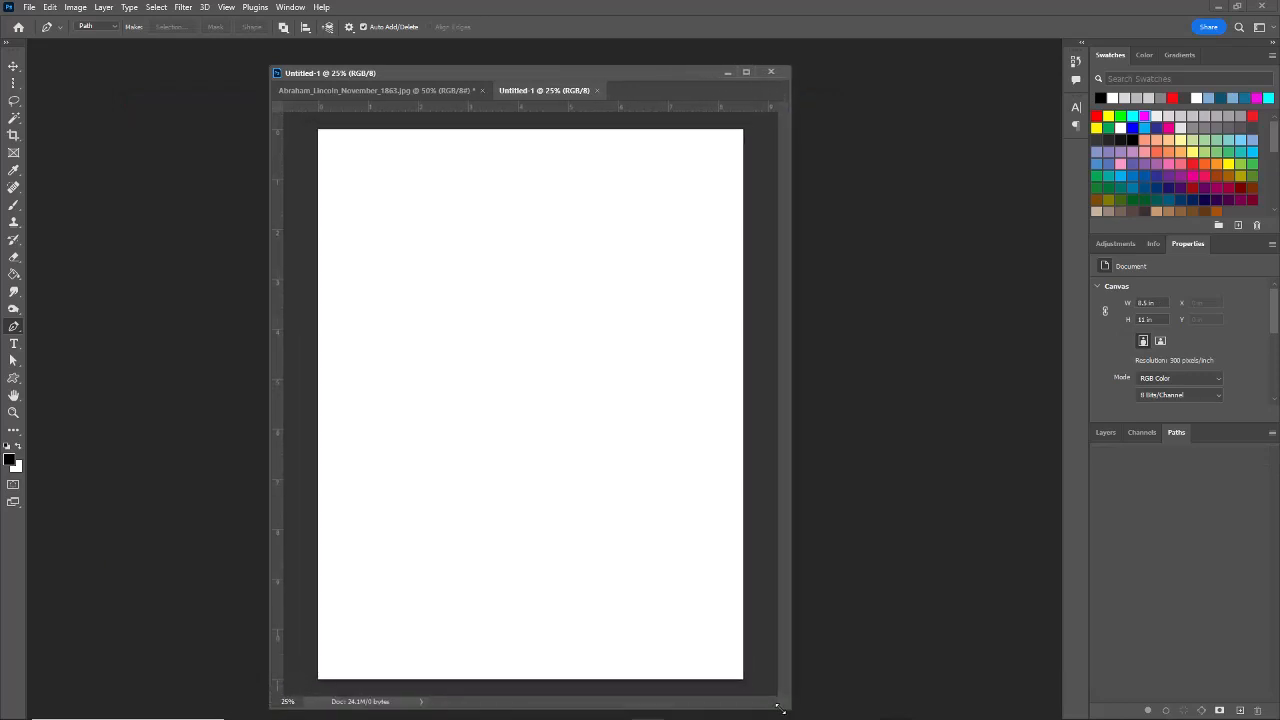
pyautogui.press('F7')
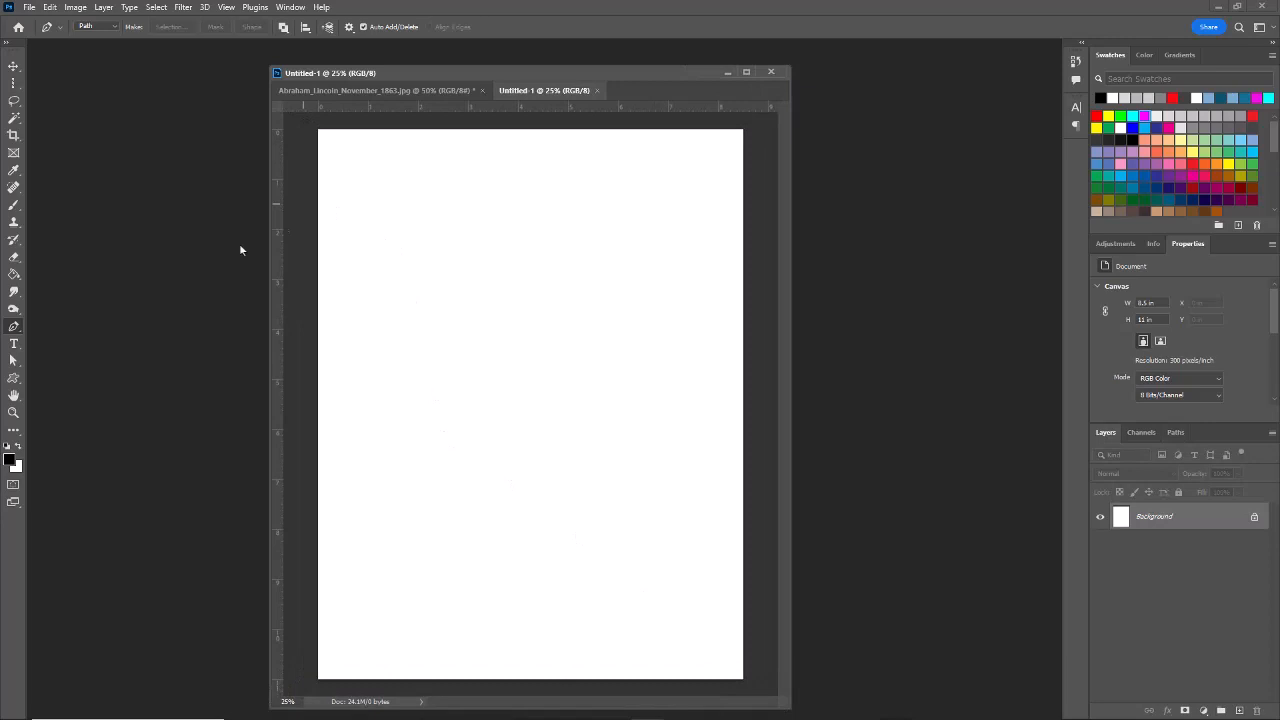
# - Draw the lincoln custom shape on the blank page, about 6.33 in wide and 7.34 in high
pyautogui.click(14, 379)
pyautogui.click(540, 28)
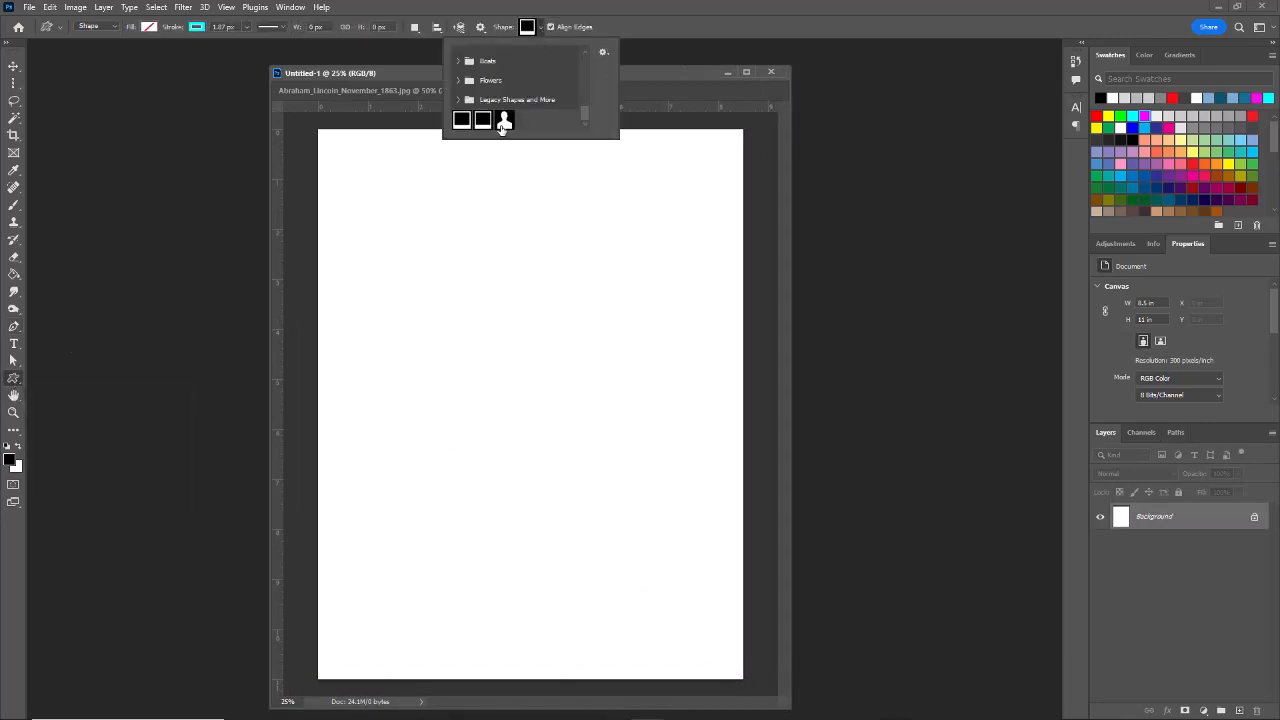
pyautogui.click(504, 122)
pyautogui.moveTo(359, 254); pyautogui.dragTo(678, 701)
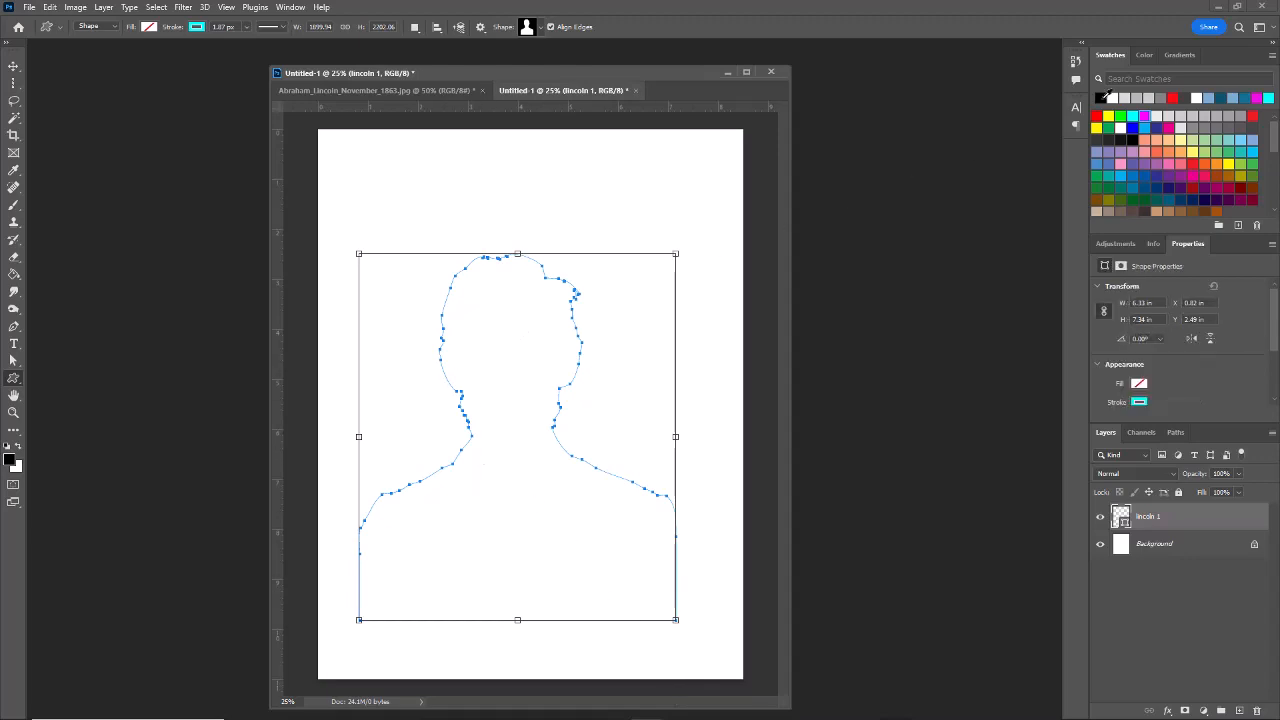
# - Fill the Lincoln silhouette with black and move it to the lower-left corner of the page
pyautogui.click(1102, 96)
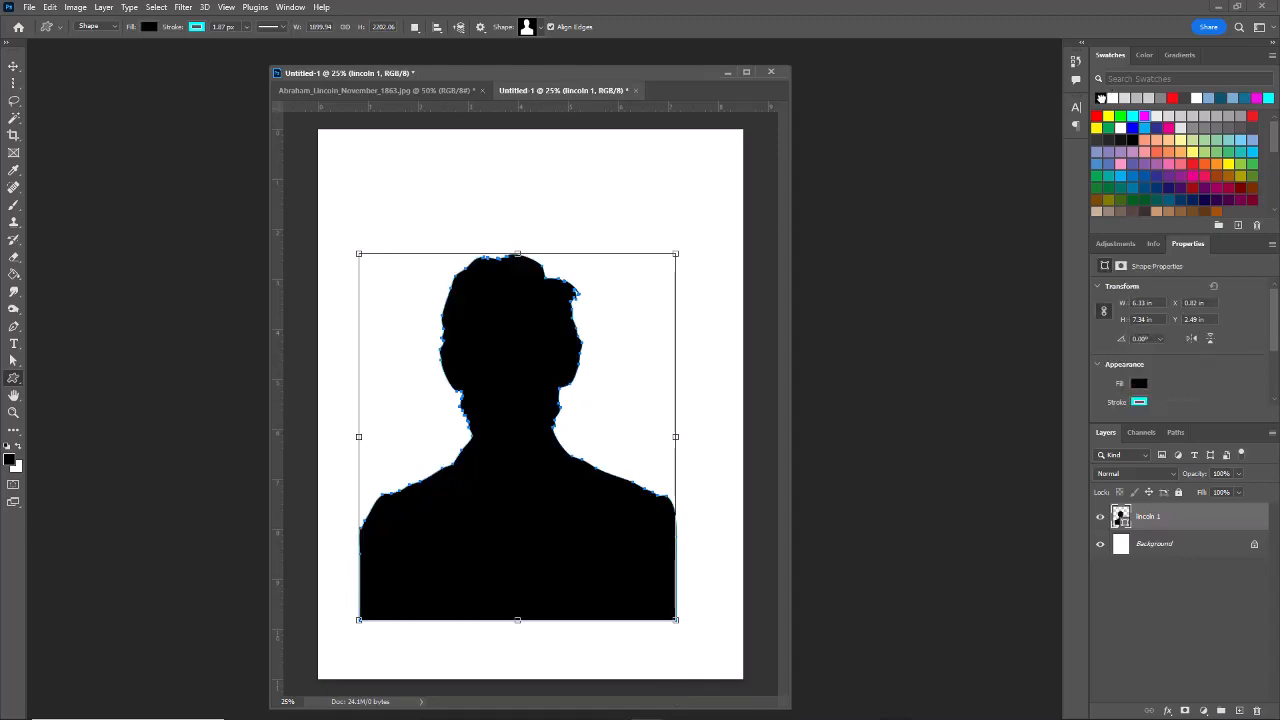
pyautogui.click(14, 66)
pyautogui.moveTo(503, 345); pyautogui.dragTo(458, 406)
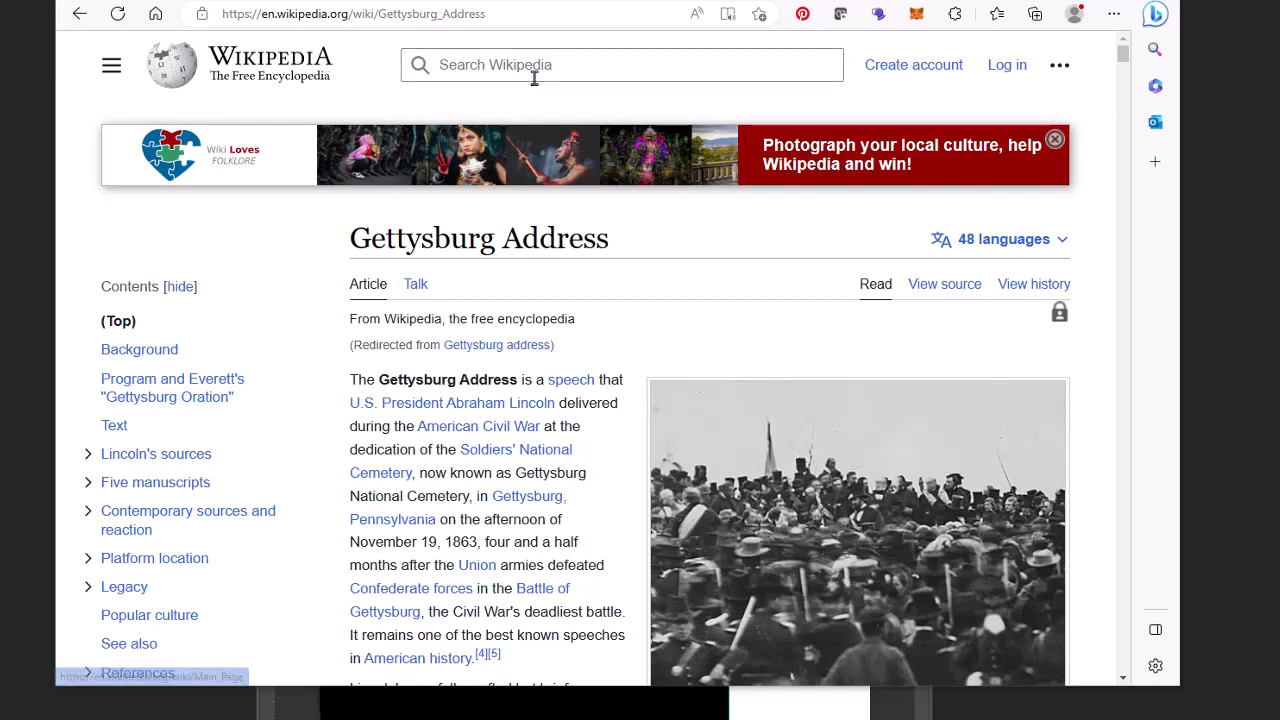
# - Copy the full speech text from the Wikipedia article on the Gettysburg Address
pyautogui.scroll(-2, 865, 420)
pyautogui.scroll(-13, 865, 420)
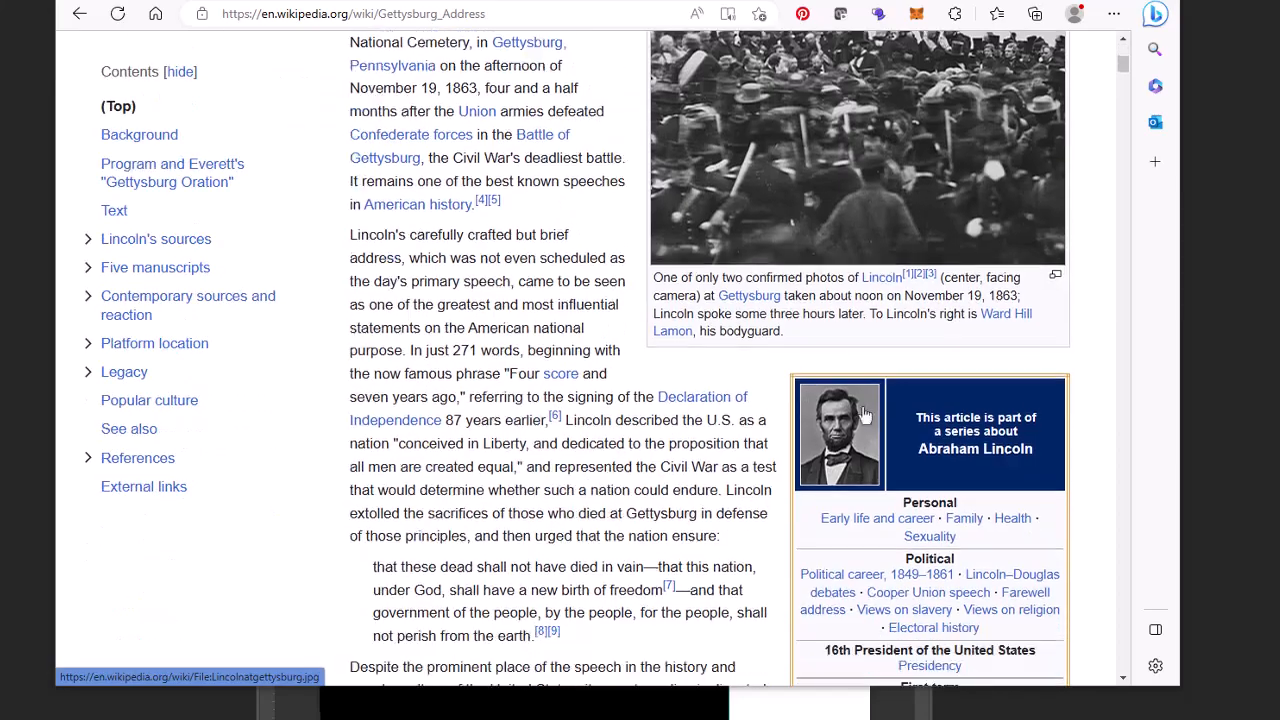
pyautogui.scroll(-15, 862, 403)
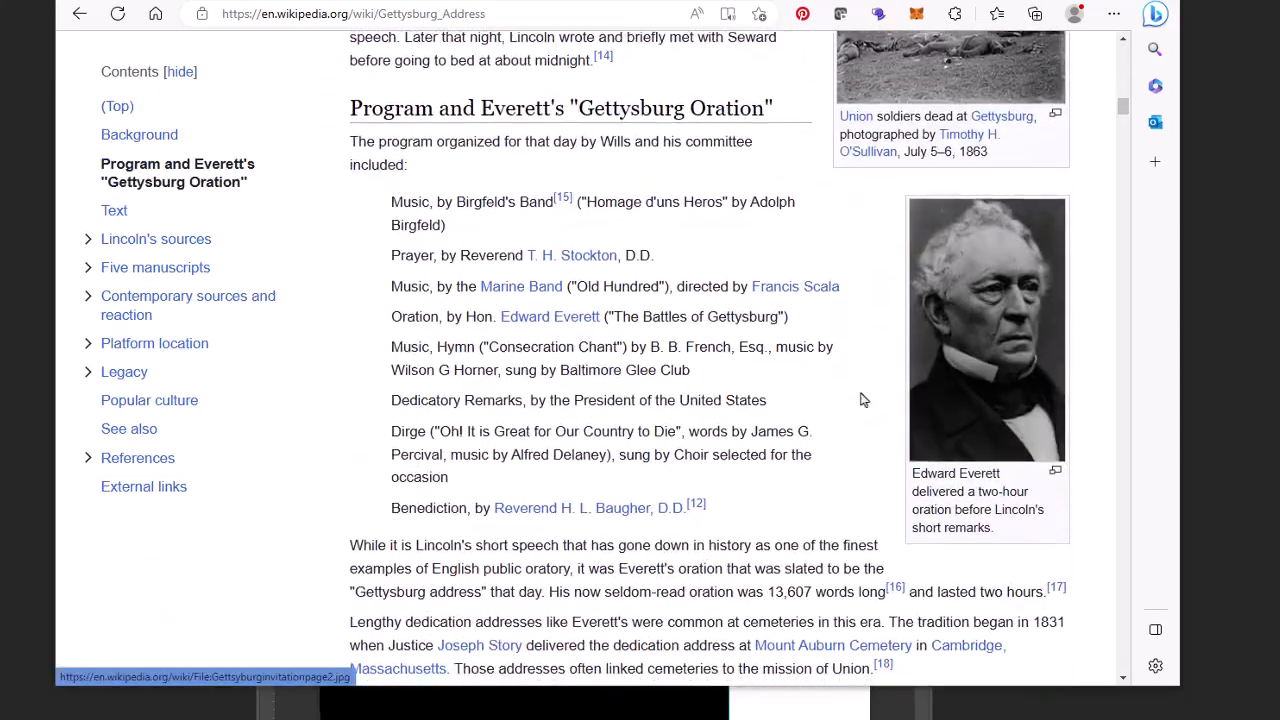
pyautogui.scroll(-1, 864, 400)
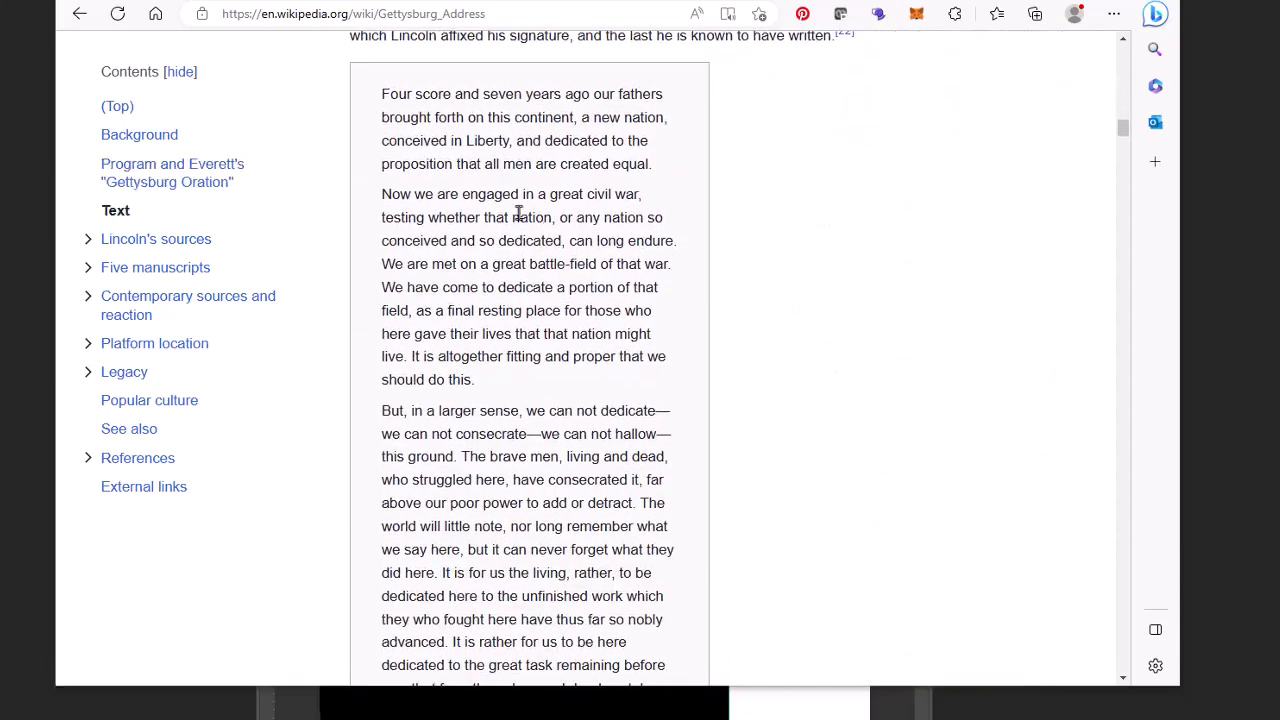
pyautogui.moveTo(381, 93); pyautogui.dragTo(578, 461)
pyautogui.hotkey('ctrl', 'c')
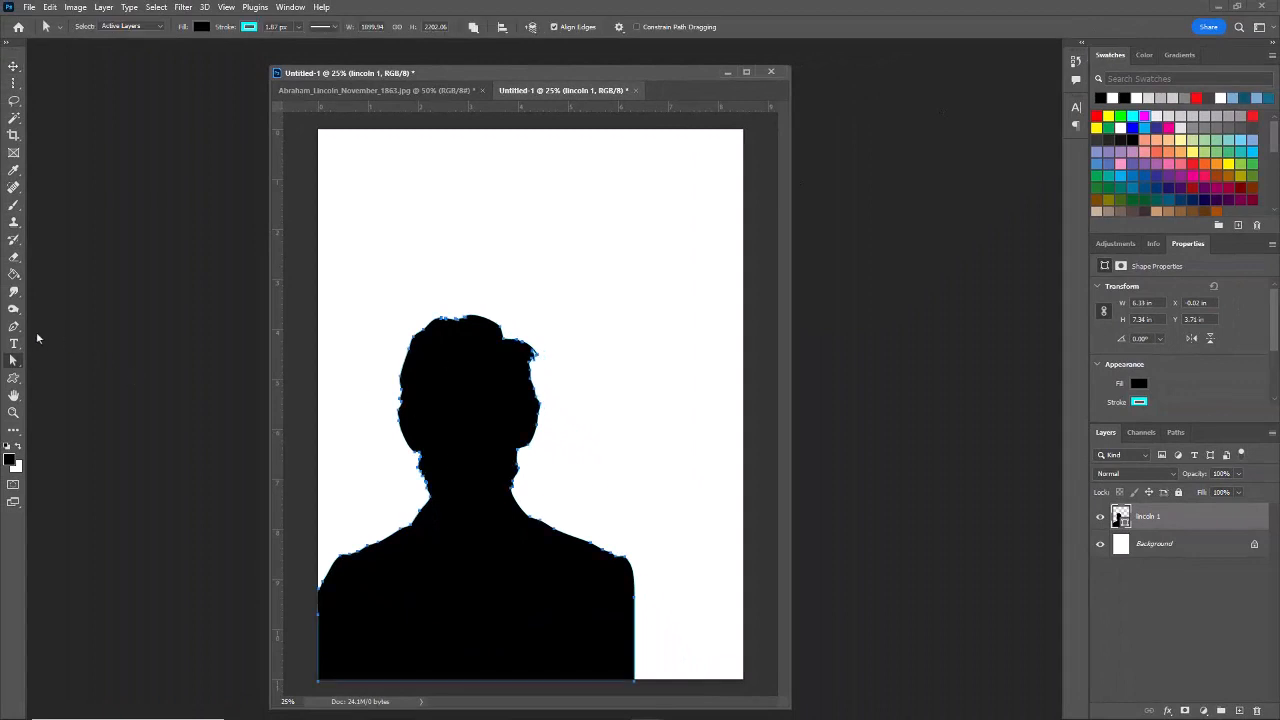
# - Set the Type tool's font size to 12 pt in Photoshop and review the tracking options
pyautogui.click(13, 343)
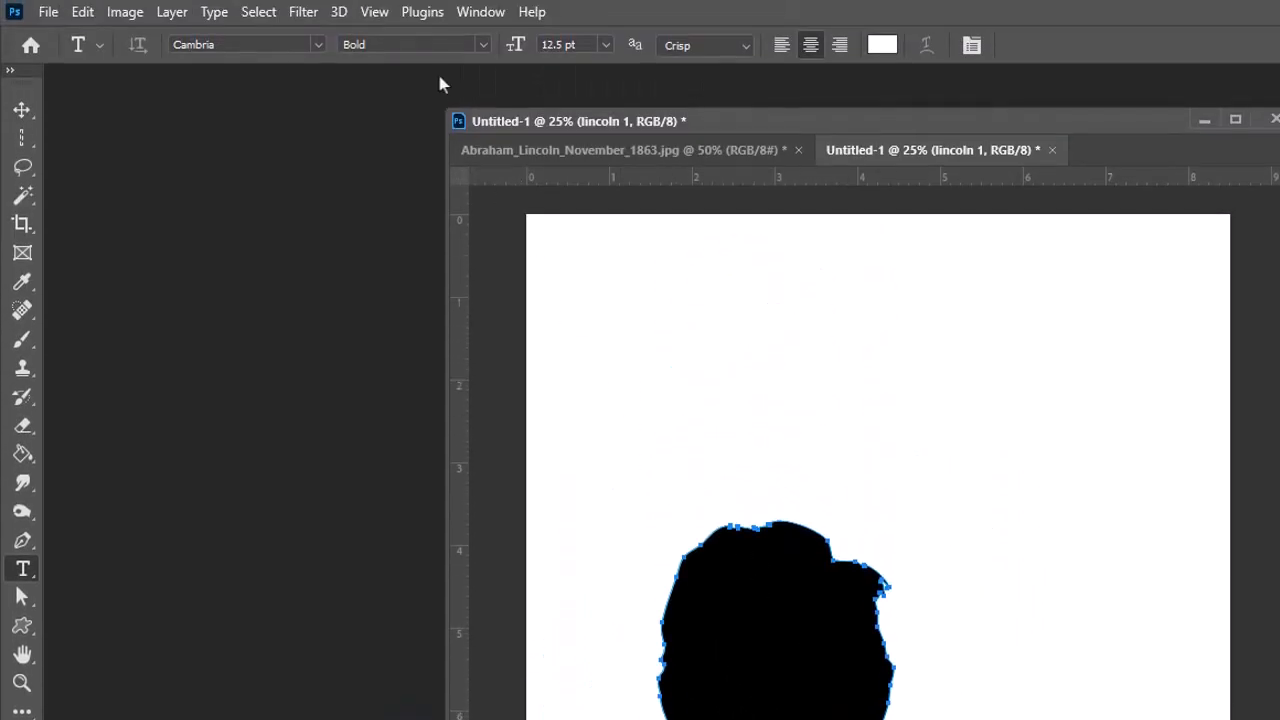
pyautogui.click(605, 50)
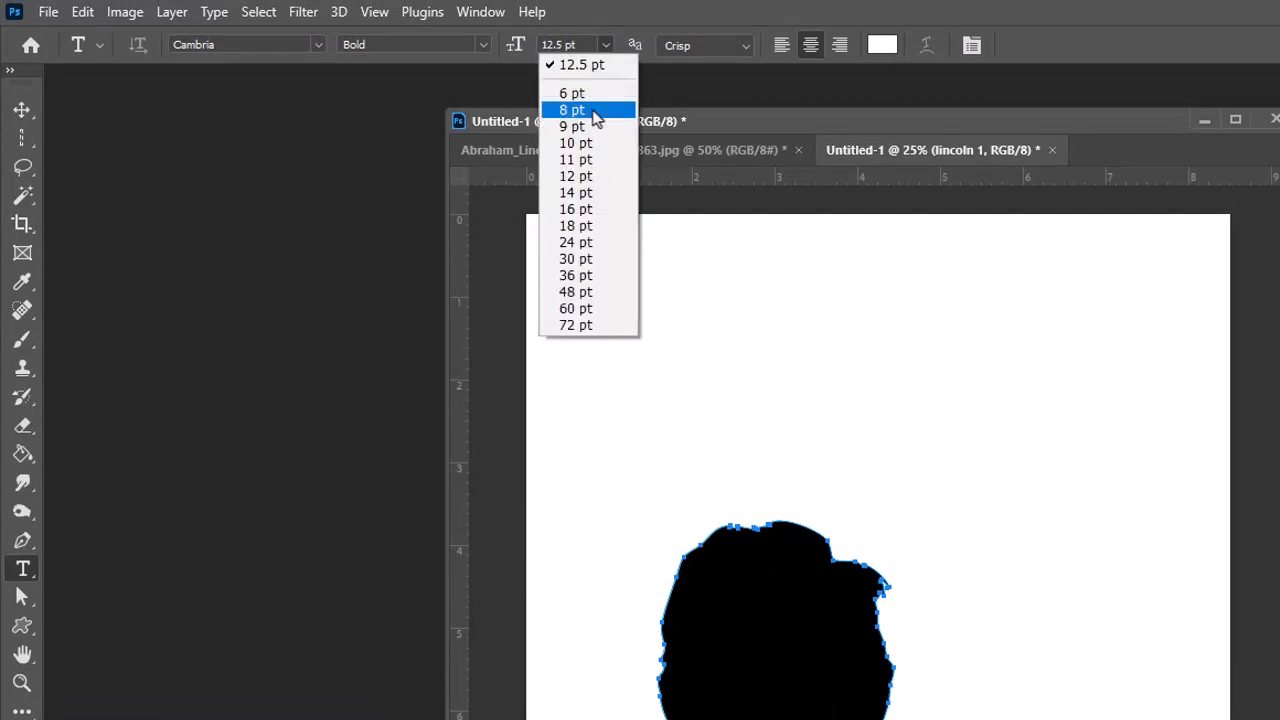
pyautogui.click(590, 177)
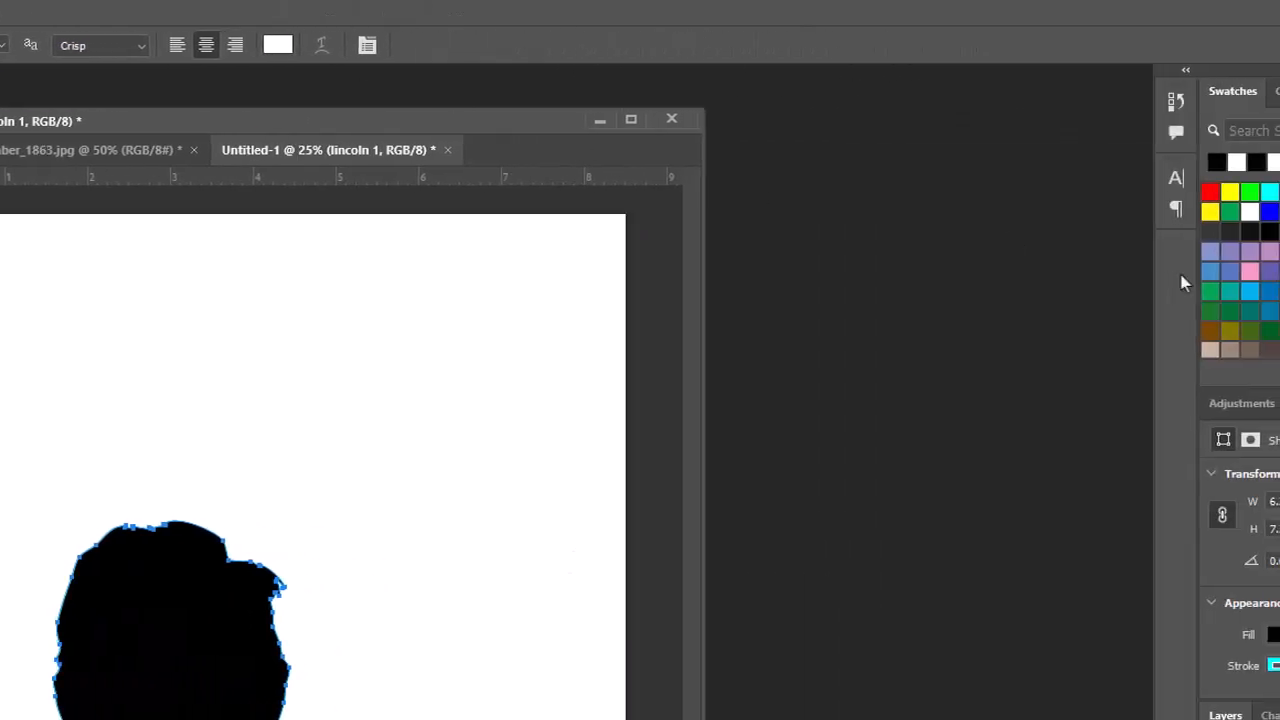
pyautogui.click(1178, 183)
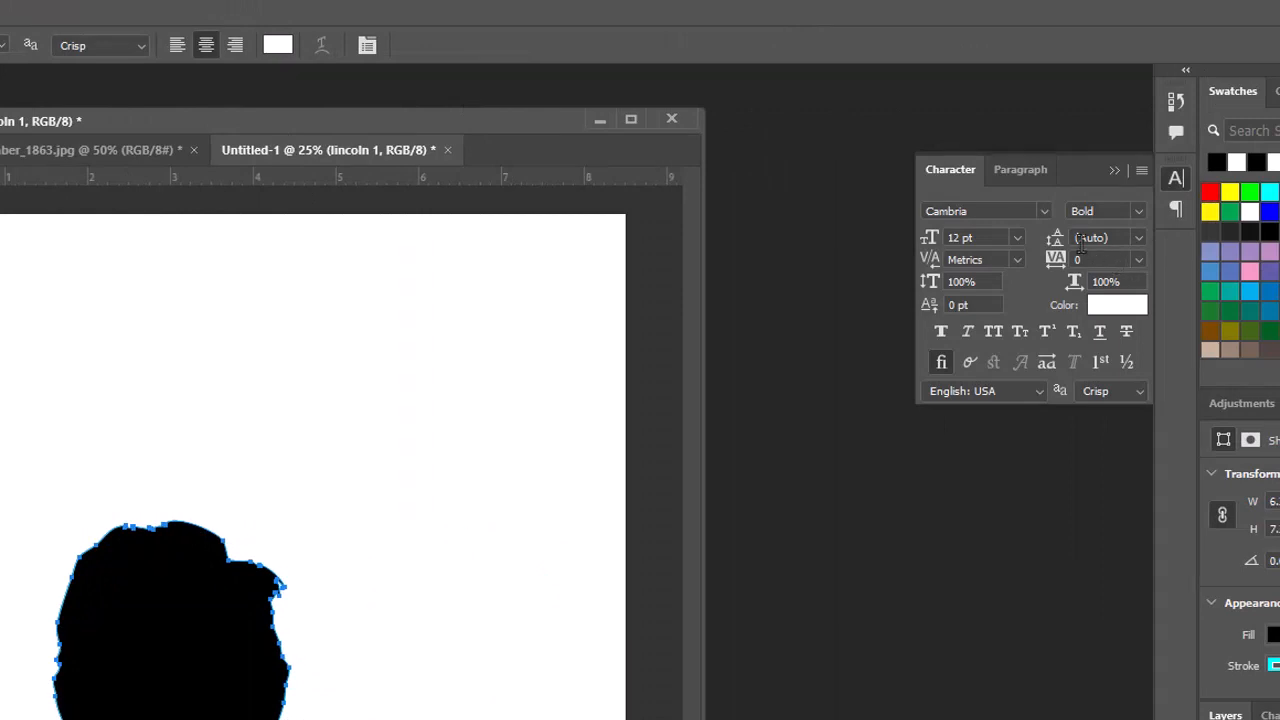
pyautogui.click(1137, 260)
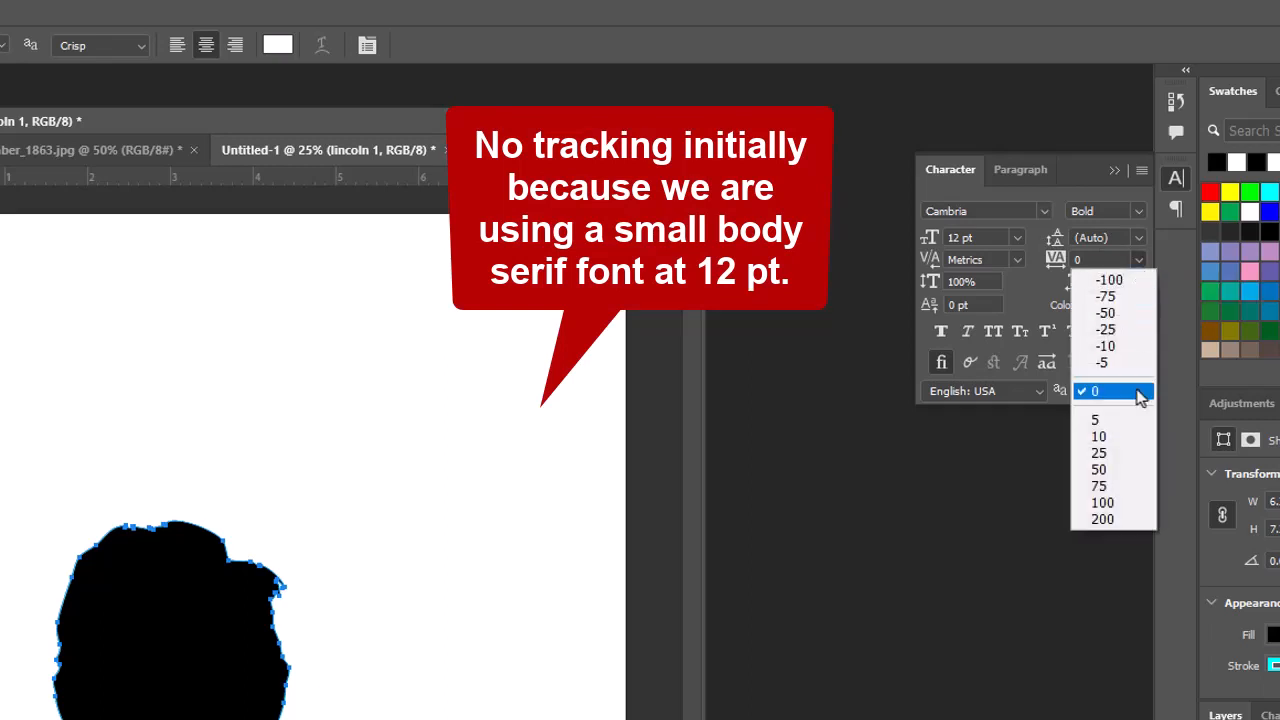
pyautogui.click(832, 160)
pyautogui.click(1113, 171)
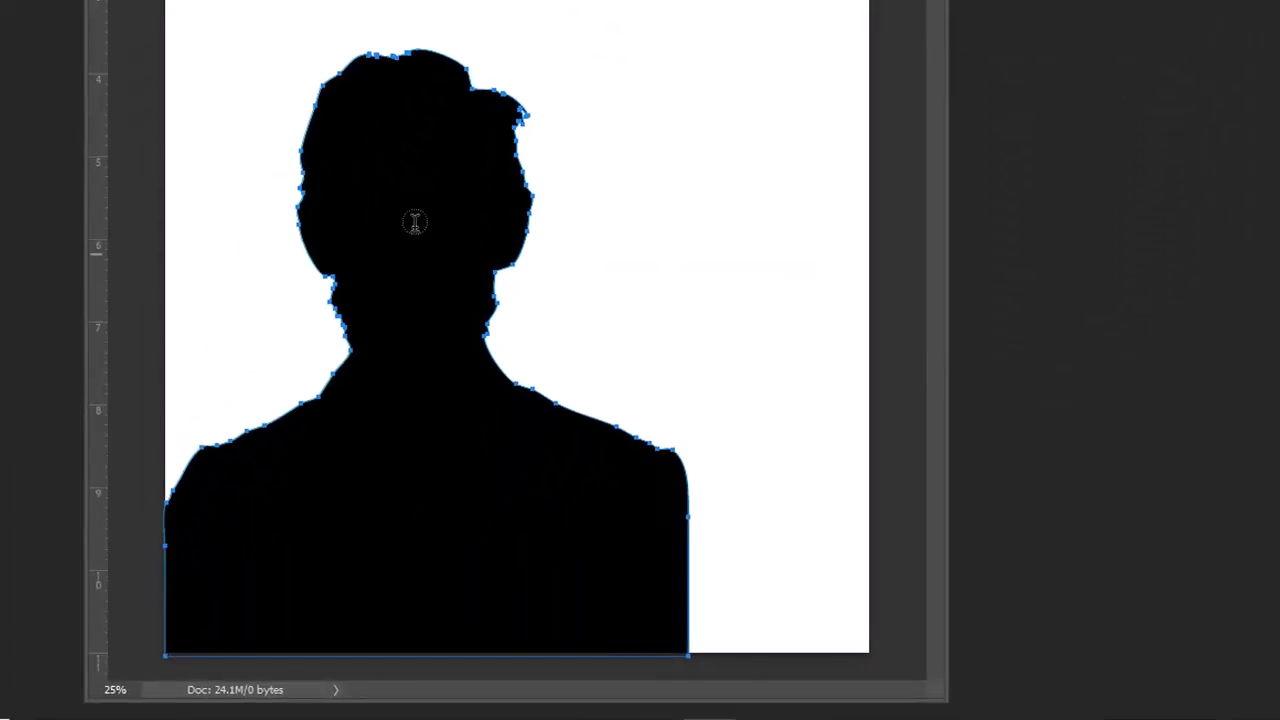
# - Paste the copied Gettysburg Address as white text inside the Lincoln silhouette
pyautogui.click(417, 297)
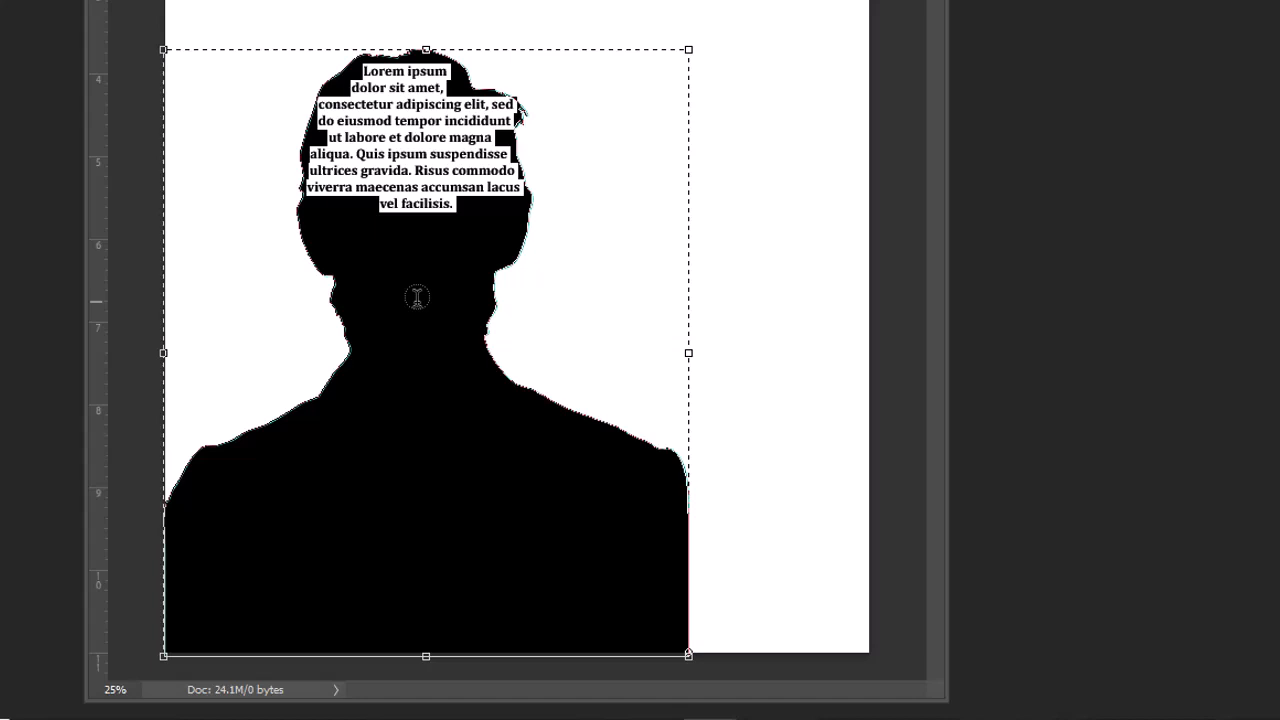
pyautogui.press('ctrl')
pyautogui.hotkey('ctrl', 'v')
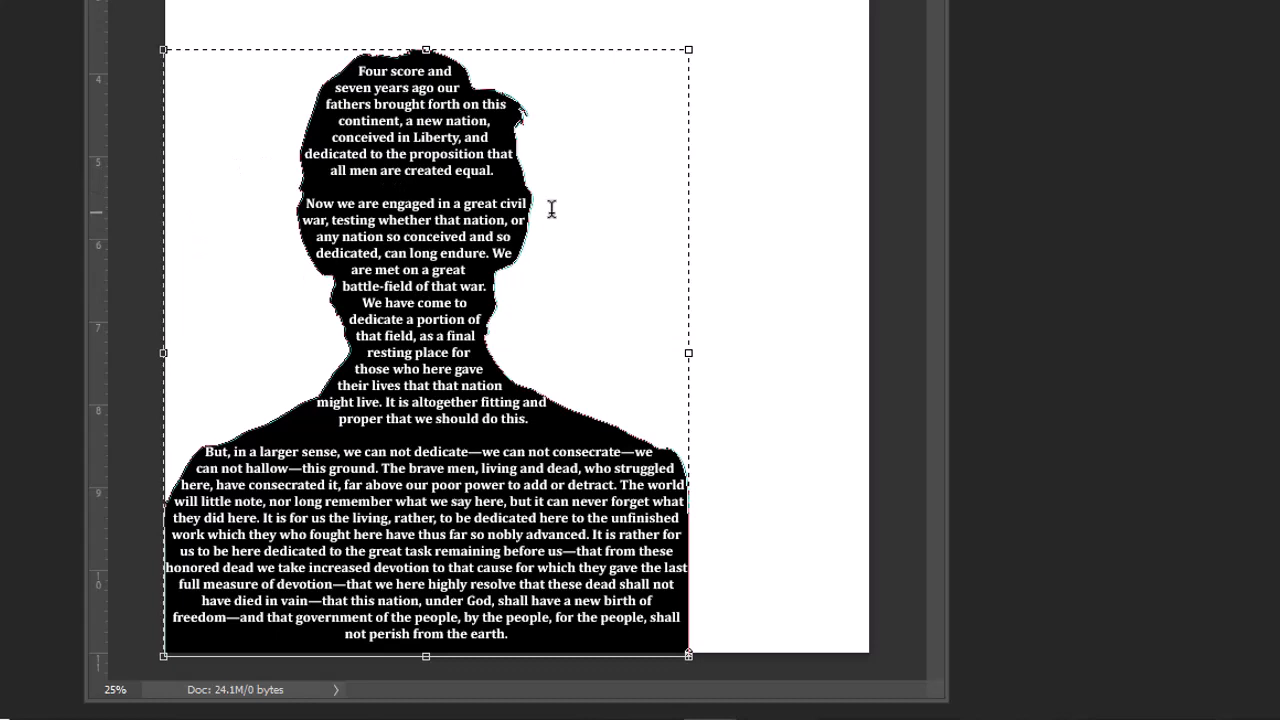
# - Remove the blank lines between the speech's three paragraphs inside the silhouette
pyautogui.press('Delete')
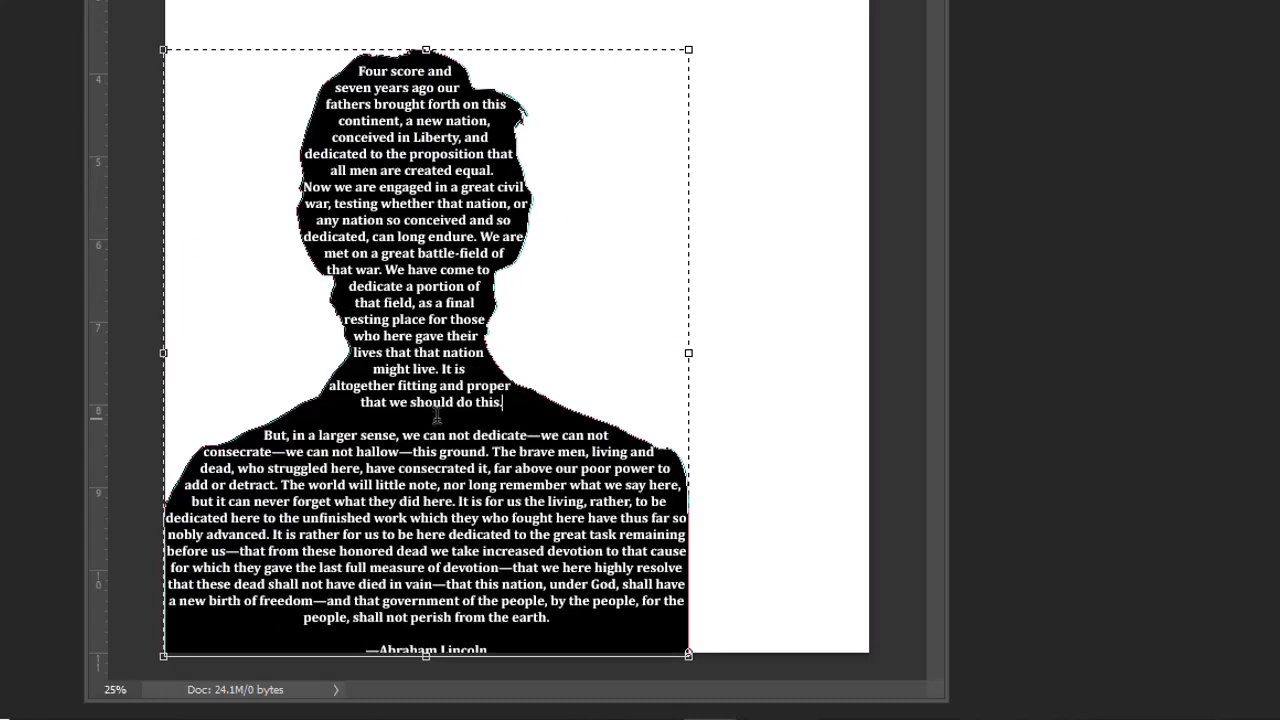
pyautogui.press('Delete')
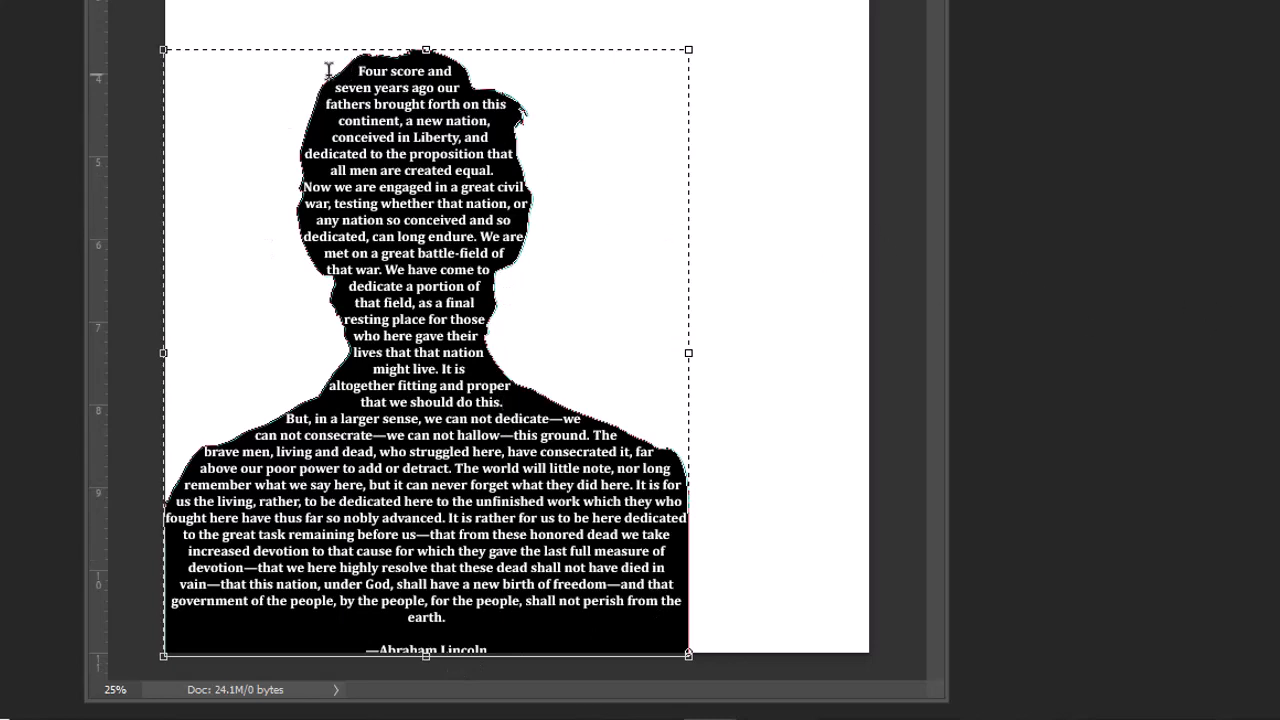
pyautogui.hotkey('ctrl', 'Return')
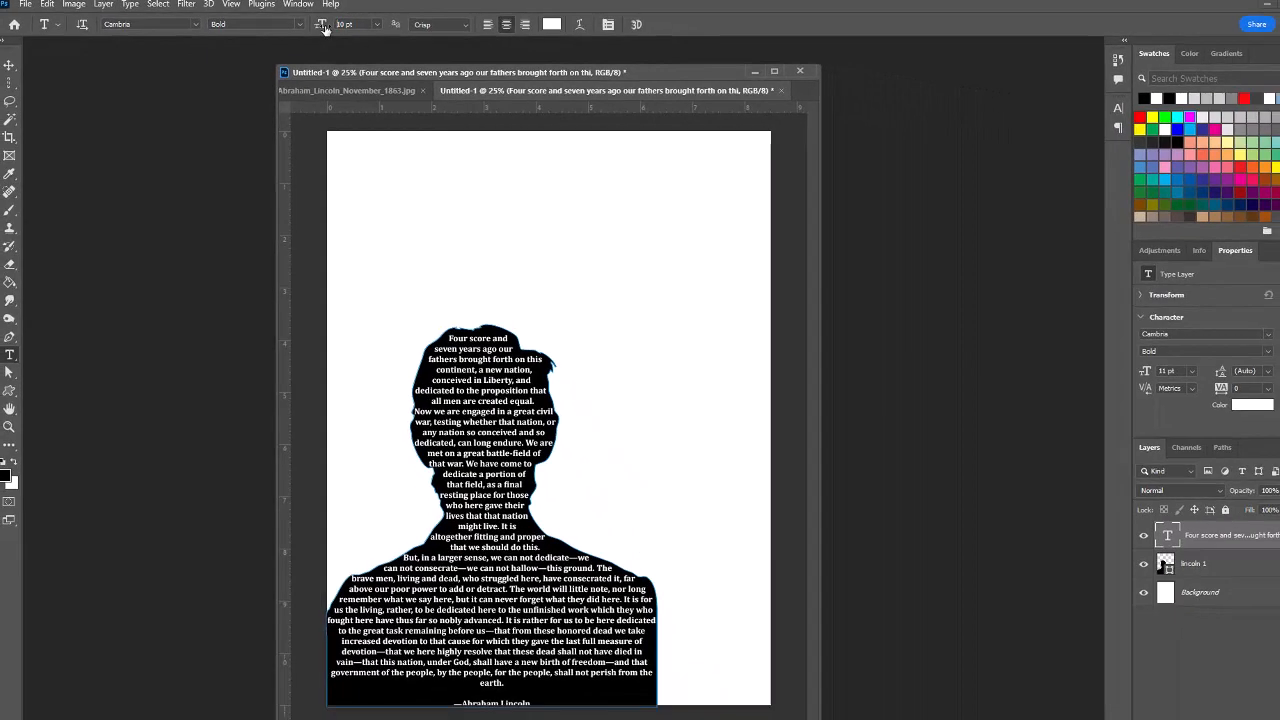
# - Set the speech text's font size to 11.5 pt
pyautogui.moveTo(331, 45); pyautogui.dragTo(327, 24)
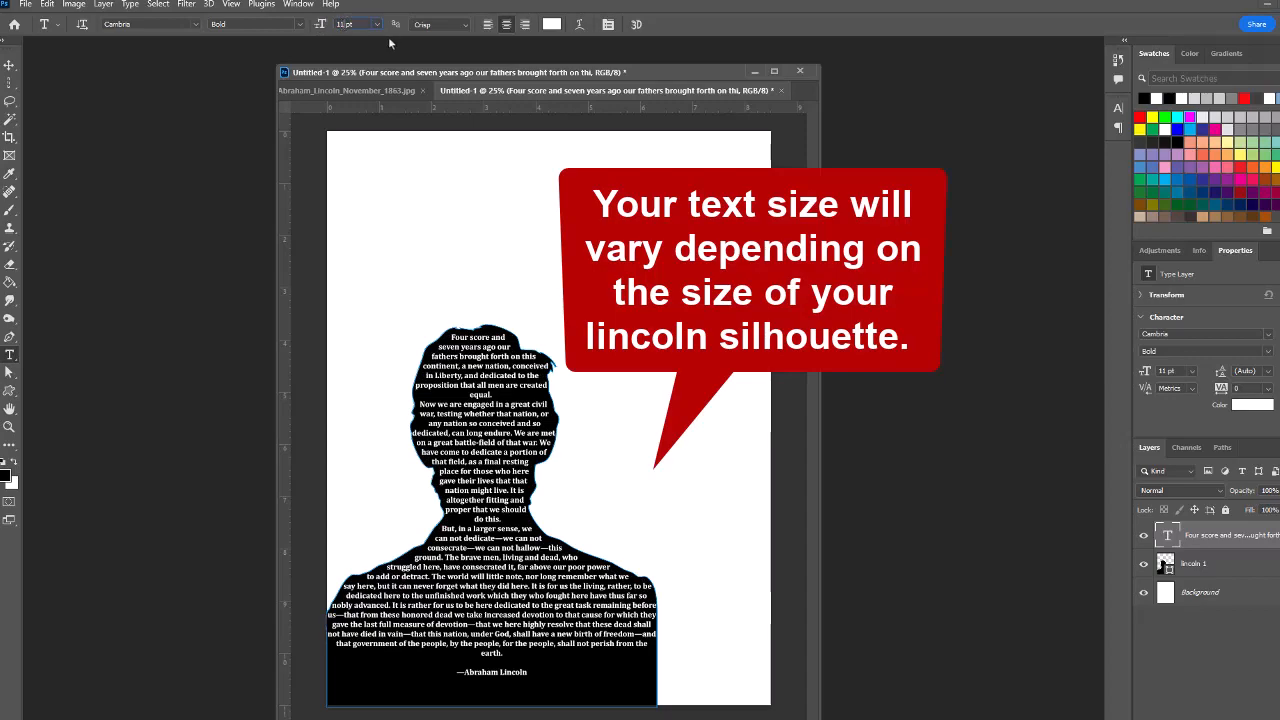
pyautogui.write('.5')
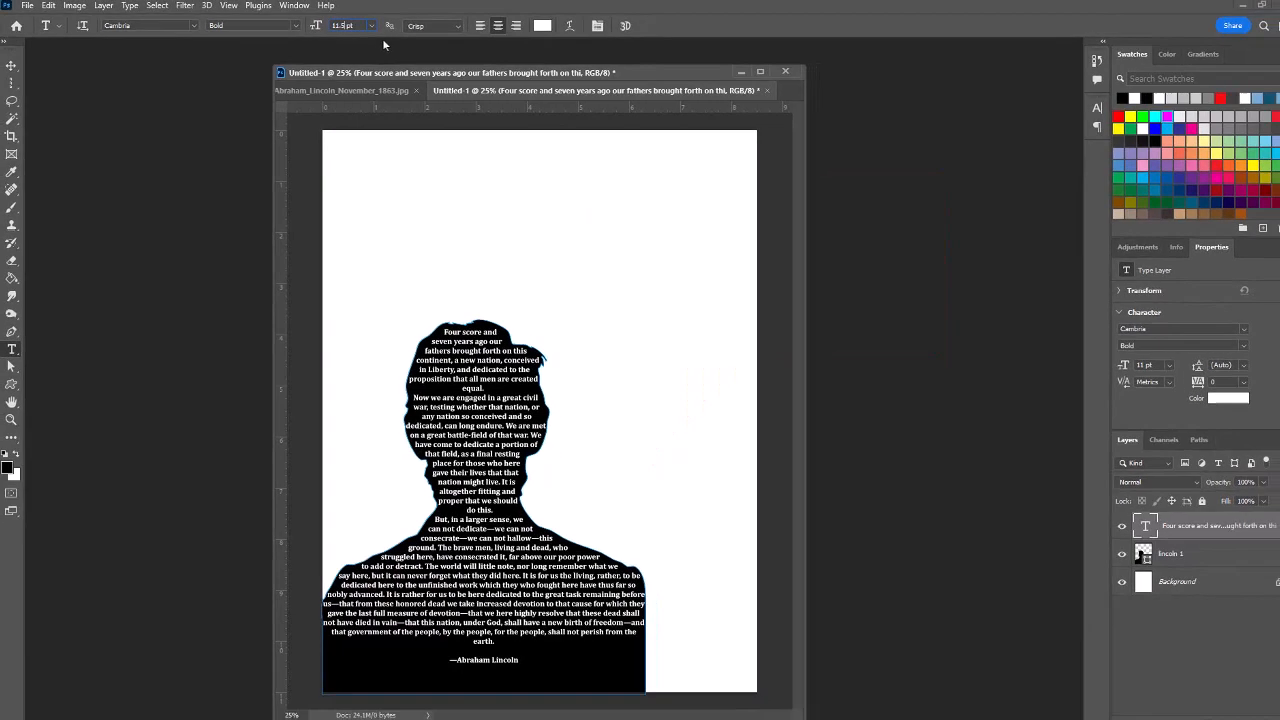
pyautogui.press('Return')
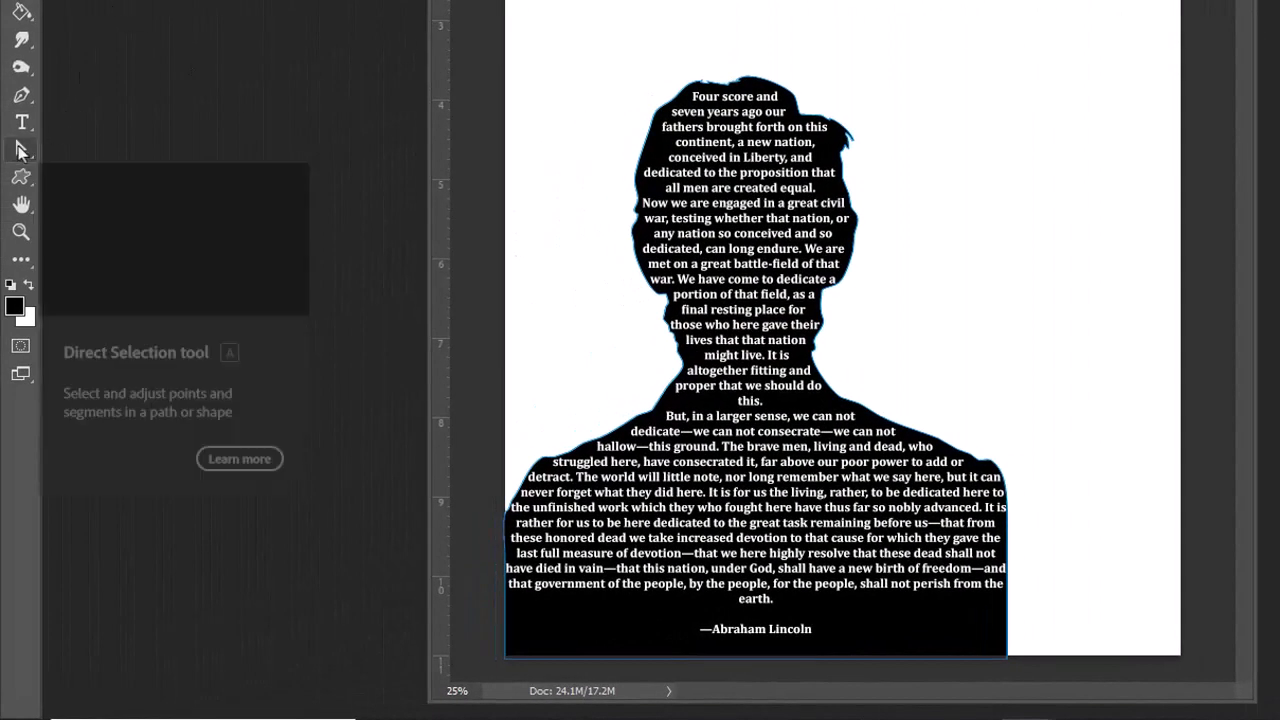
# - Use the Direct Selection tool to pull the text path's anchor points inward along the silhouette's left shoulder and side
pyautogui.click(20, 150)
pyautogui.click(108, 168)
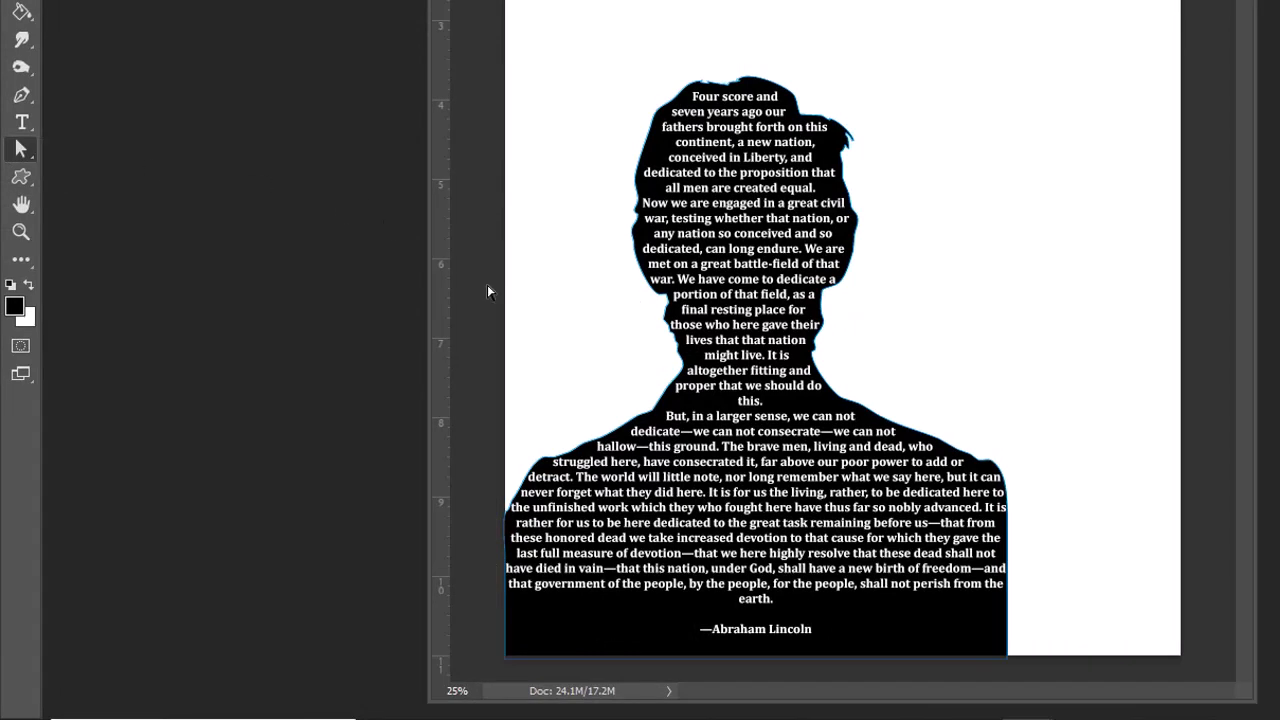
pyautogui.click(624, 429)
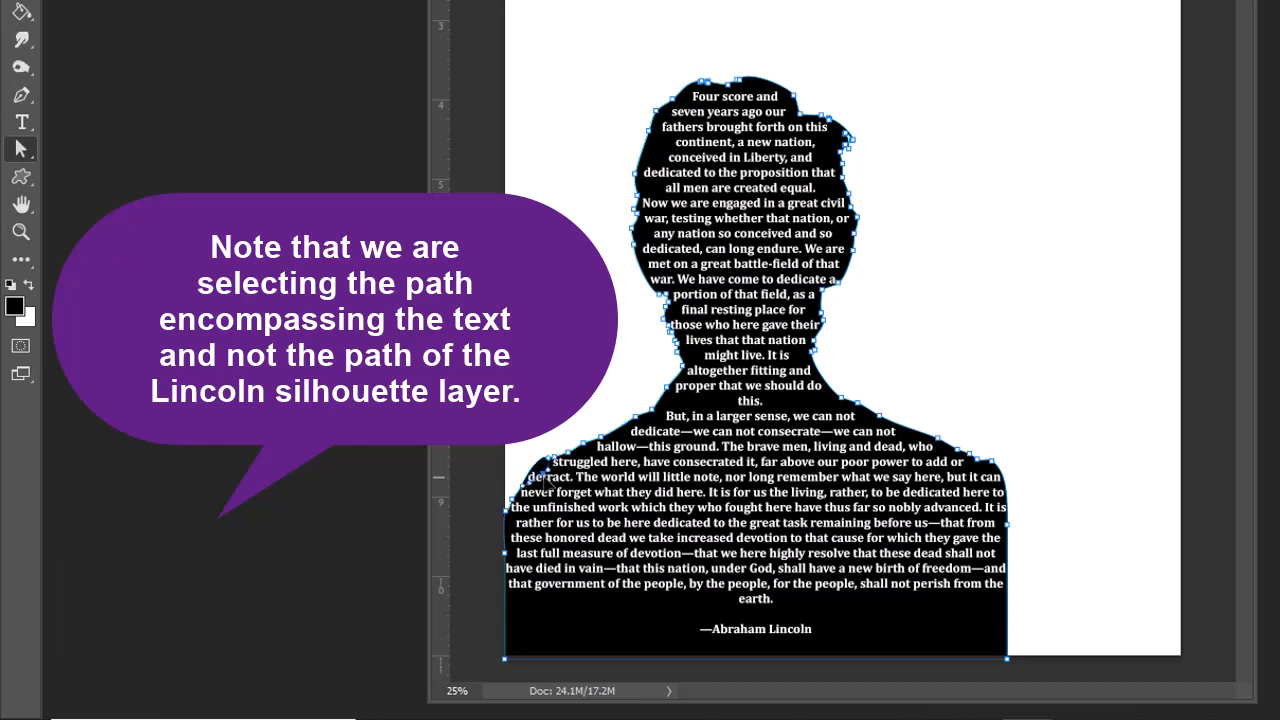
pyautogui.moveTo(511, 499); pyautogui.dragTo(518, 501)
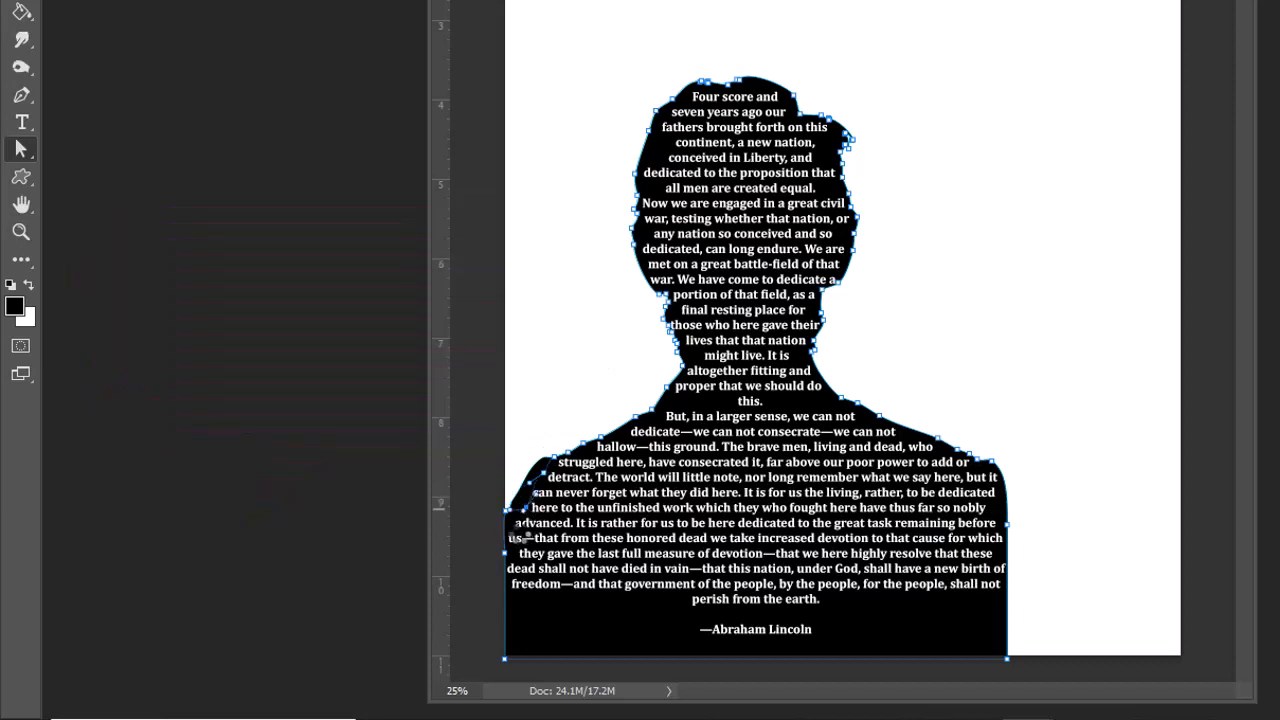
pyautogui.moveTo(506, 553); pyautogui.dragTo(529, 555)
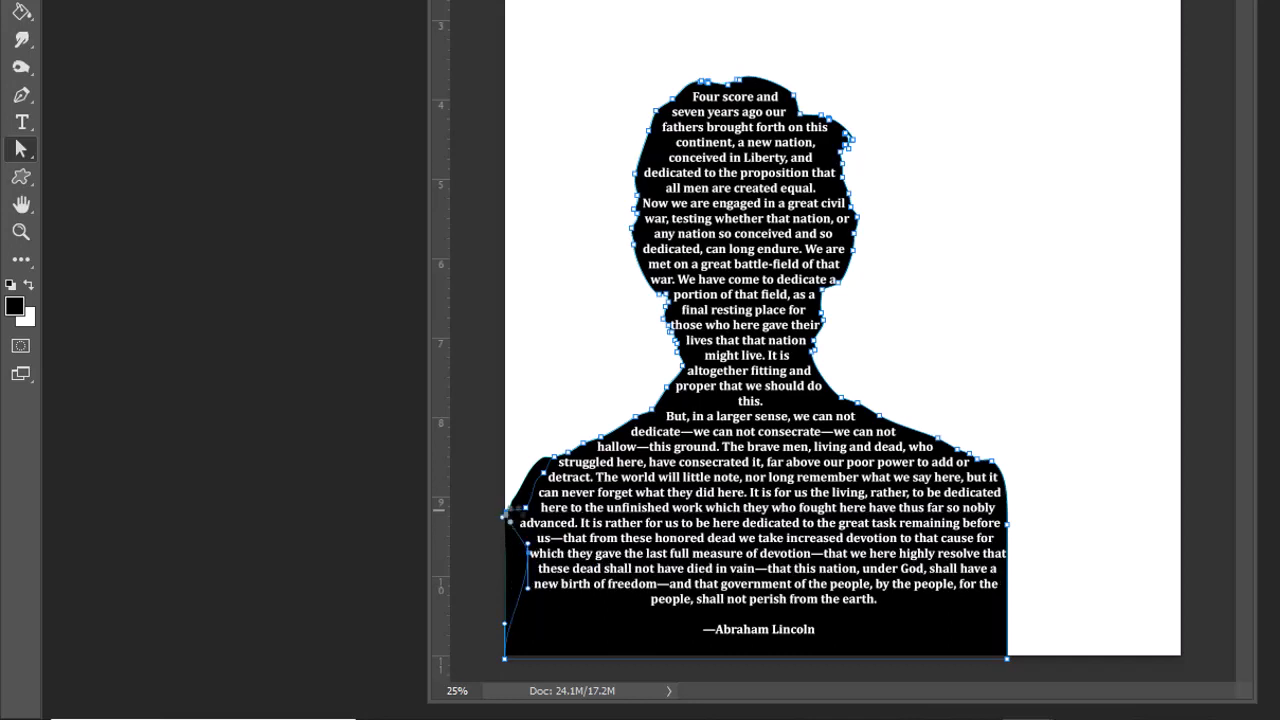
pyautogui.moveTo(503, 516); pyautogui.dragTo(522, 524)
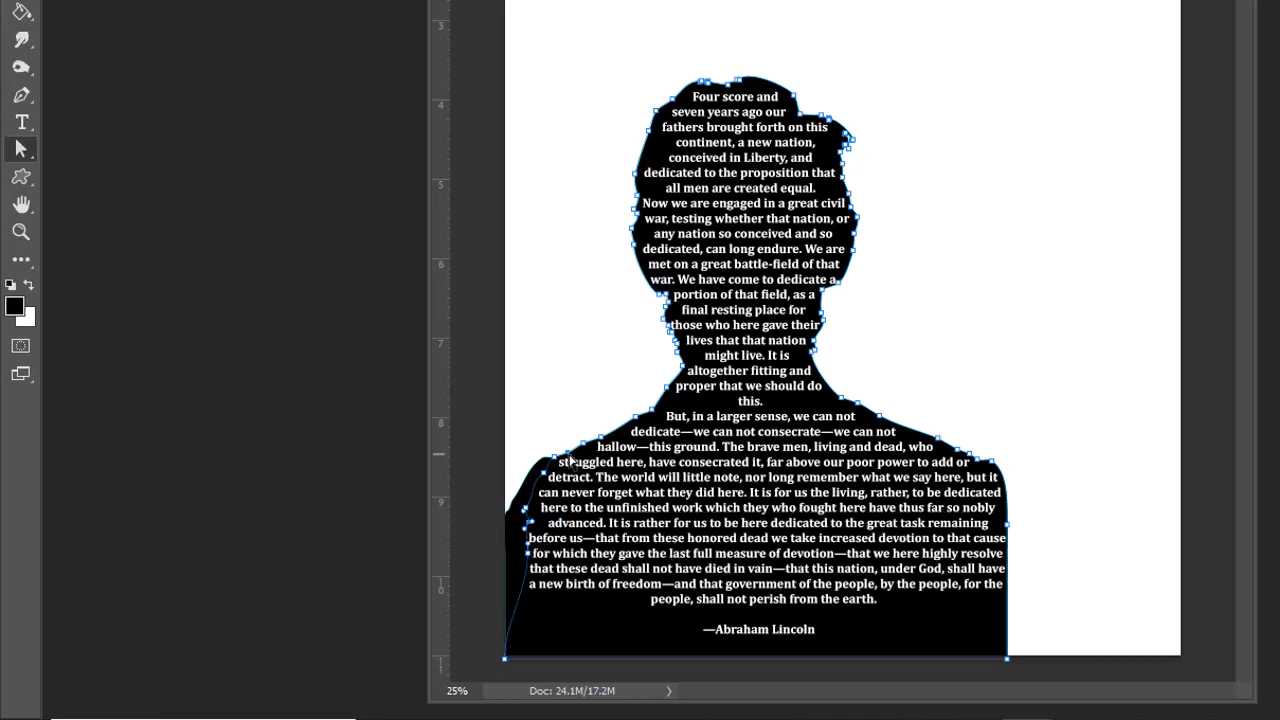
pyautogui.moveTo(556, 463); pyautogui.dragTo(549, 465)
# - Pull the text path inward along the silhouette's right side and shoulder, and move its lower-left corner up and inward
pyautogui.moveTo(1007, 525); pyautogui.dragTo(998, 535)
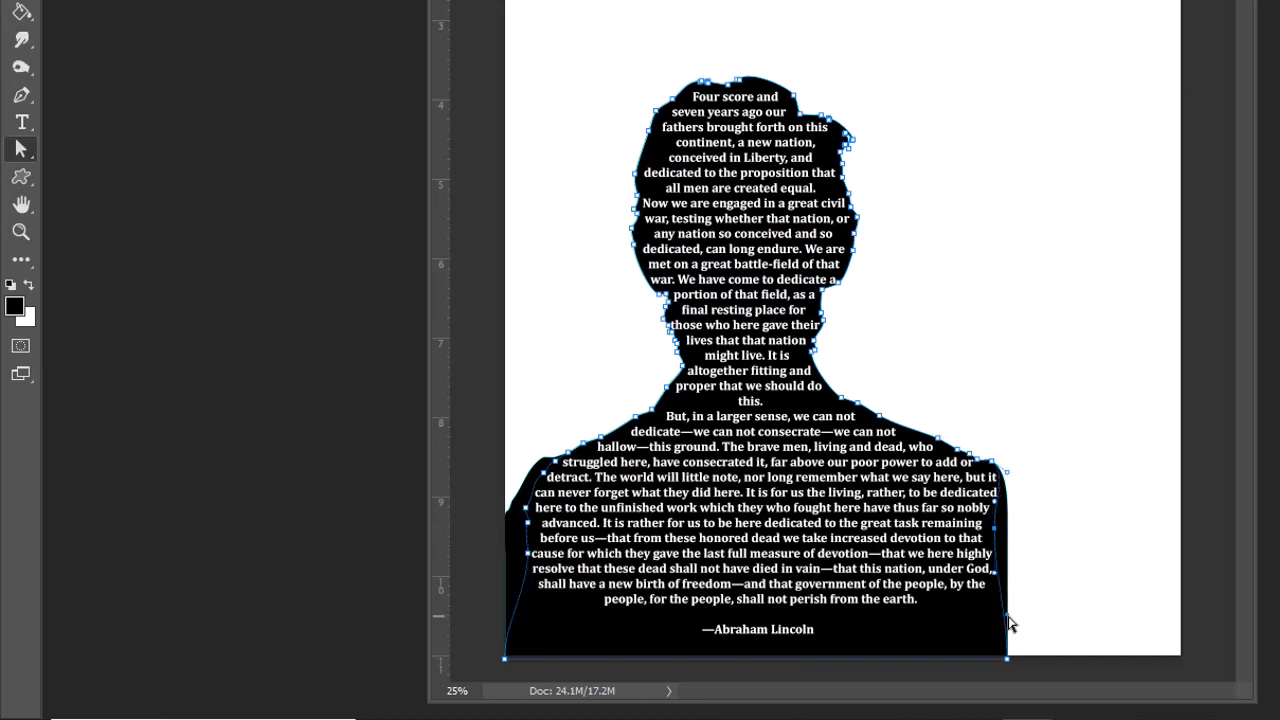
pyautogui.moveTo(1008, 621); pyautogui.dragTo(999, 621)
pyautogui.click(991, 462)
pyautogui.moveTo(991, 466); pyautogui.dragTo(970, 465)
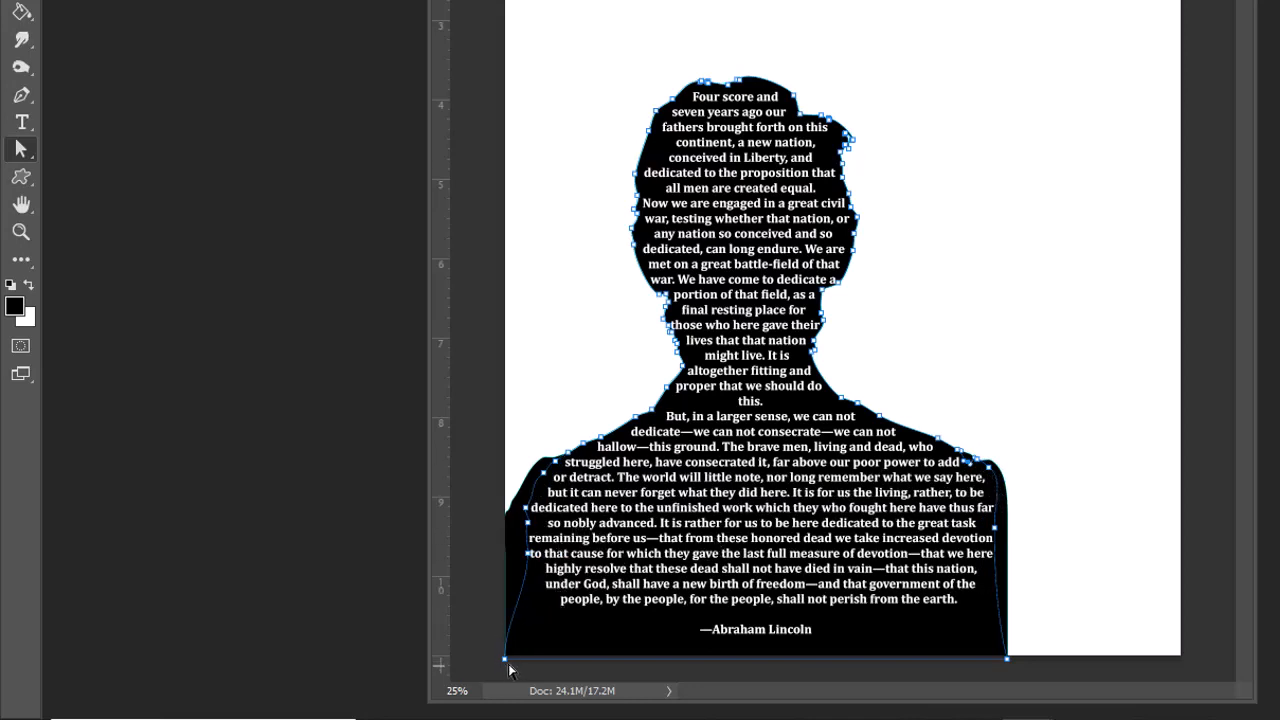
pyautogui.moveTo(506, 662); pyautogui.dragTo(526, 646)
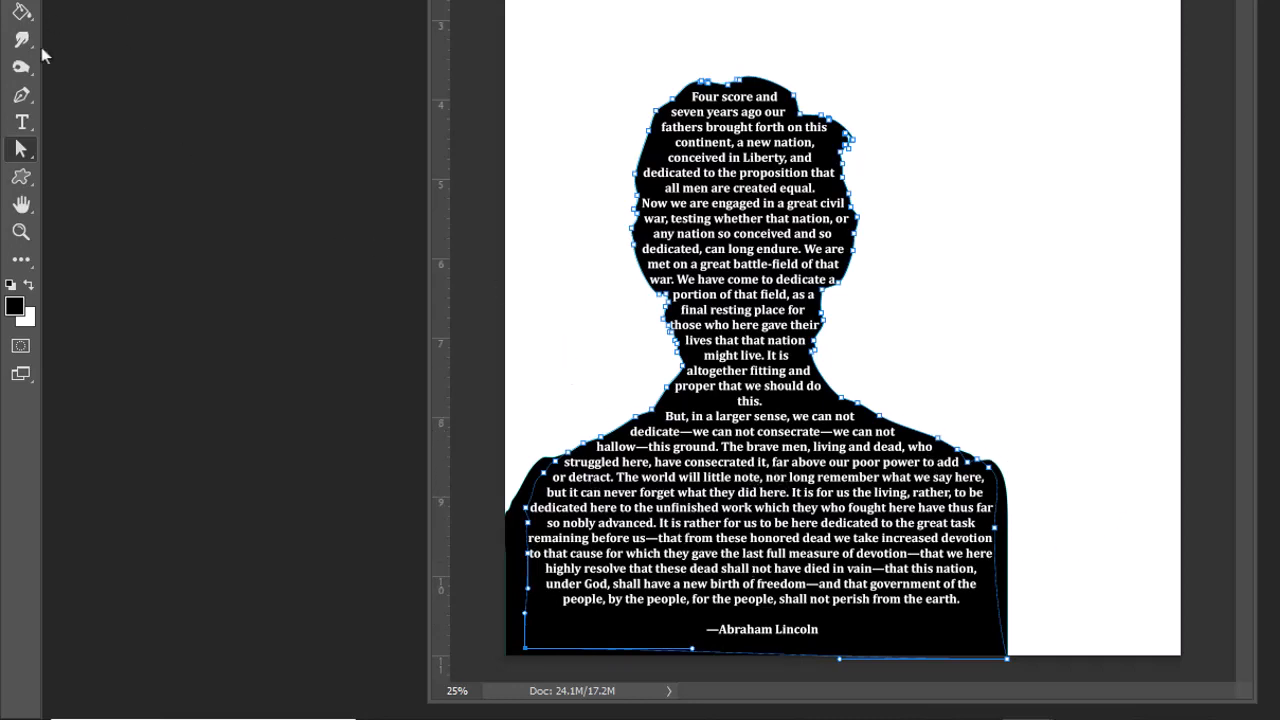
# - Remove the line break before "But, in a larger sense" so it continues directly after "this."
pyautogui.click(21, 122)
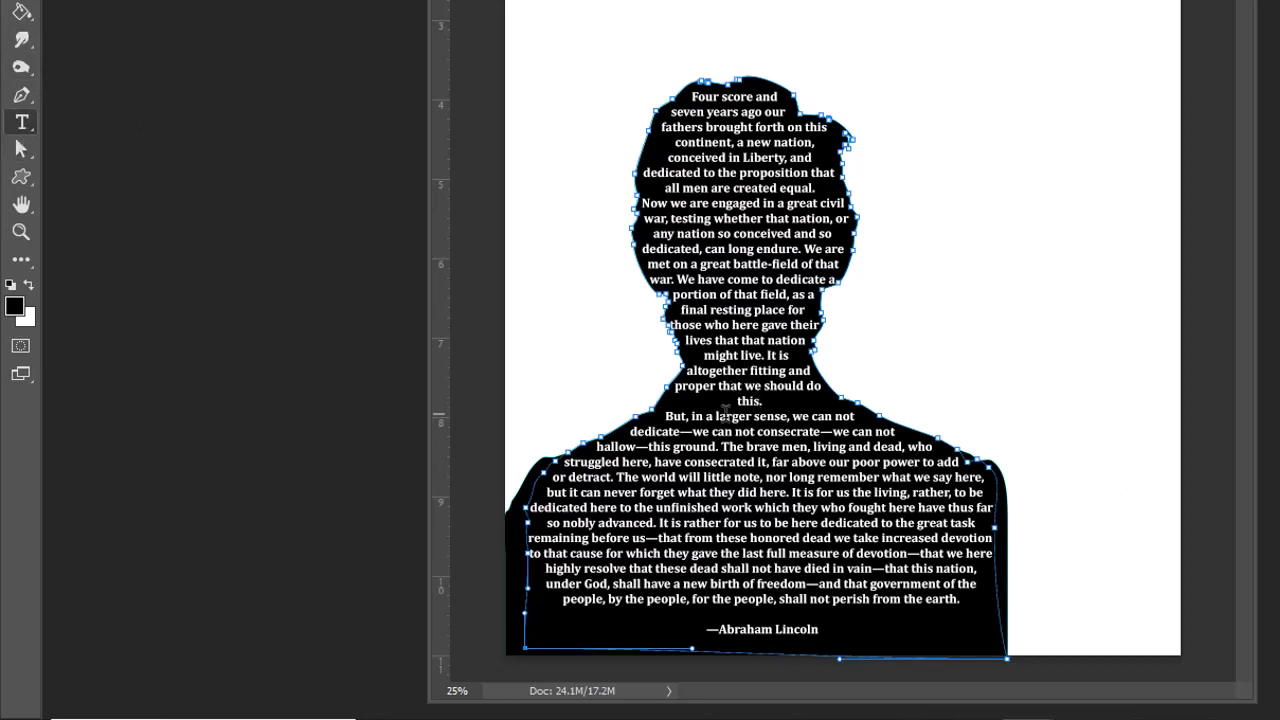
pyautogui.click(667, 415)
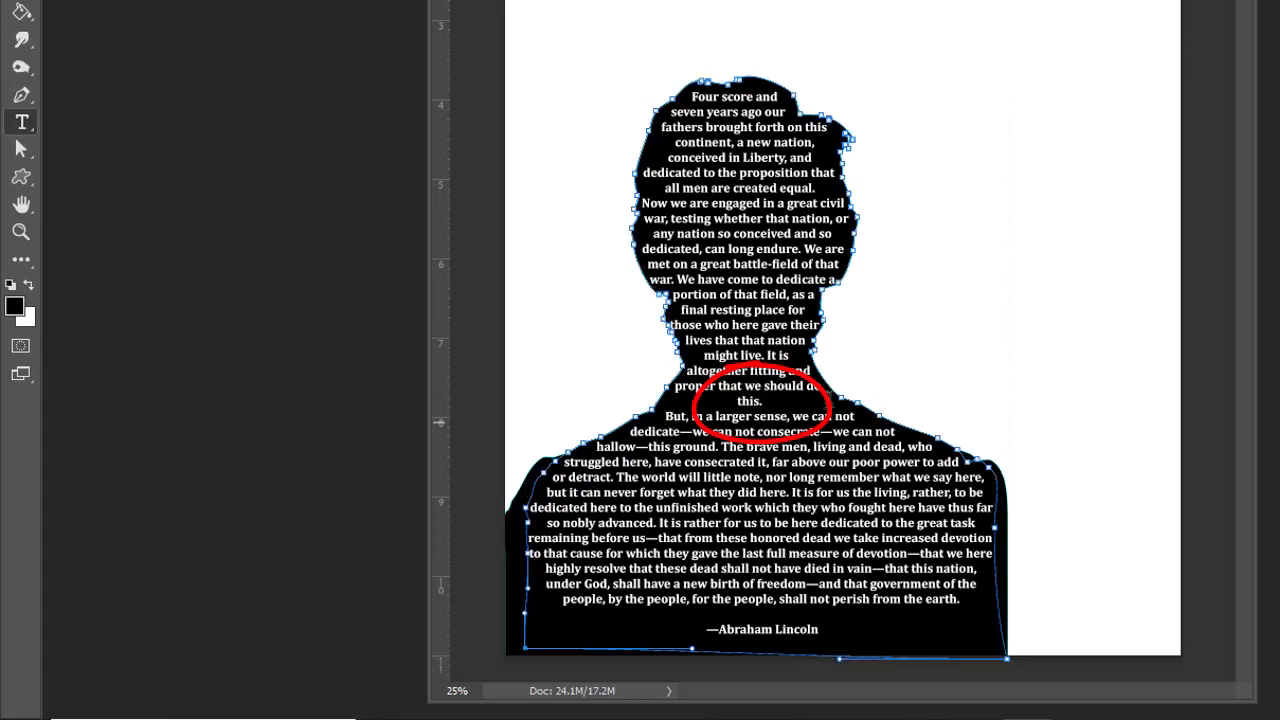
pyautogui.press('BackSpace')
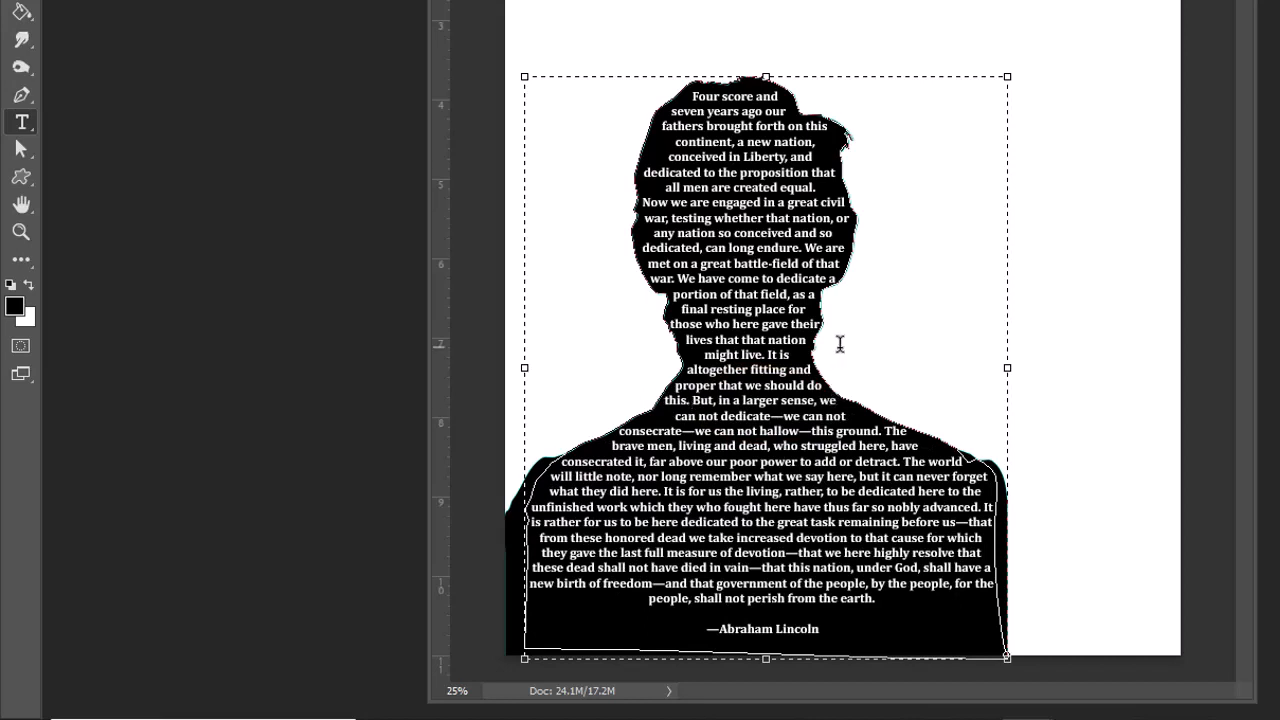
pyautogui.click(1103, 430)
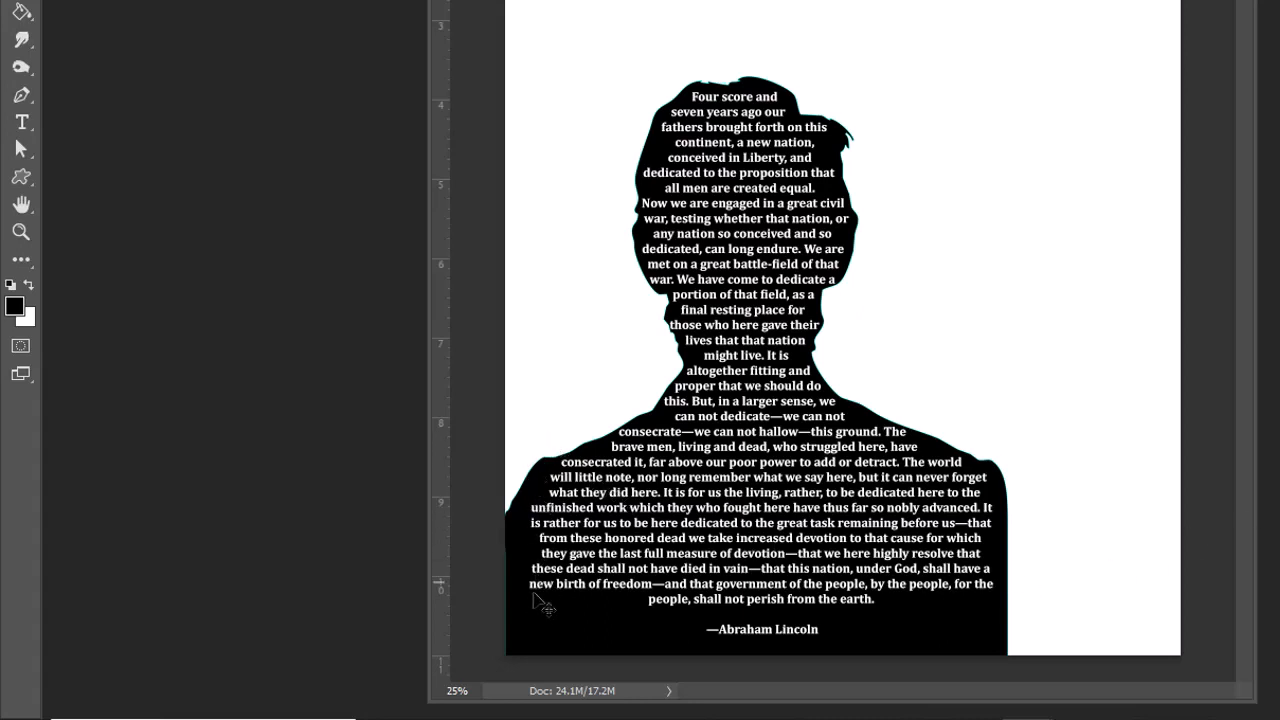
# - Fine-tune the text path's anchor points at the silhouette's right shoulder and lower-left side to adjust the text wrap
pyautogui.click(22, 150)
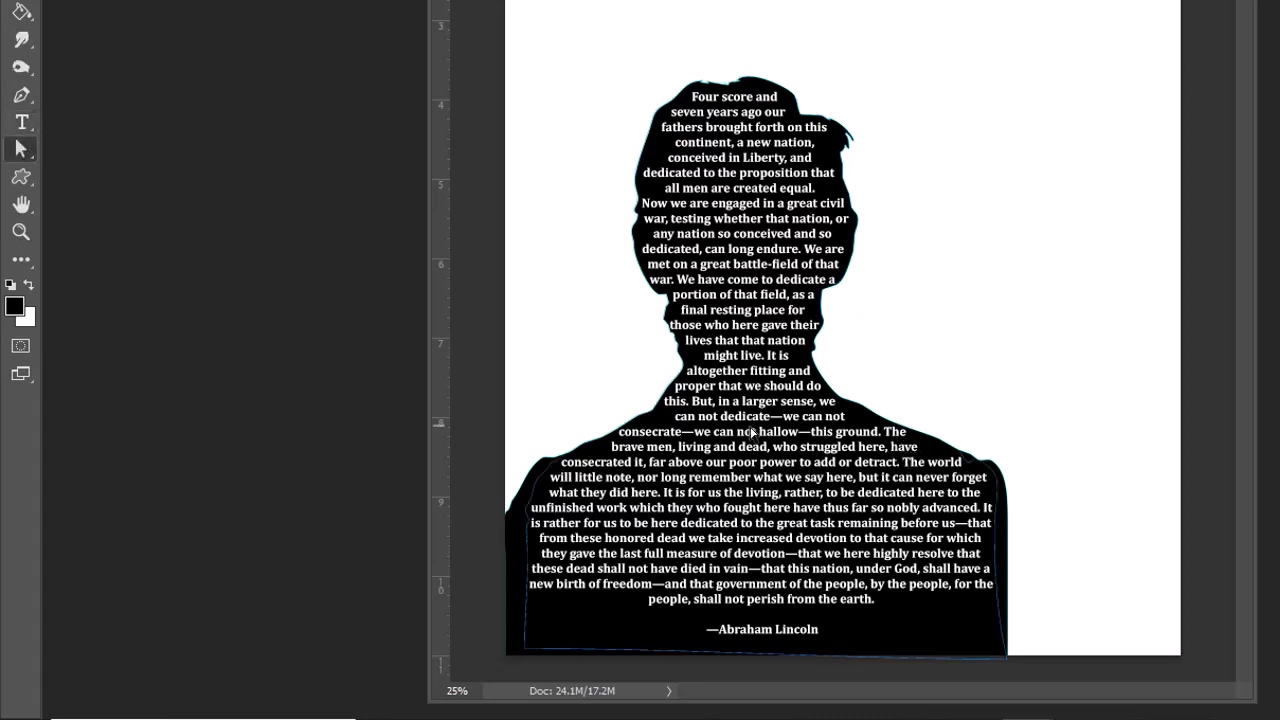
pyautogui.click(886, 420)
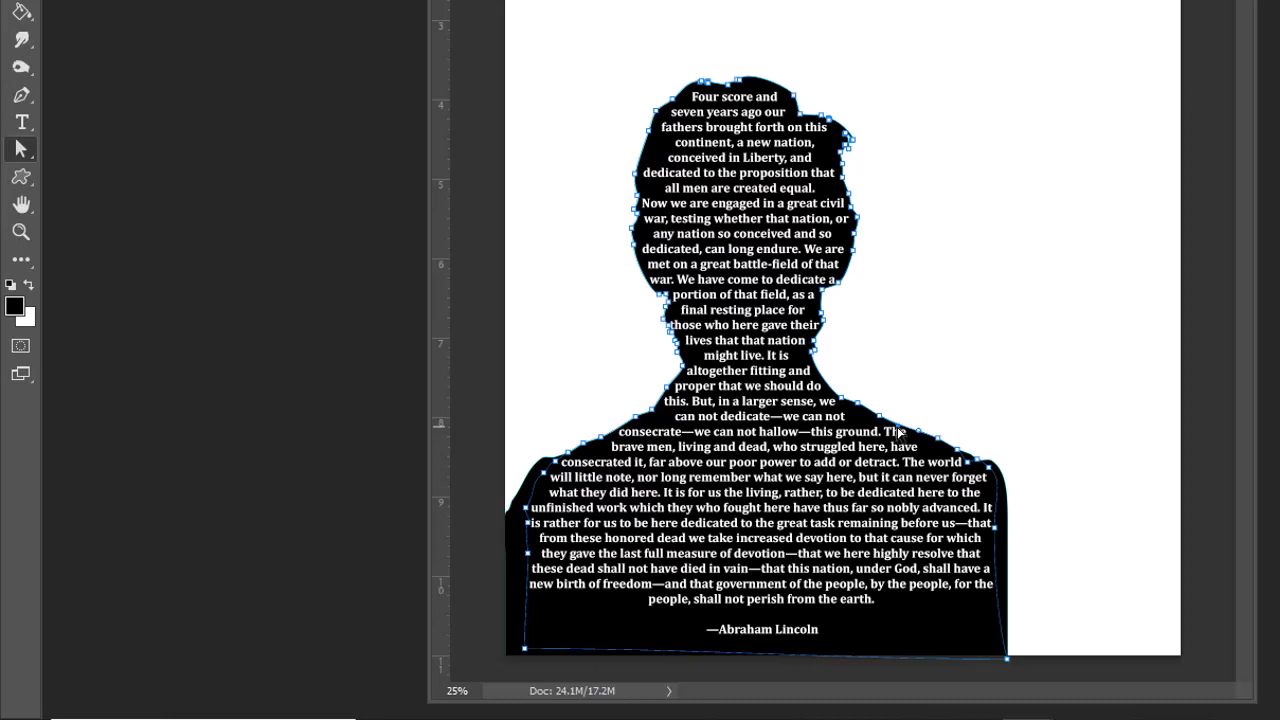
pyautogui.click(955, 448)
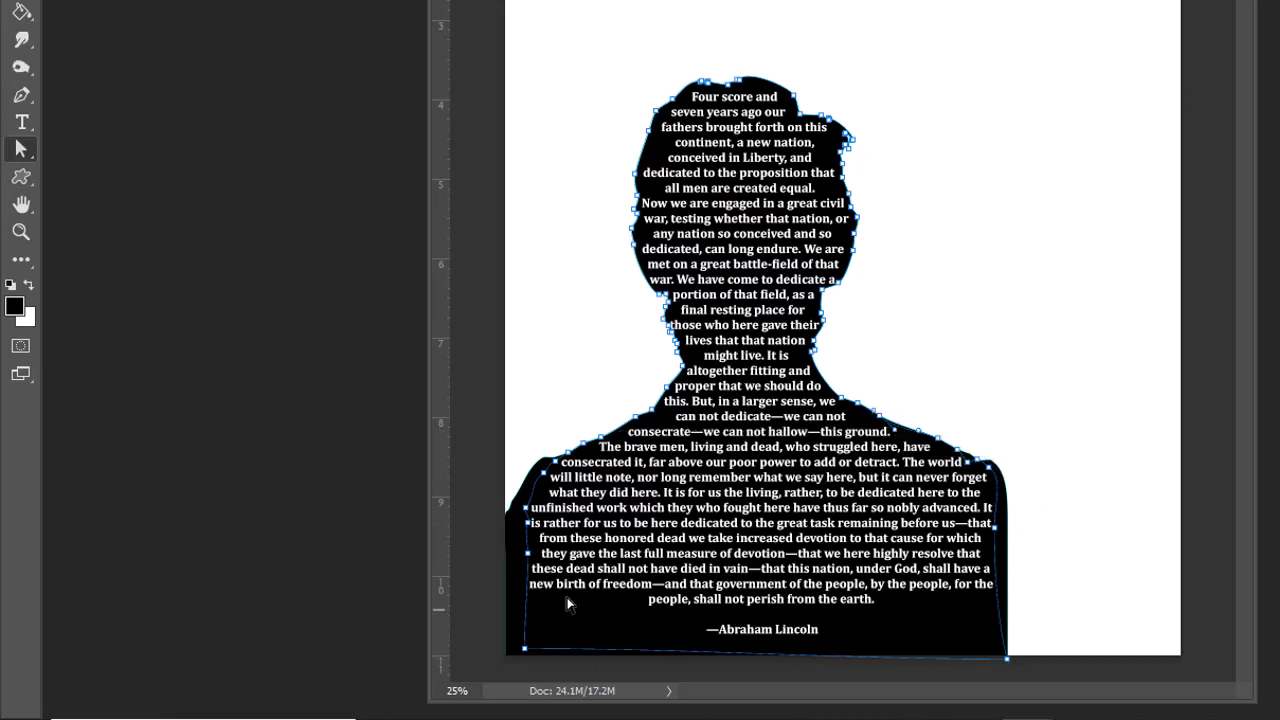
pyautogui.click(525, 648)
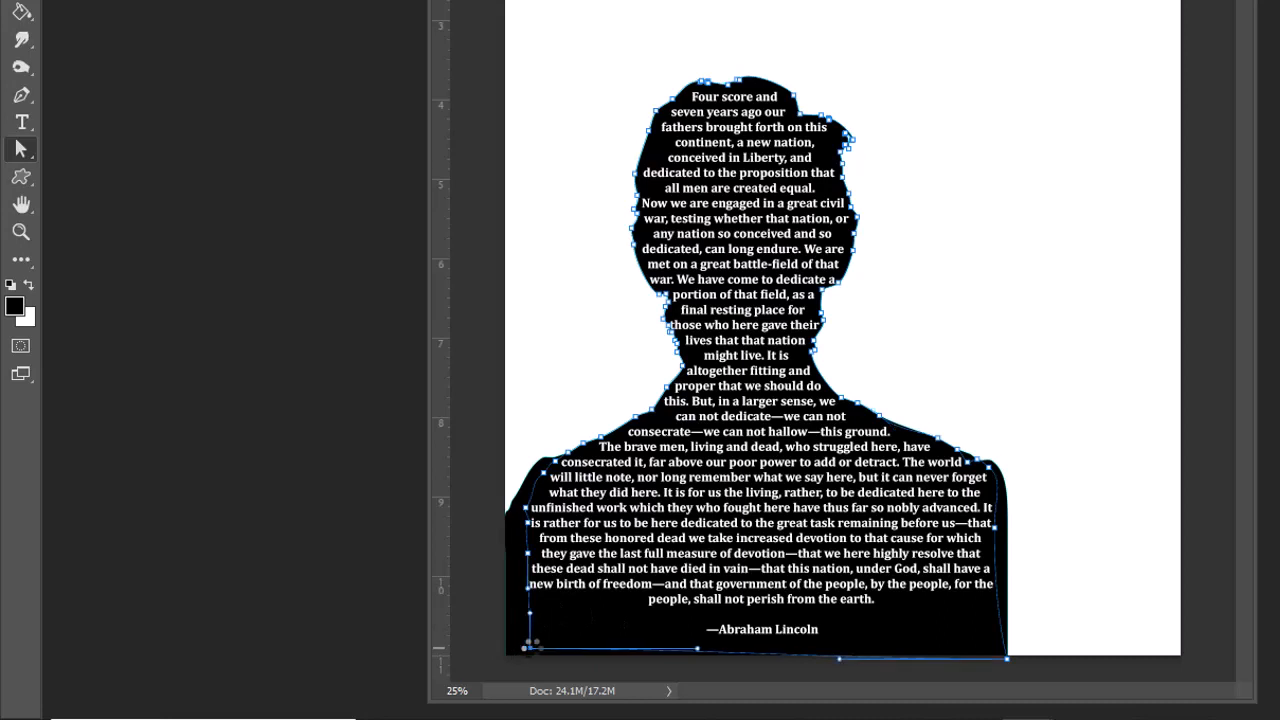
pyautogui.moveTo(530, 645); pyautogui.dragTo(531, 521)
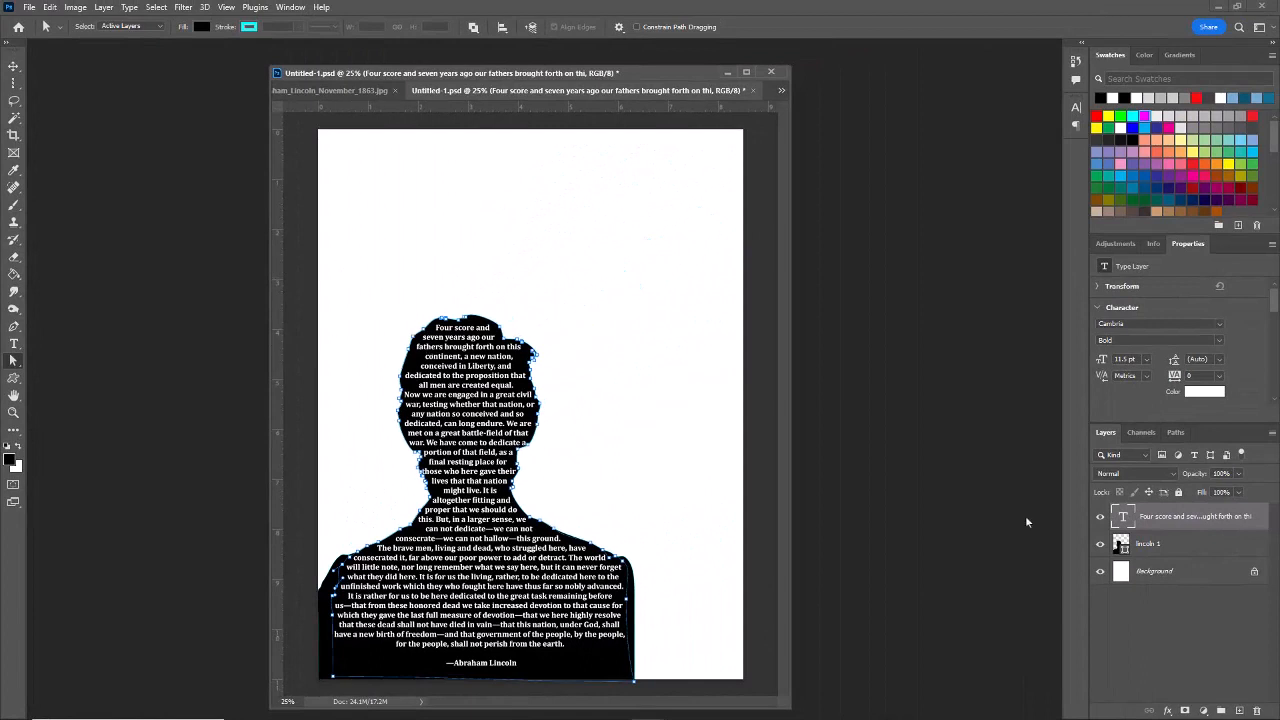
# - Copy the F03 Gettysburg cannon.jpg photo into the Lincoln document just above the Background layer, and shift it down and left
pyautogui.click(1163, 577)
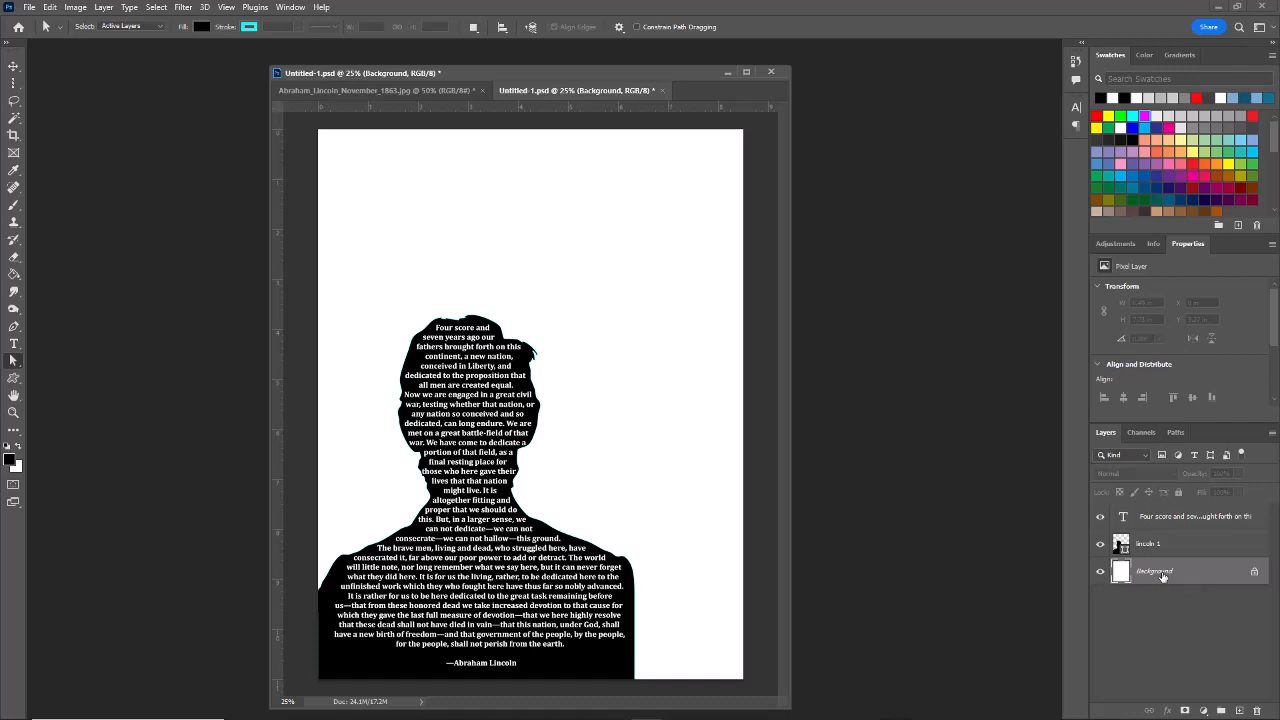
pyautogui.click(291, 8)
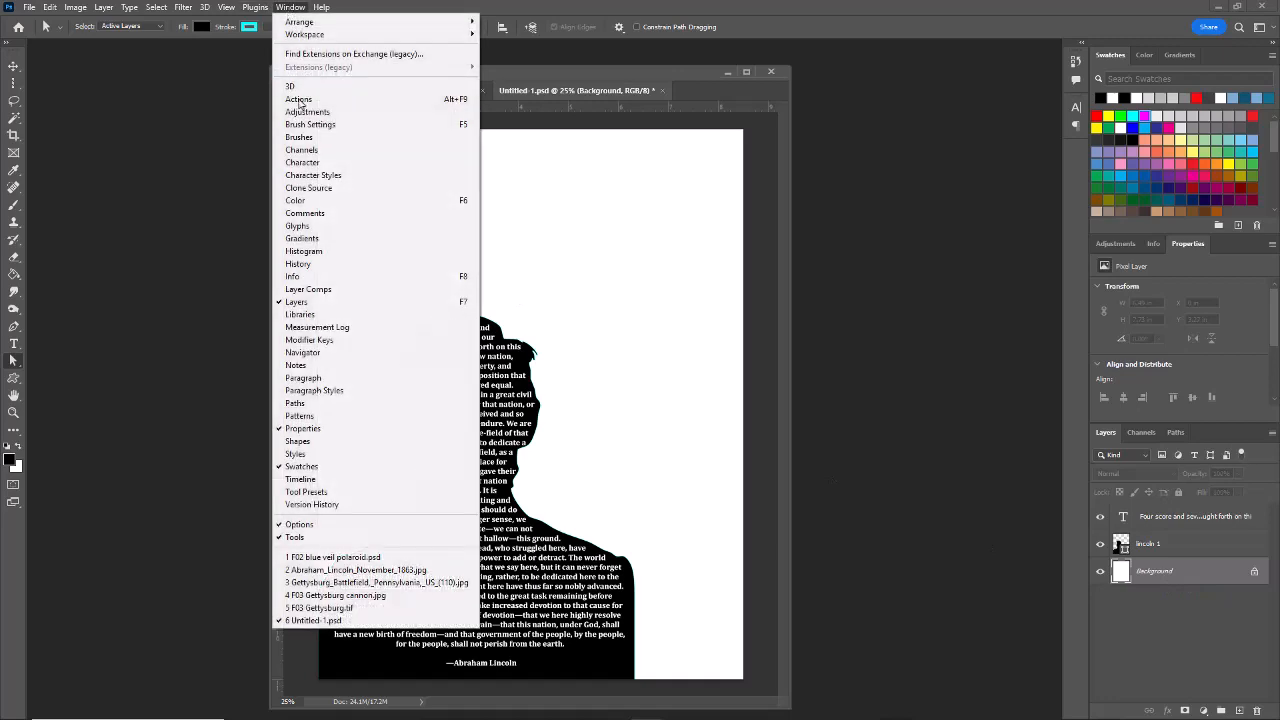
pyautogui.click(344, 596)
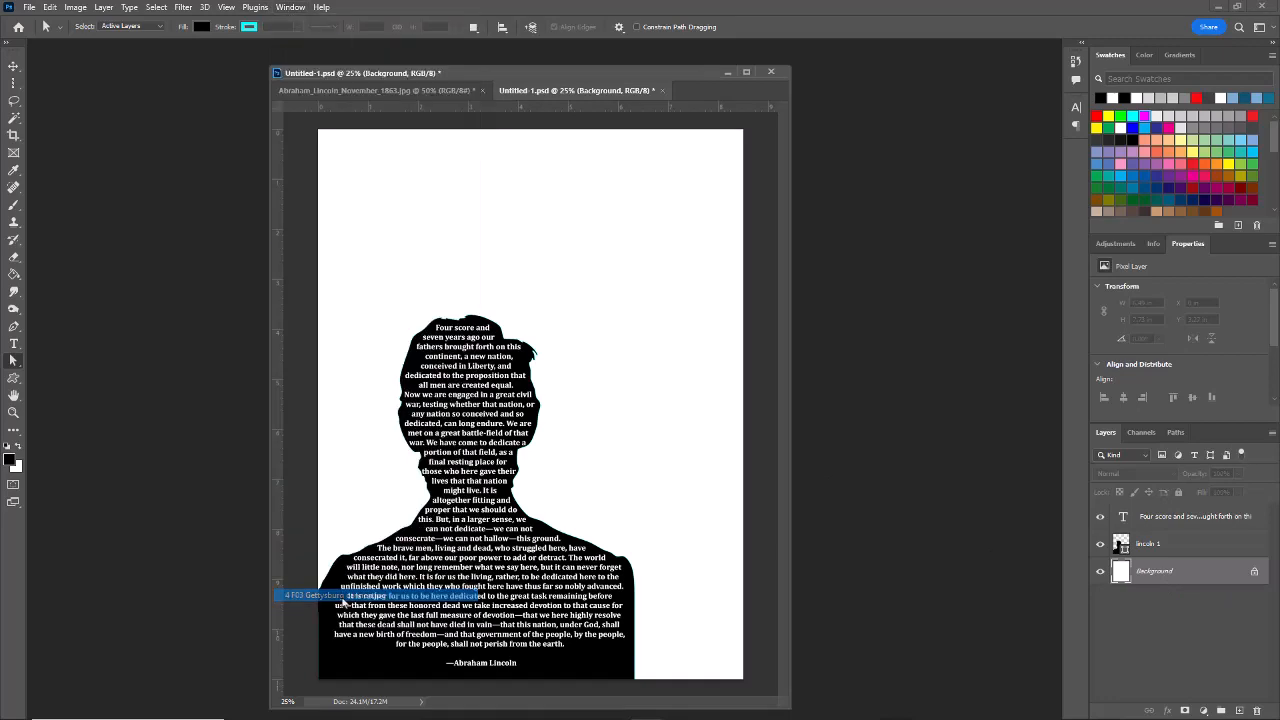
pyautogui.moveTo(819, 143); pyautogui.dragTo(339, 343)
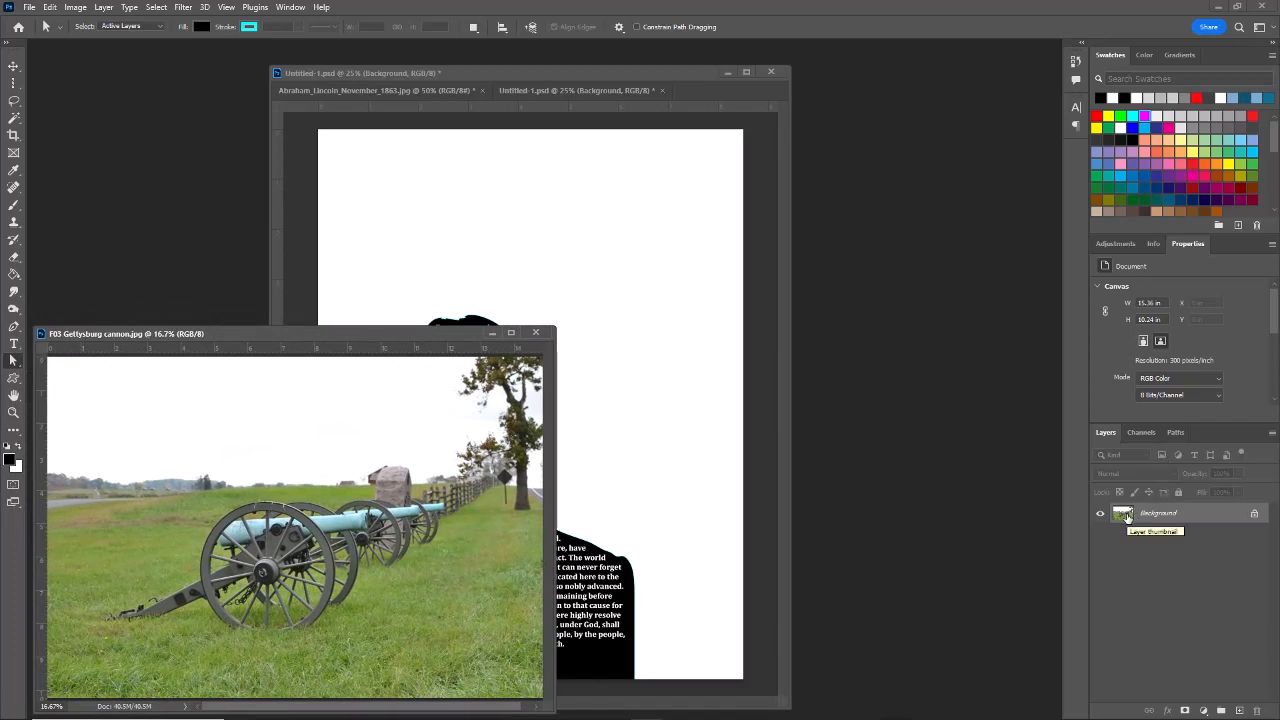
pyautogui.moveTo(1126, 516); pyautogui.dragTo(541, 259)
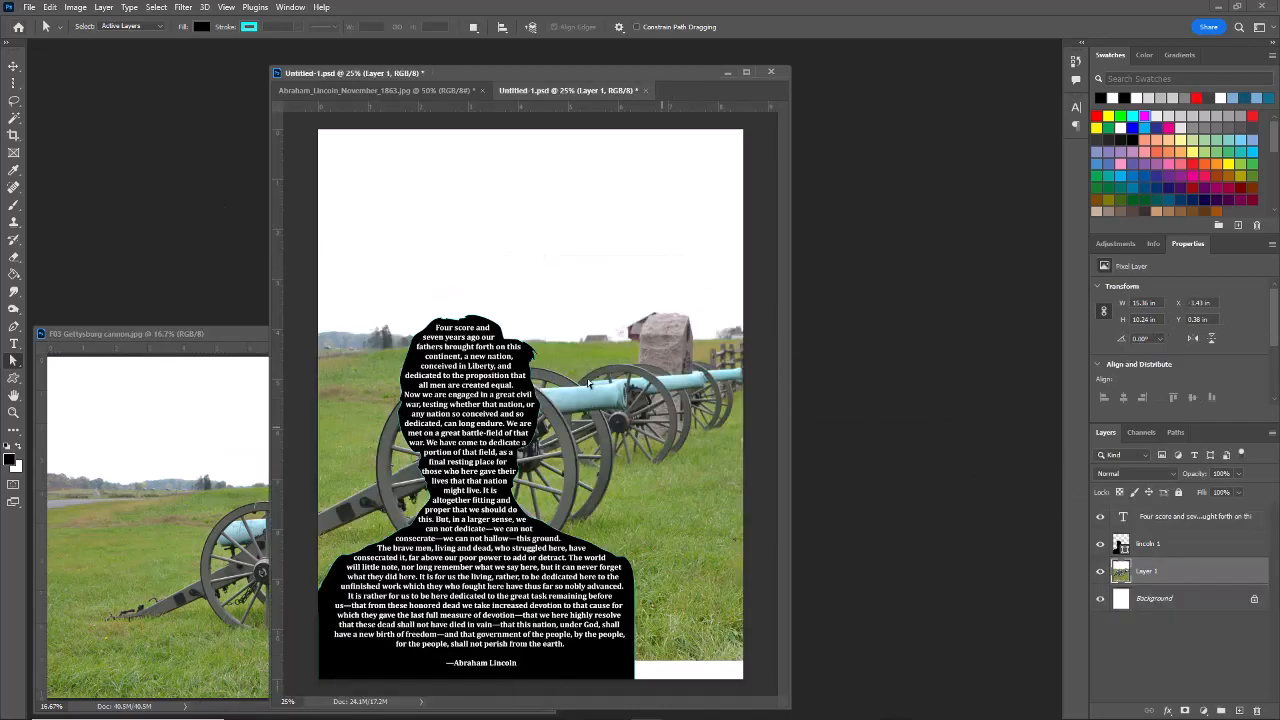
pyautogui.click(13, 67)
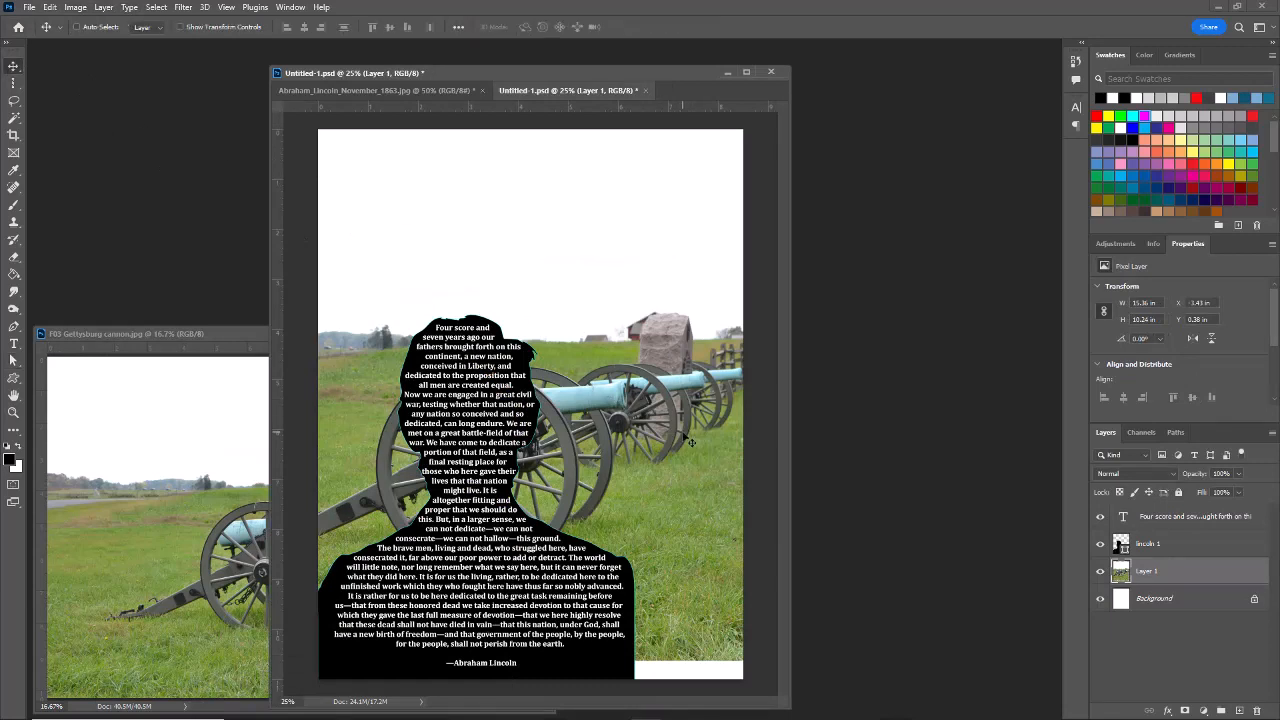
pyautogui.moveTo(690, 441); pyautogui.dragTo(646, 474)
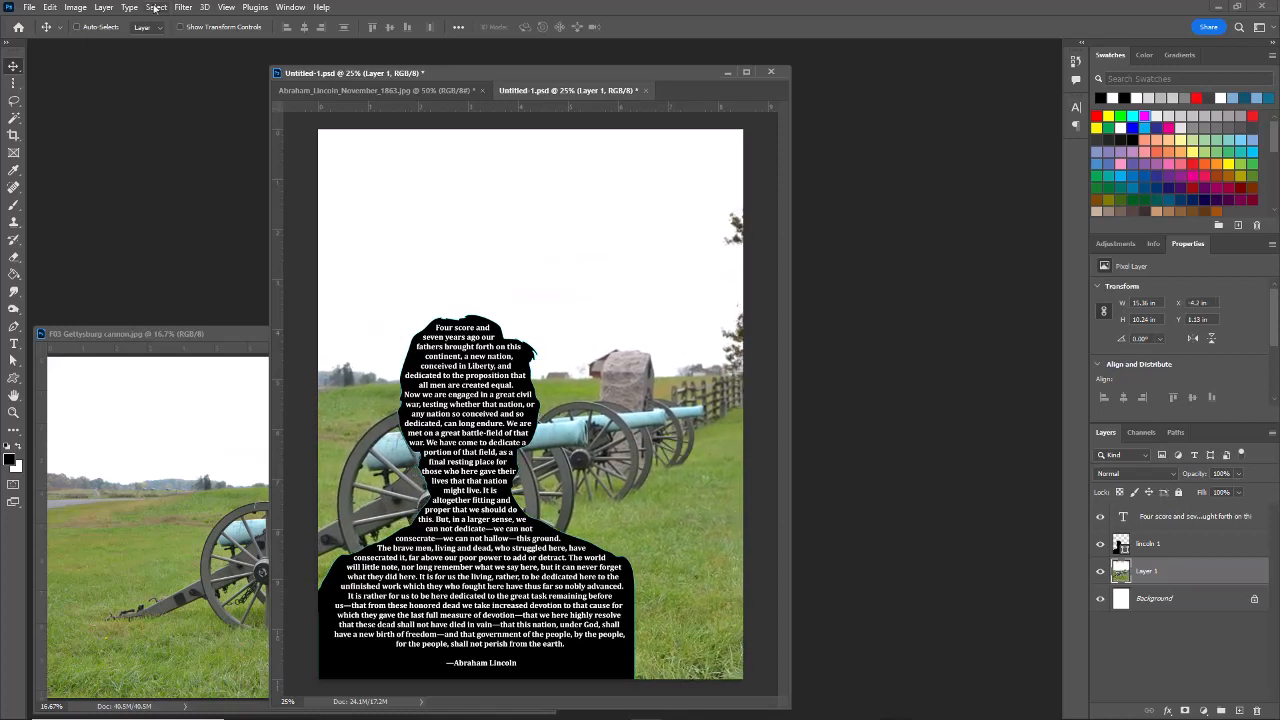
# - Scale the cannon photo down to about 84% and position it to fill the page's width down to the bottom edge
pyautogui.click(74, 8)
pyautogui.moveTo(49, 7)
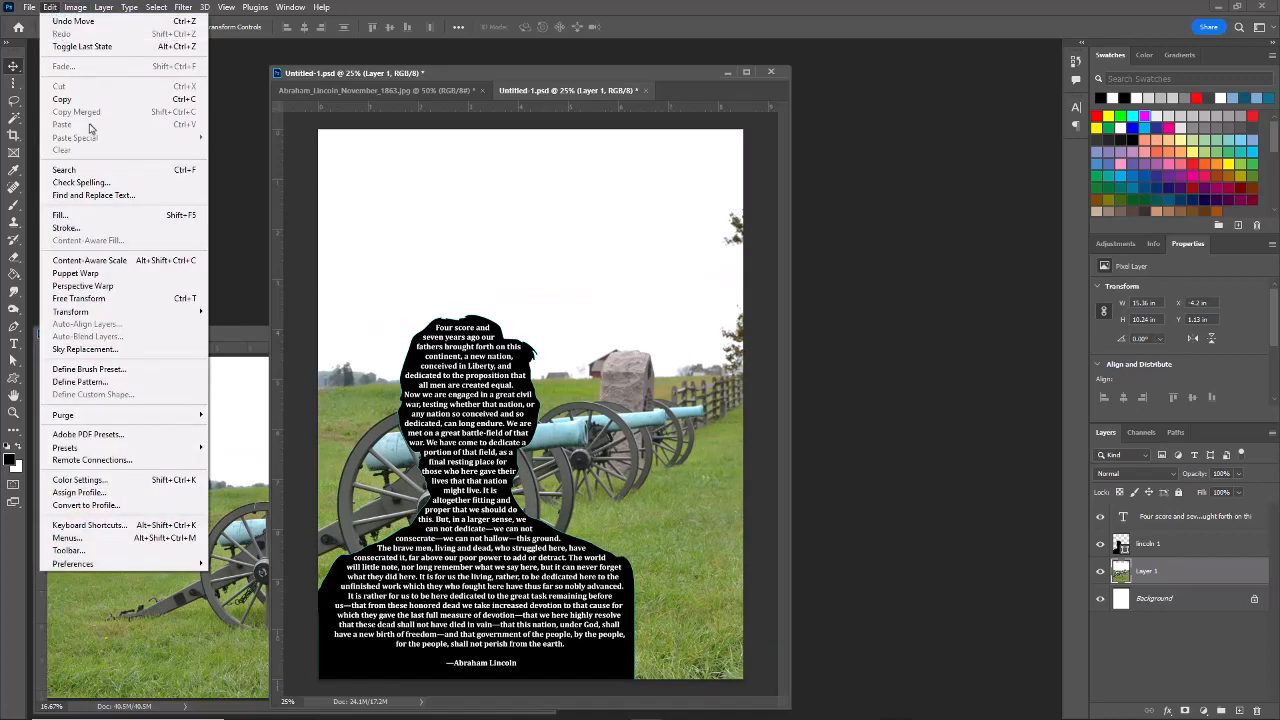
pyautogui.moveTo(90, 311)
pyautogui.click(230, 331)
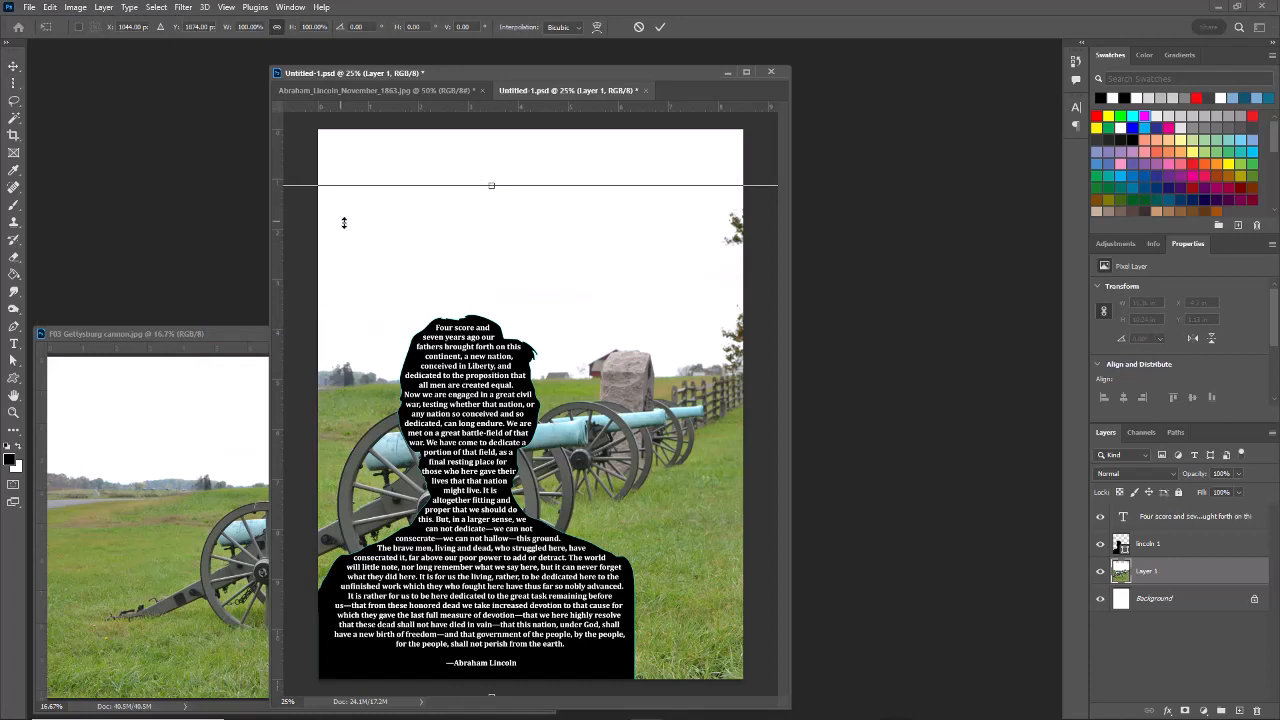
pyautogui.moveTo(395, 238); pyautogui.dragTo(649, 239)
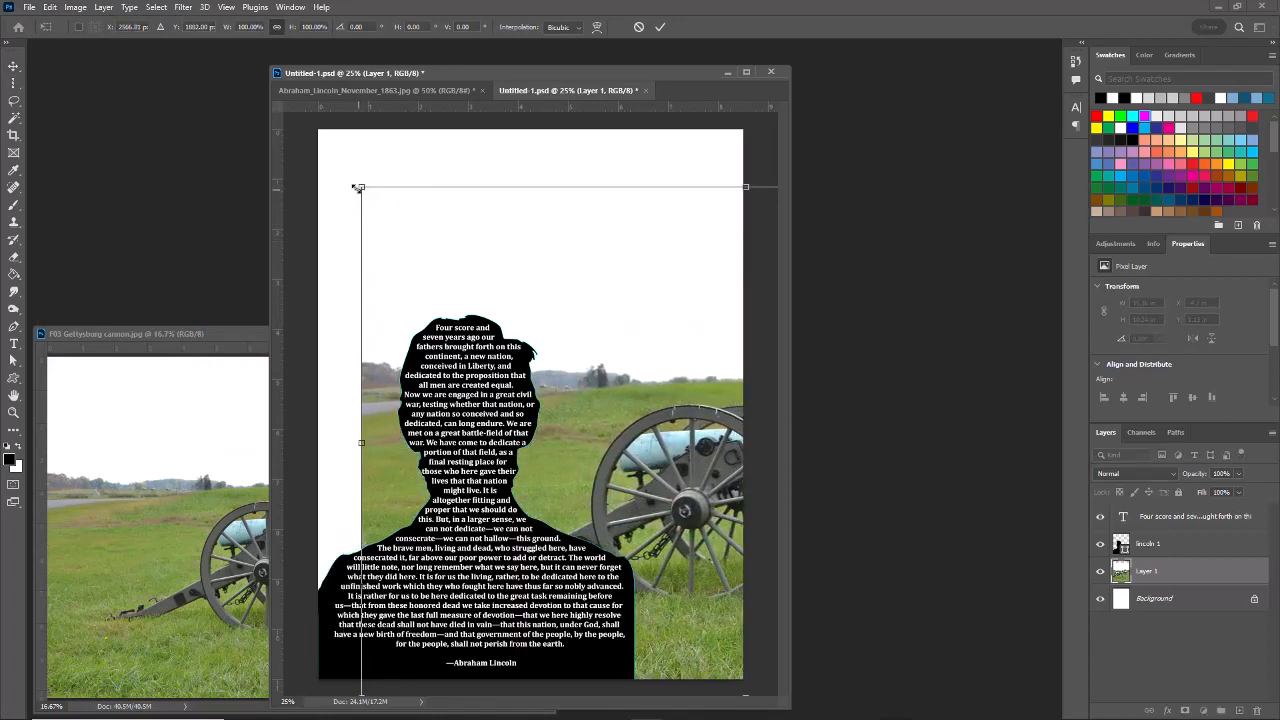
pyautogui.moveTo(362, 188); pyautogui.dragTo(481, 267)
pyautogui.moveTo(700, 519); pyautogui.dragTo(417, 477)
pyautogui.moveTo(608, 426)
pyautogui.mouseDown()
pyautogui.moveTo(579, 421)
pyautogui.moveTo(598, 424)
pyautogui.mouseUp()
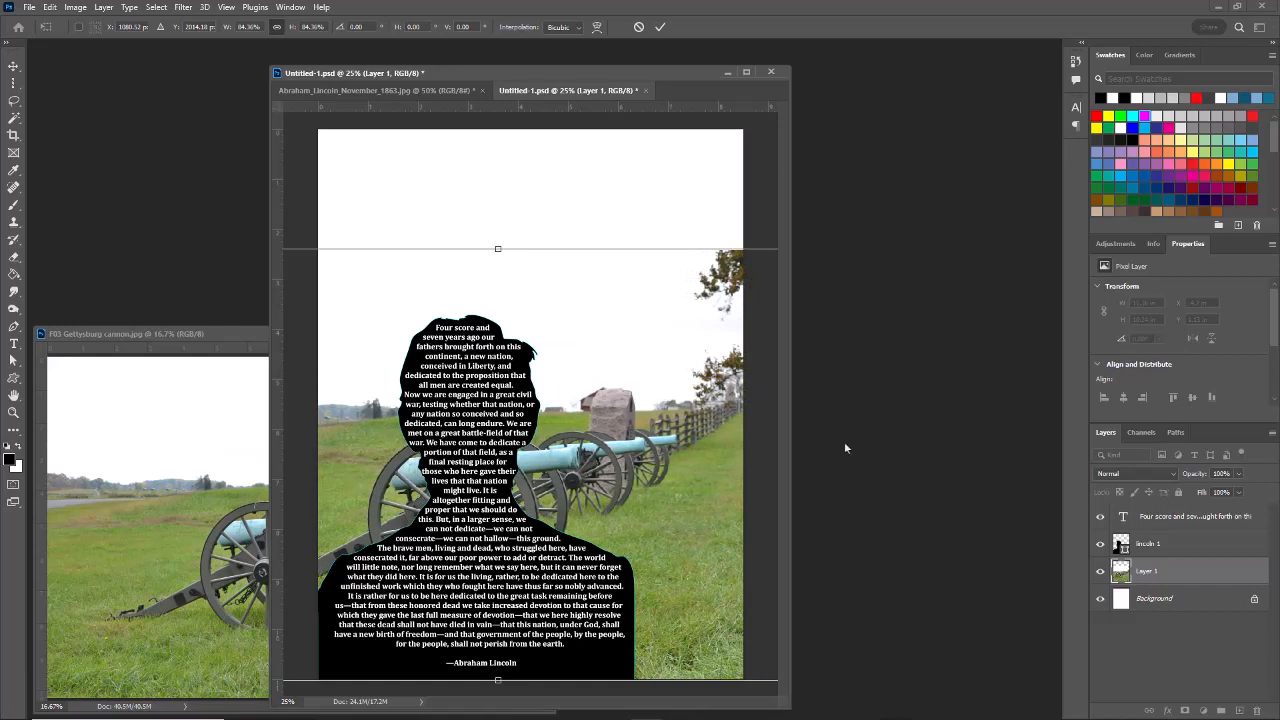
pyautogui.press('Return')
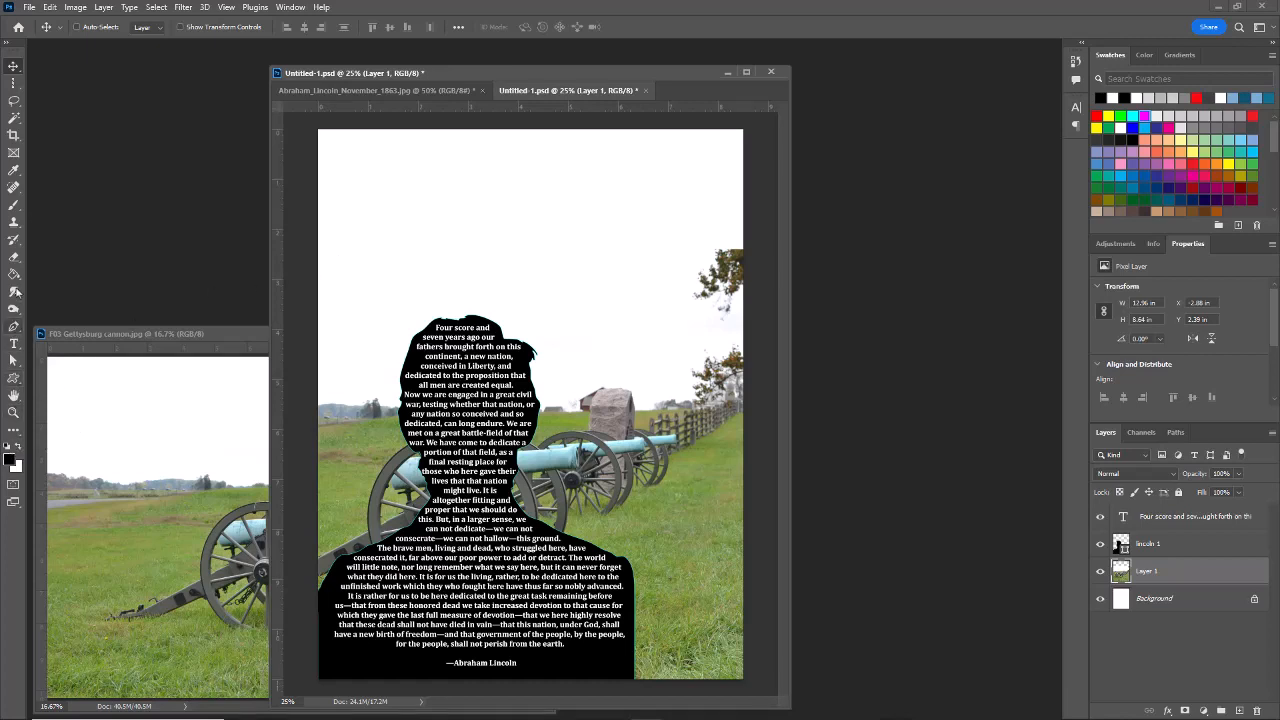
# - Sample the cannon photo's near-white sky colour and fill the empty area above the photo on Layer 1 with it
pyautogui.click(13, 170)
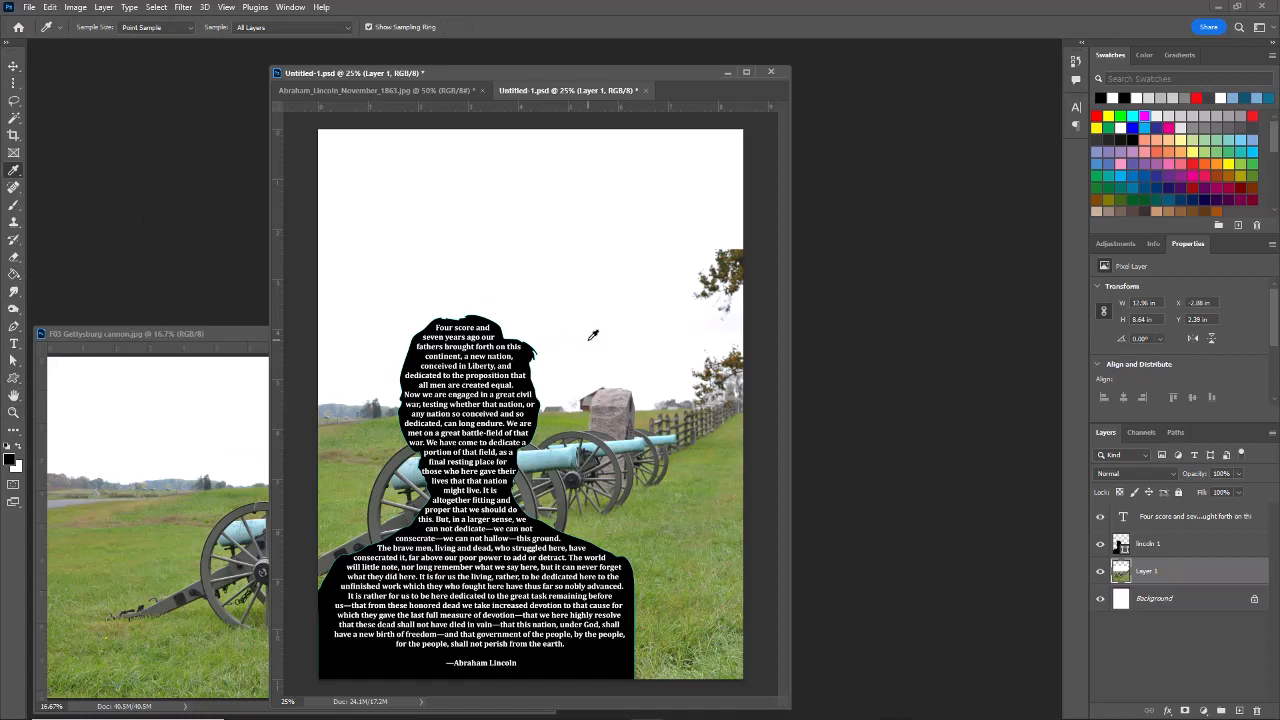
pyautogui.click(595, 334)
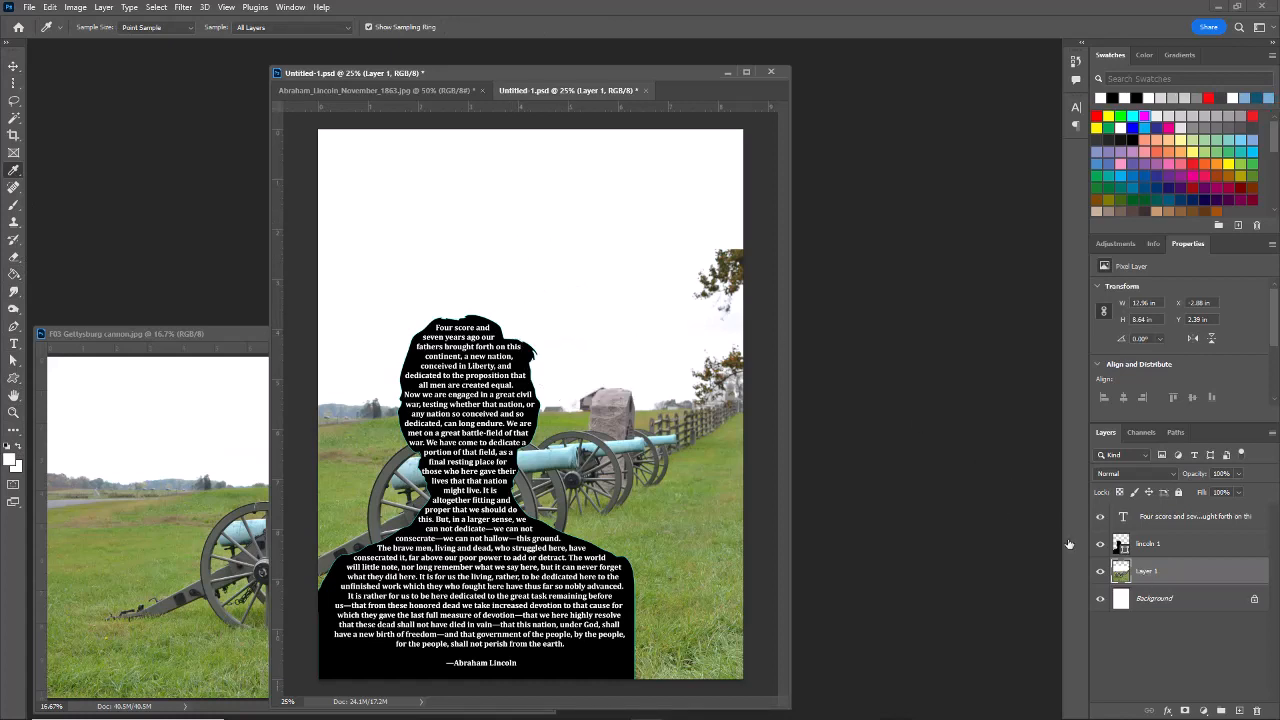
pyautogui.click(14, 274)
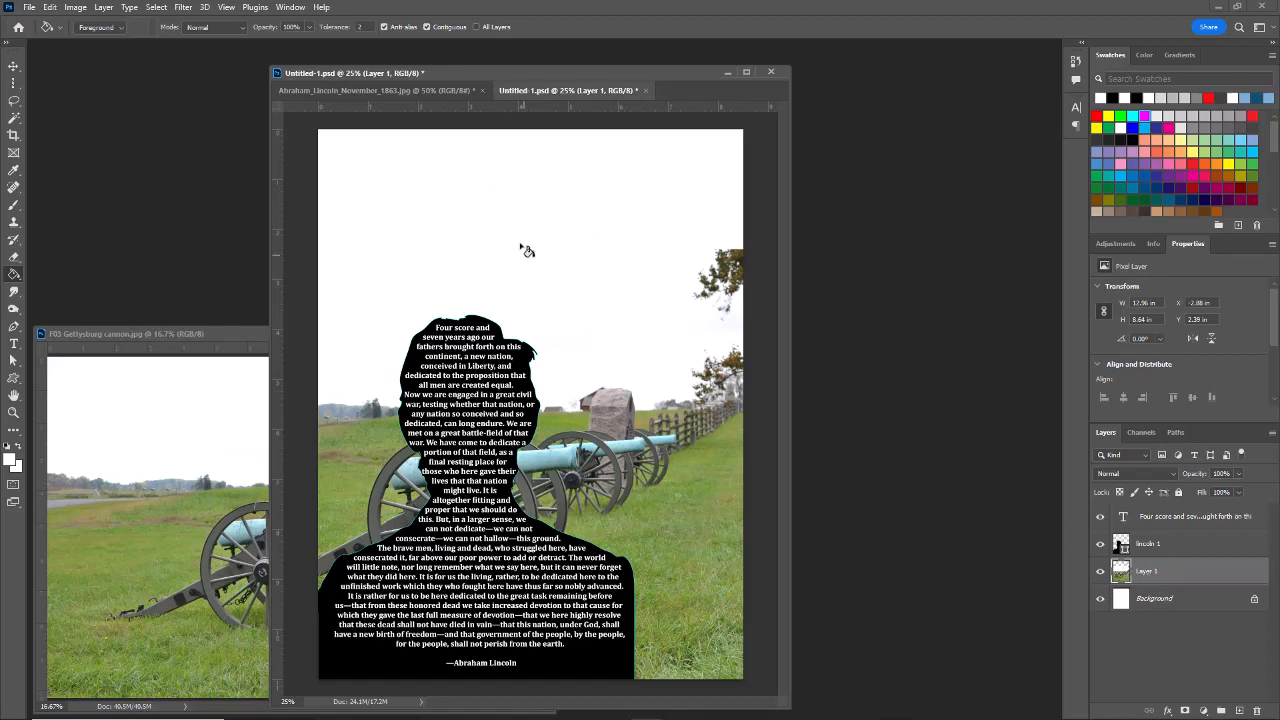
pyautogui.click(528, 190)
# - Start Sky Replacement on Layer 1 and choose the grey stormy sky Spectacular005byJKost
pyautogui.click(50, 7)
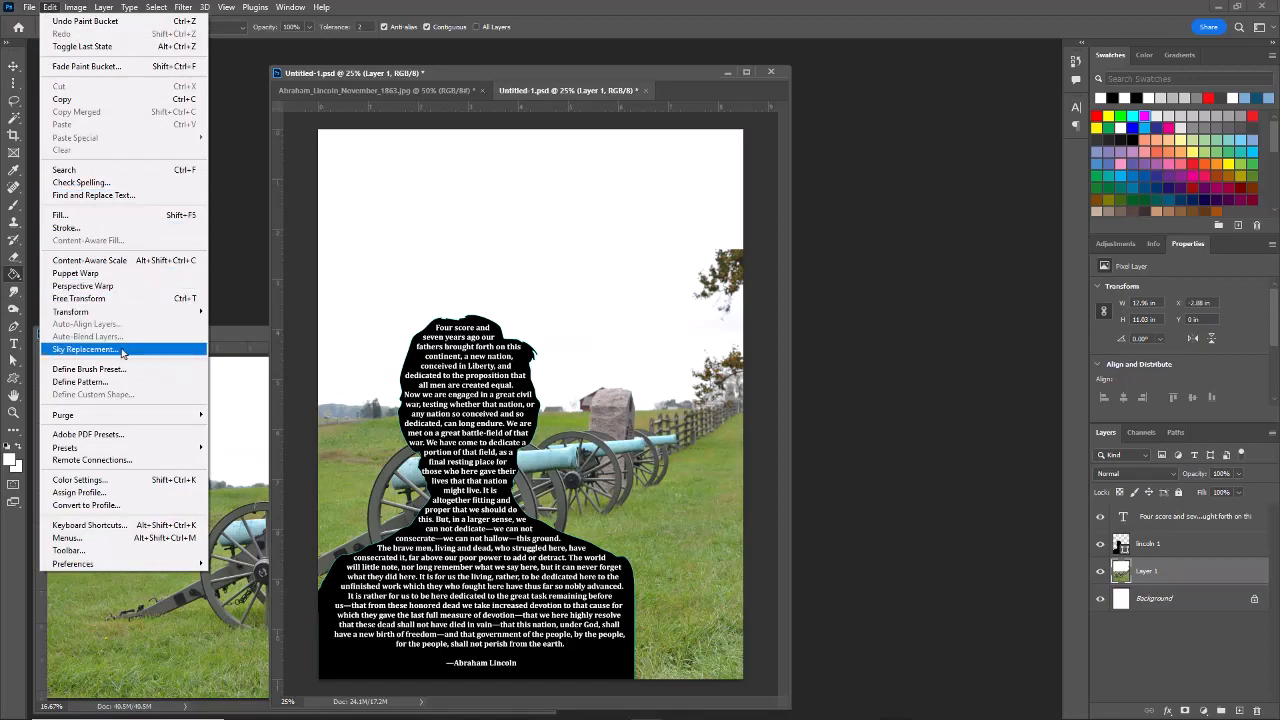
pyautogui.click(121, 352)
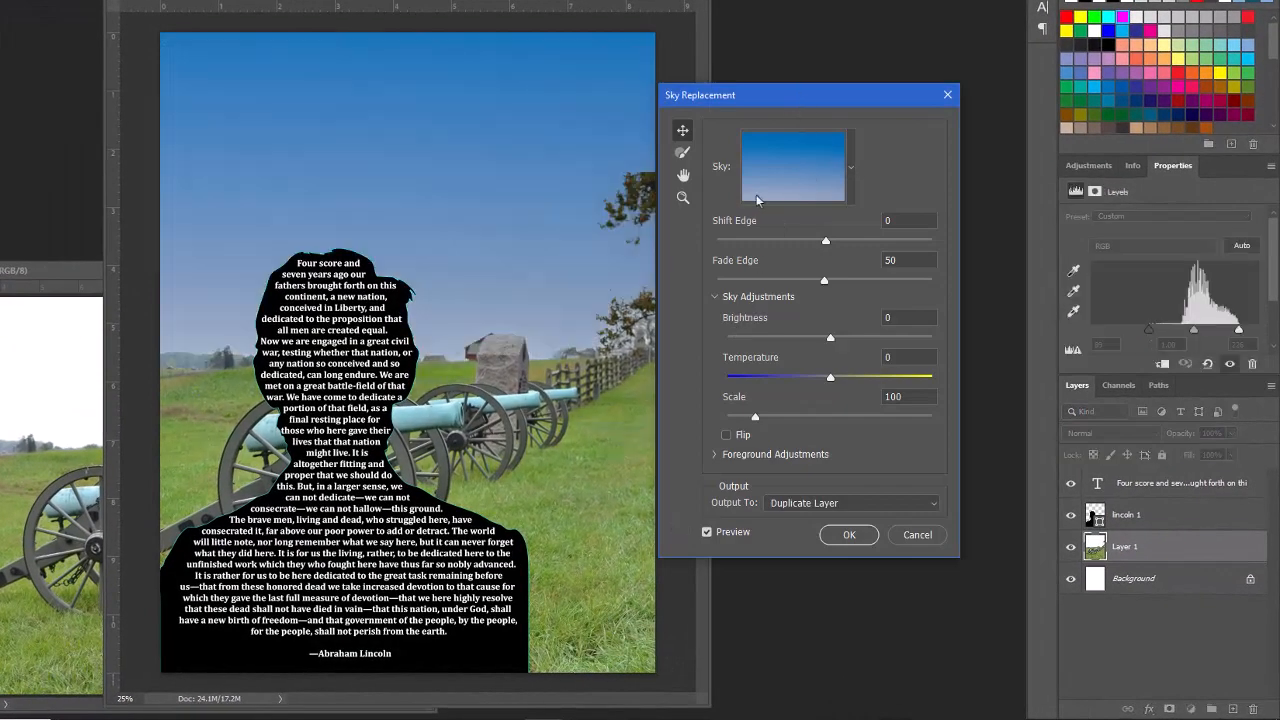
pyautogui.click(849, 170)
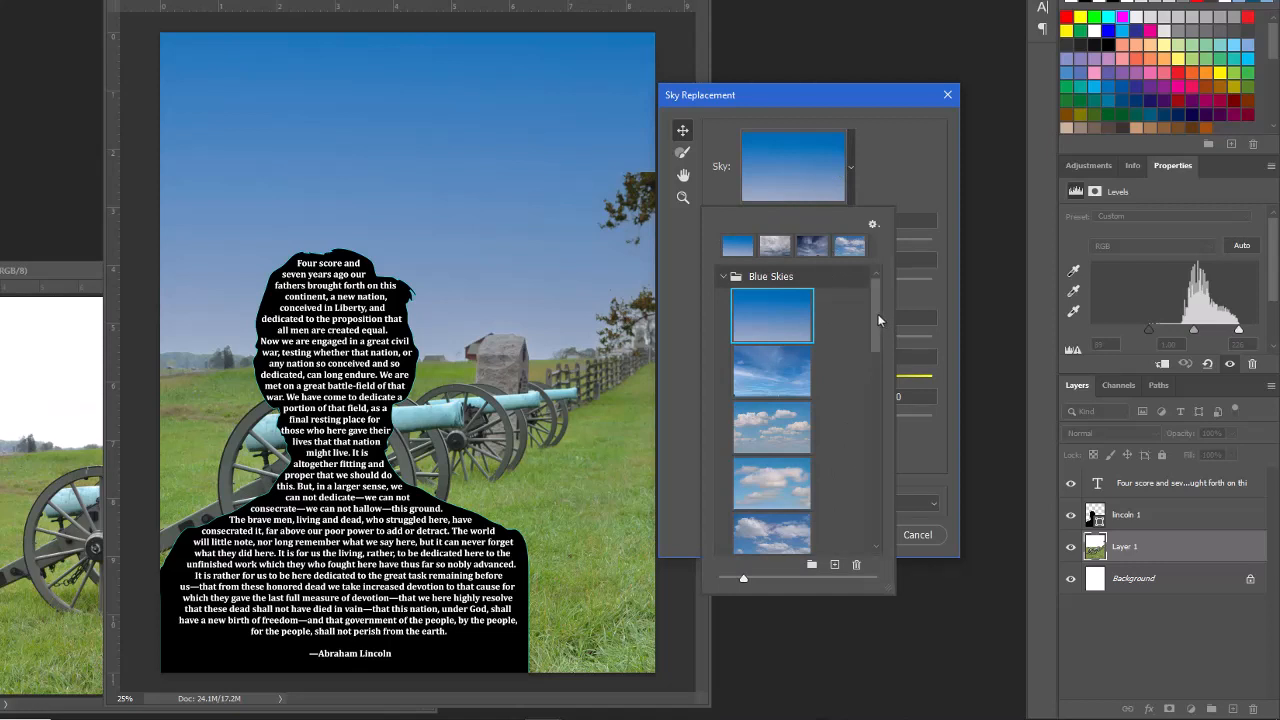
pyautogui.moveTo(878, 314); pyautogui.dragTo(890, 583)
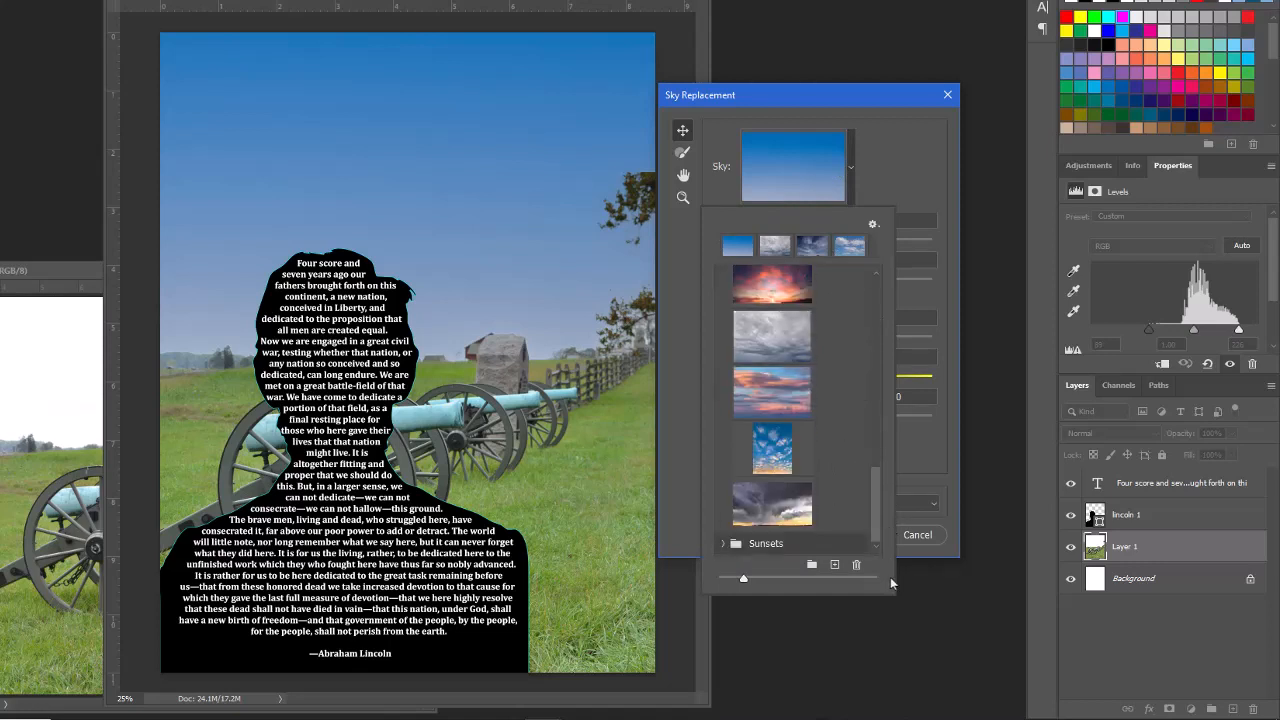
pyautogui.moveTo(896, 518); pyautogui.dragTo(890, 488)
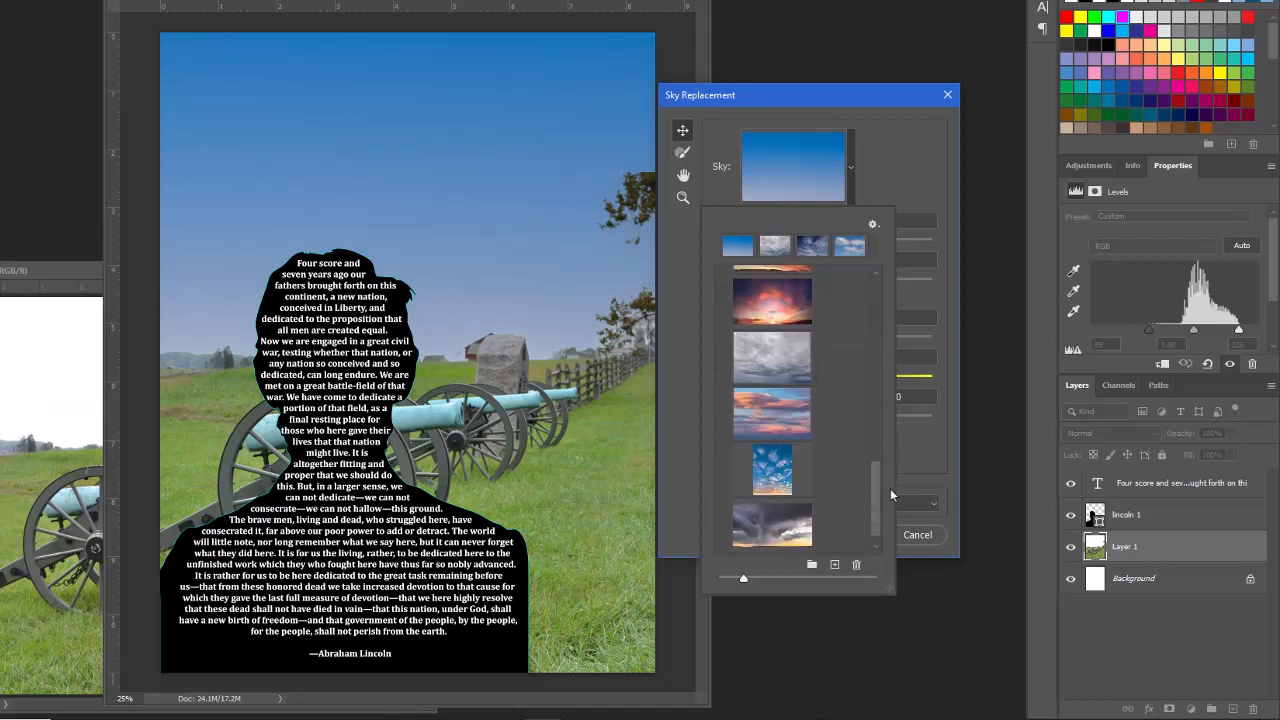
pyautogui.click(775, 351)
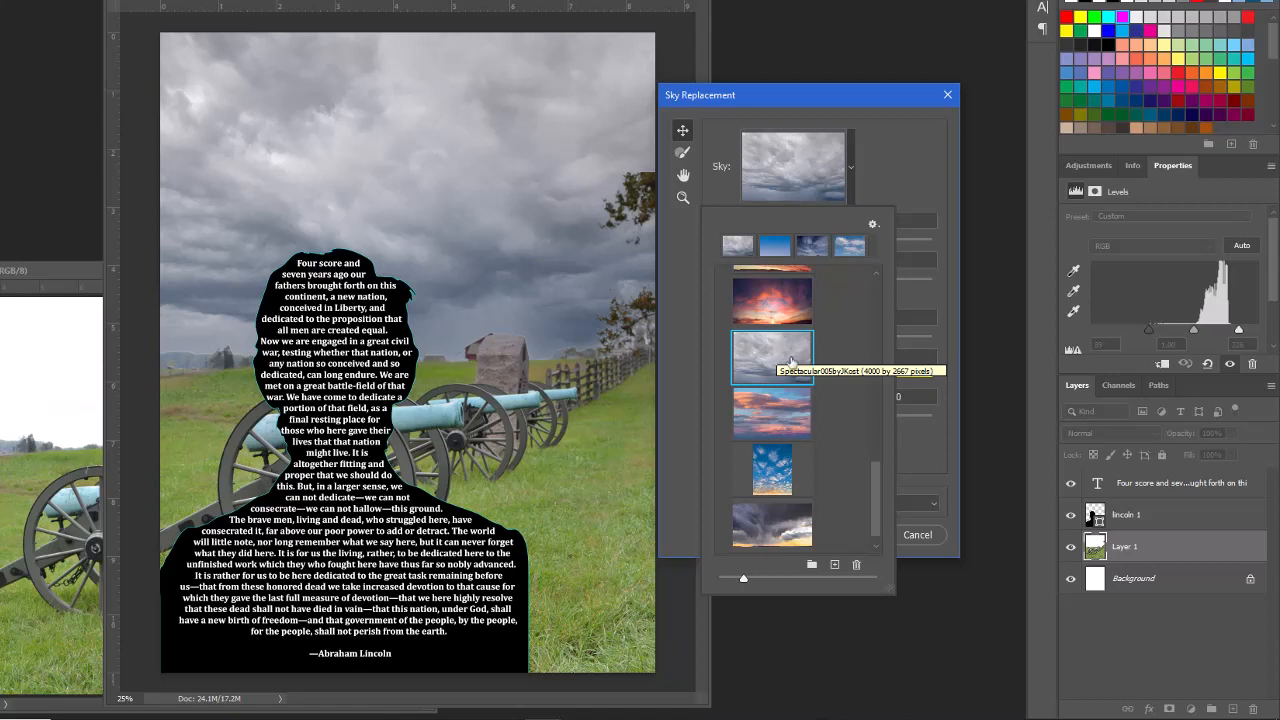
pyautogui.click(894, 462)
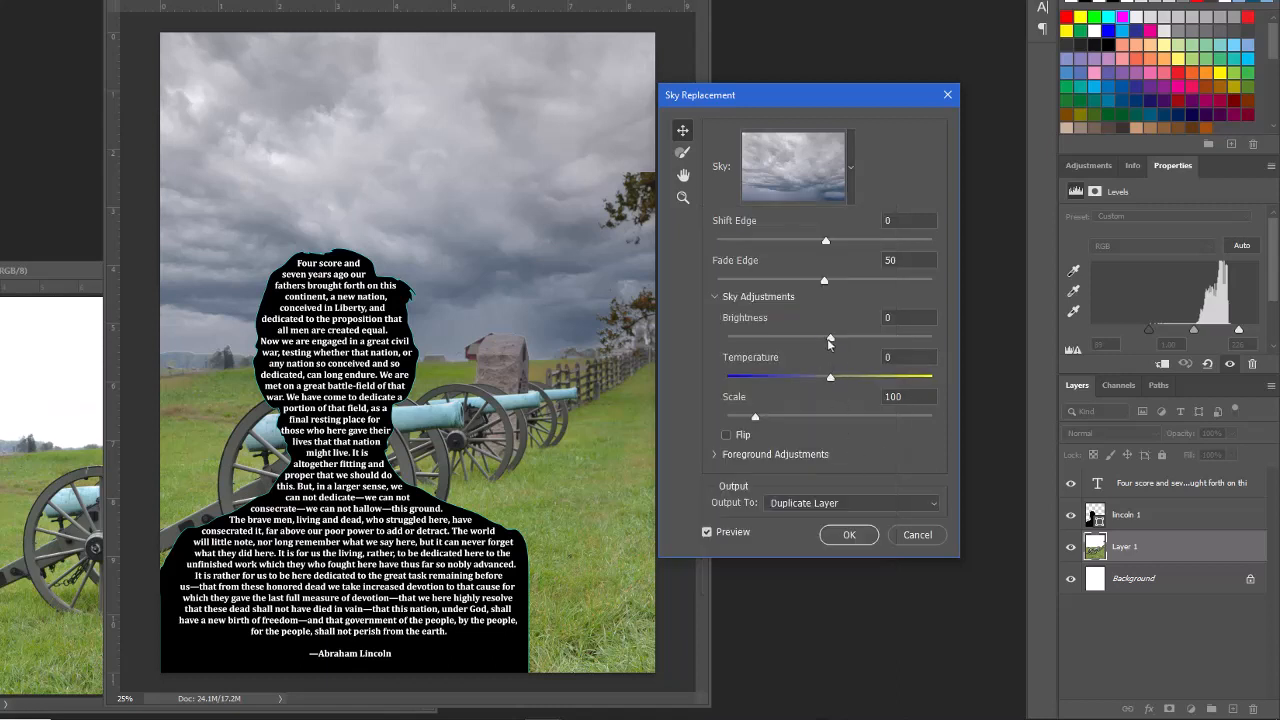
# - Set the replacement sky's brightness to 25, shift its temperature slightly toward blue, and output the result to a duplicate layer
pyautogui.moveTo(829, 340); pyautogui.dragTo(853, 341)
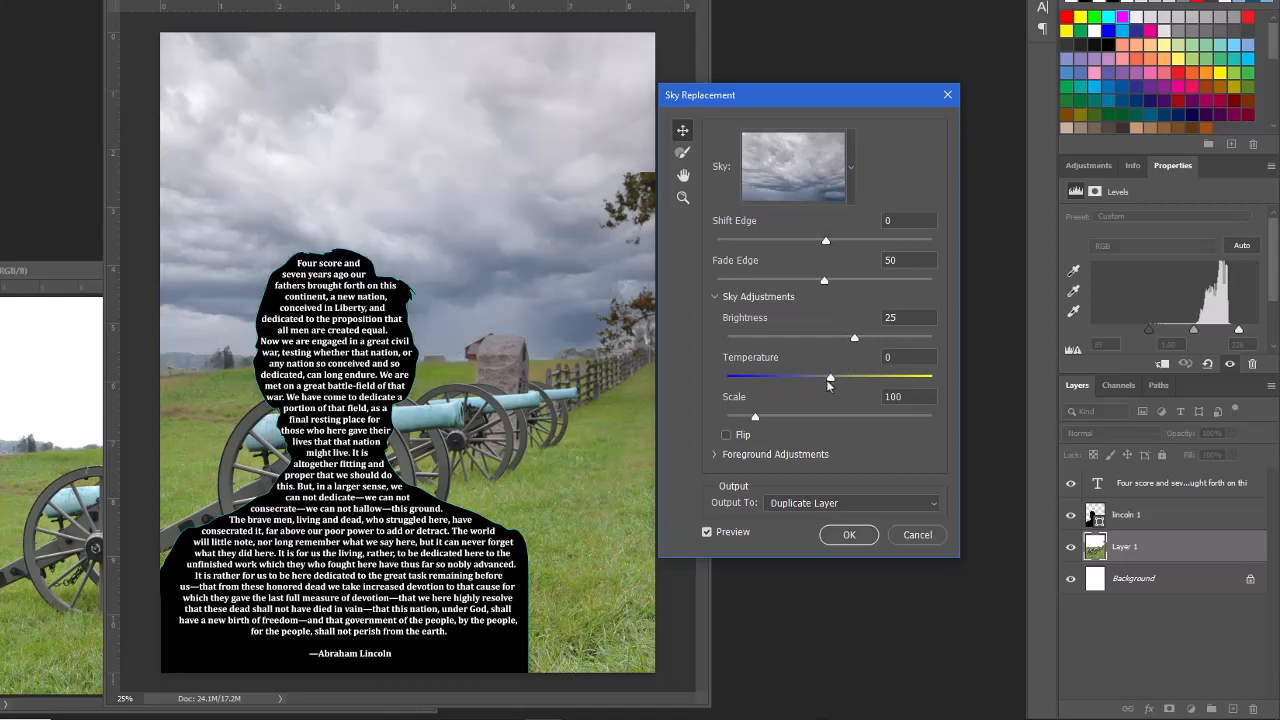
pyautogui.moveTo(829, 380); pyautogui.dragTo(815, 381)
pyautogui.click(849, 535)
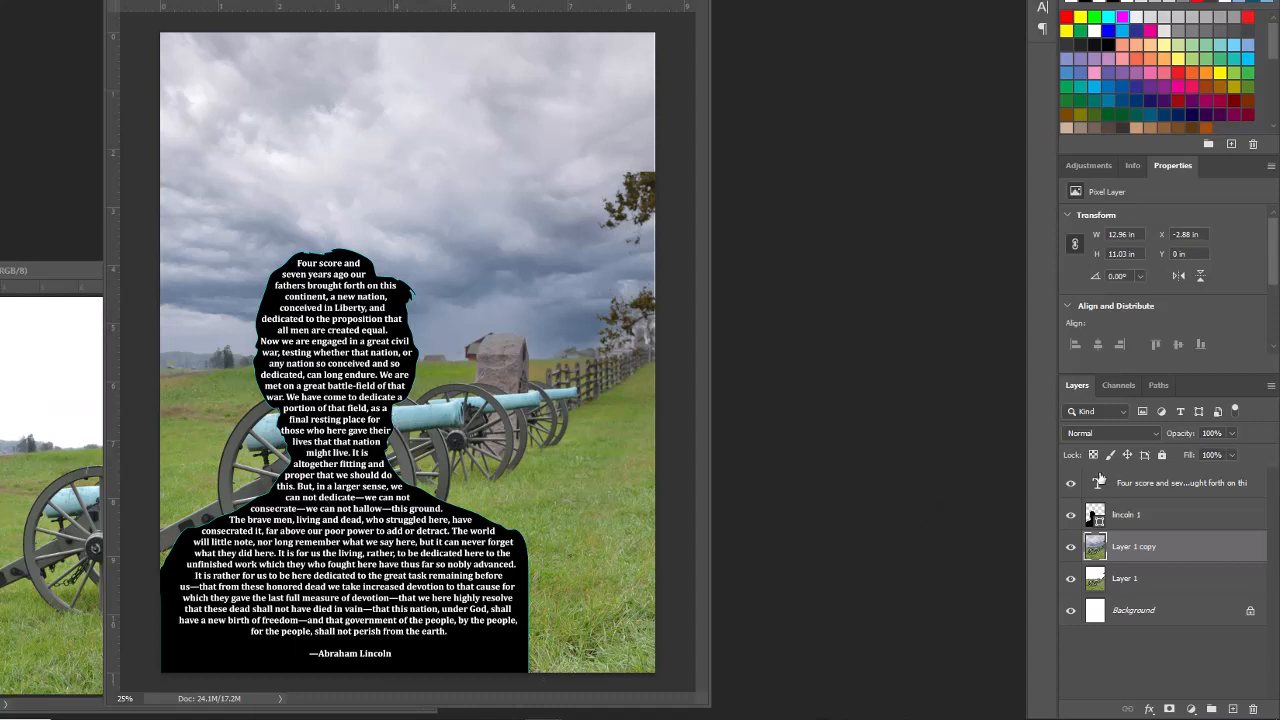
# - Change the stroke colour of the lincoln 1 silhouette shape to black
pyautogui.click(1157, 385)
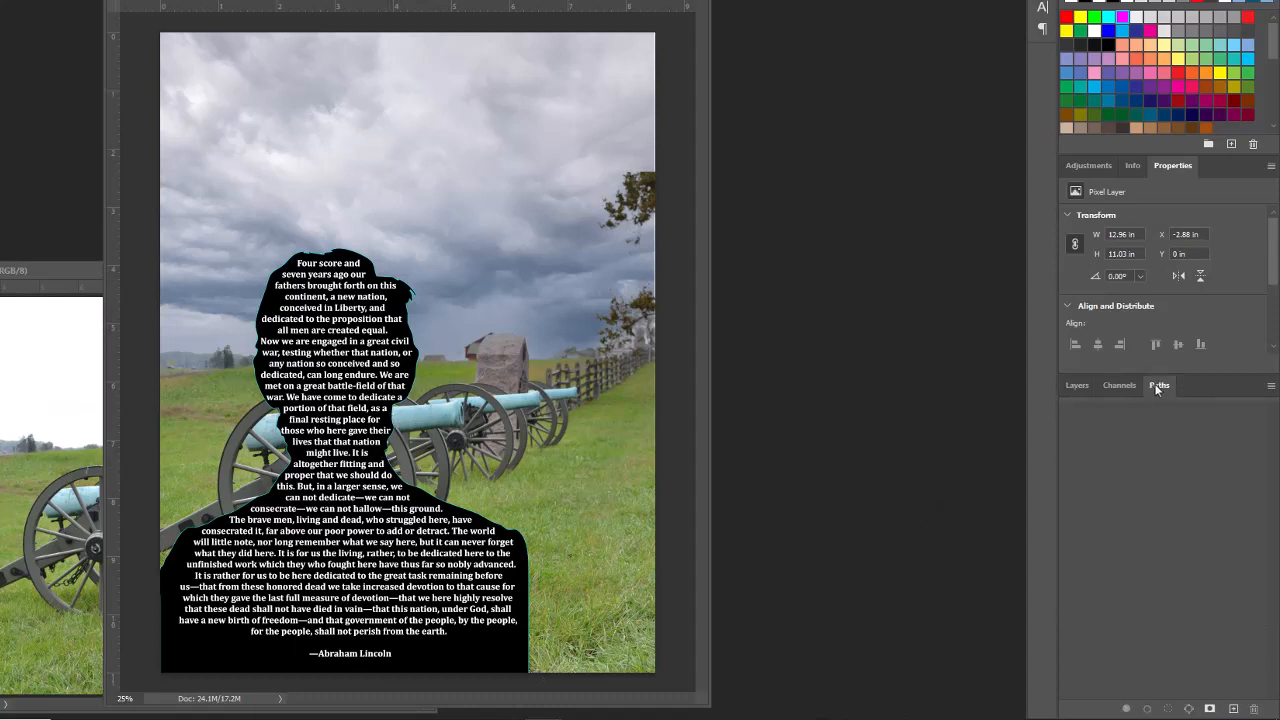
pyautogui.click(1075, 385)
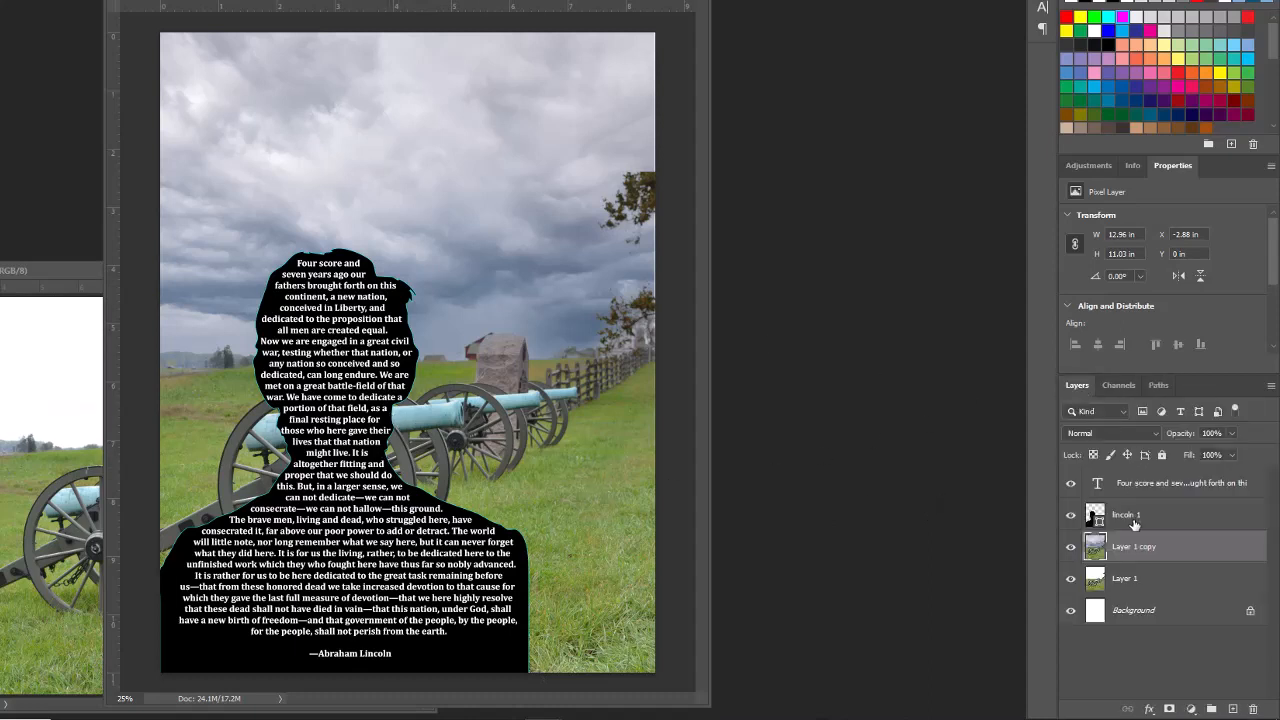
pyautogui.click(1134, 522)
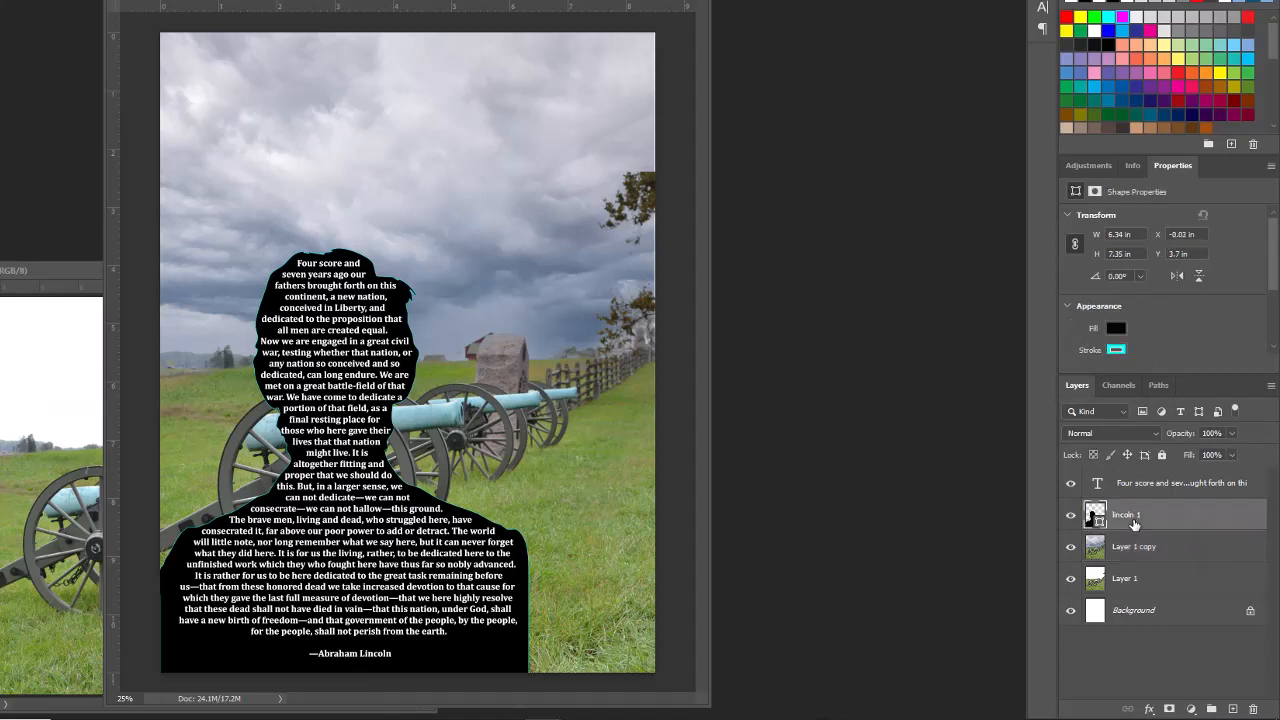
pyautogui.click(1161, 386)
pyautogui.click(1271, 386)
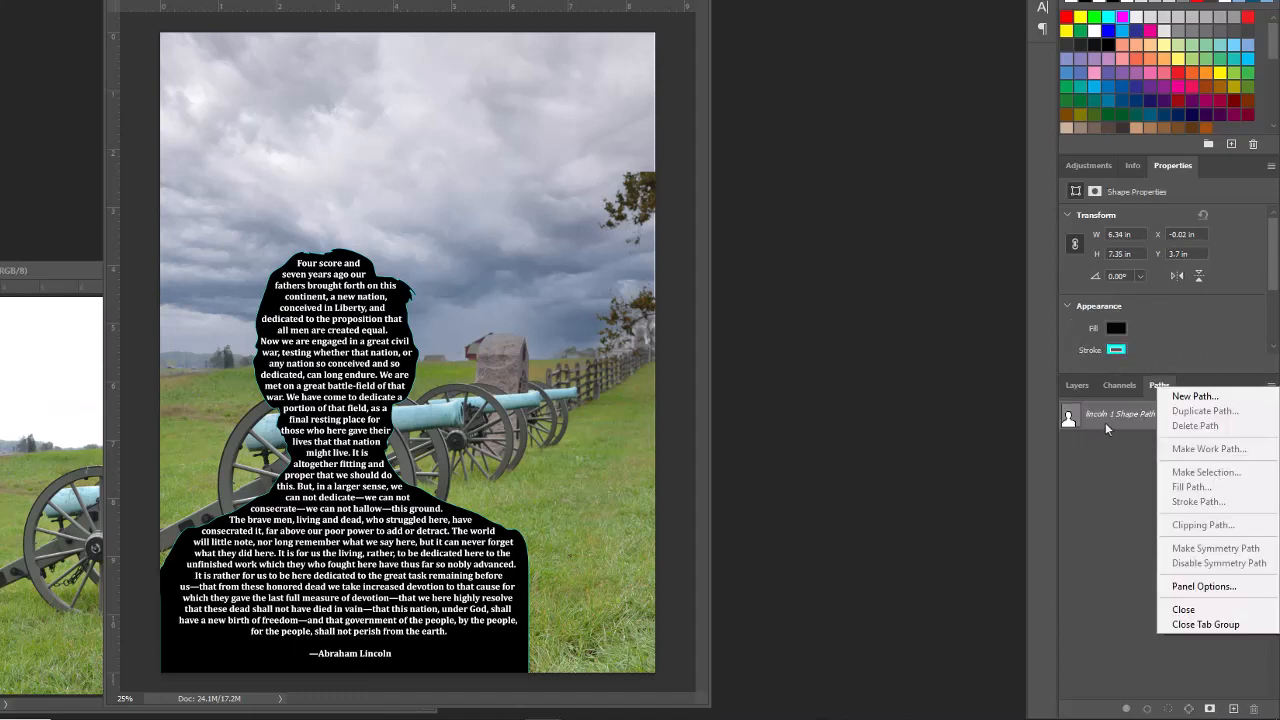
pyautogui.click(1116, 352)
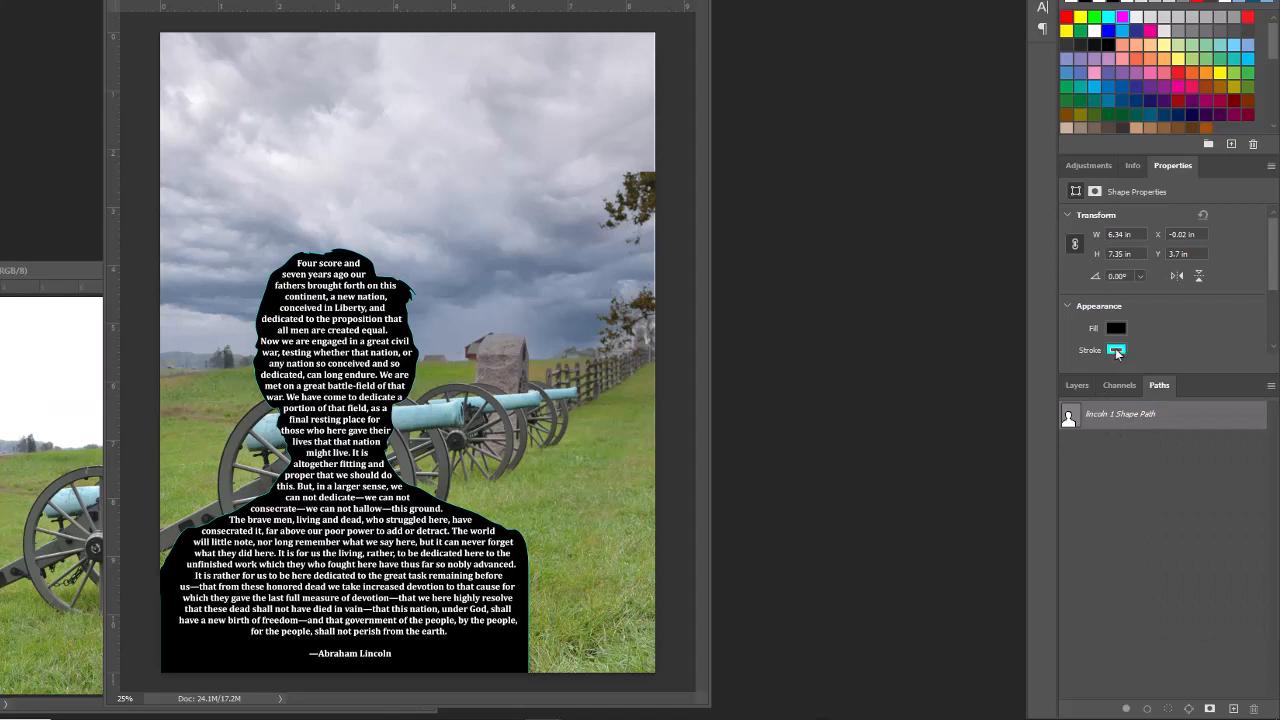
pyautogui.click(1115, 348)
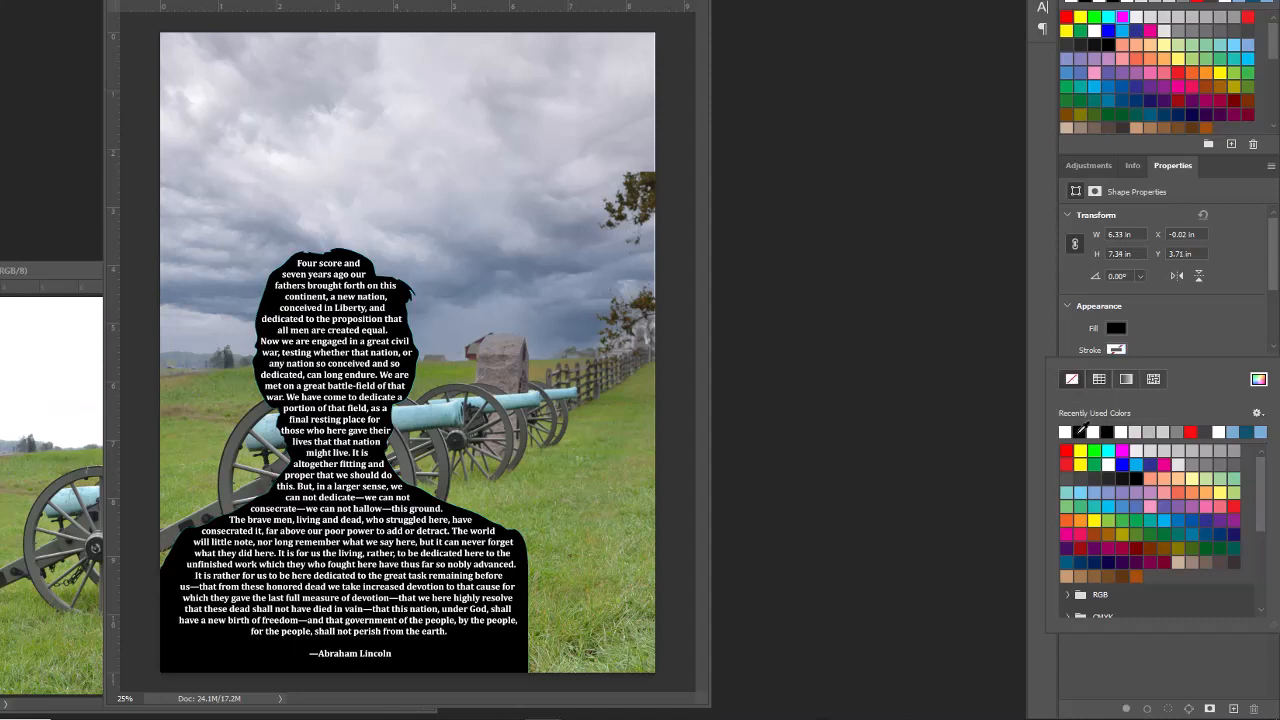
pyautogui.click(1080, 430)
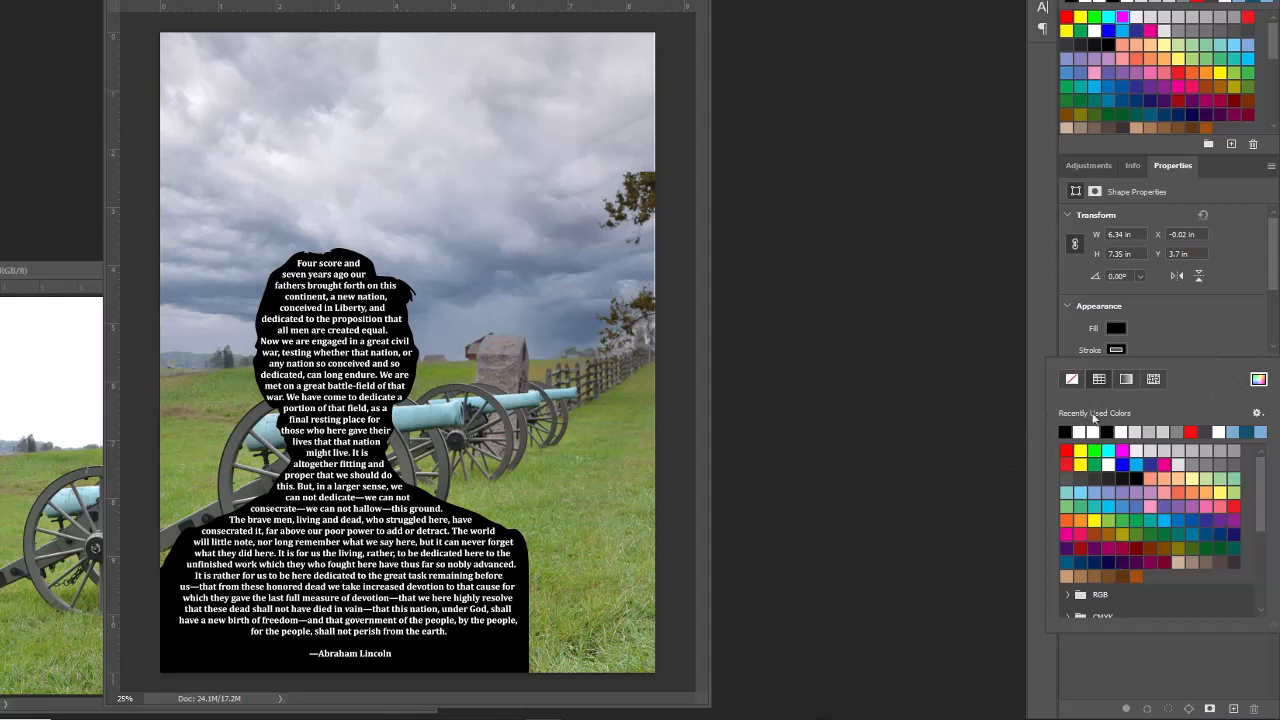
pyautogui.click(1117, 653)
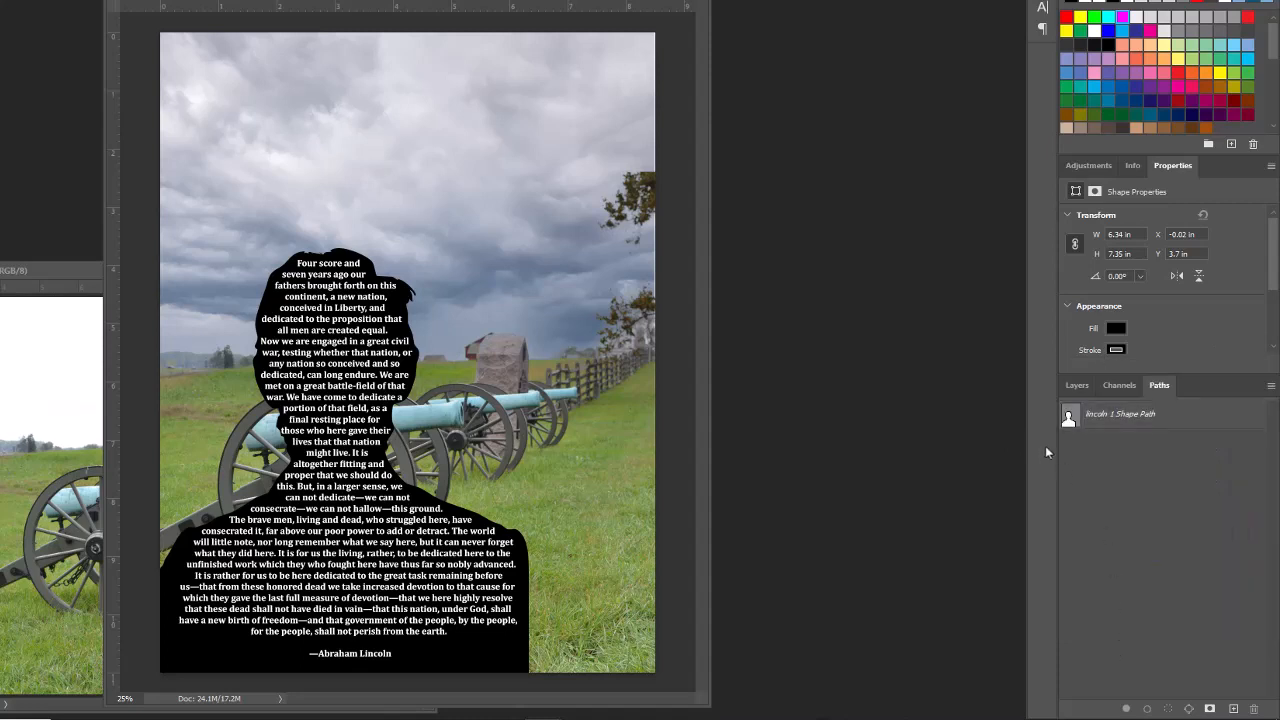
# - Lower the opacity of the lincoln 1 silhouette layer to 33%
pyautogui.click(1077, 386)
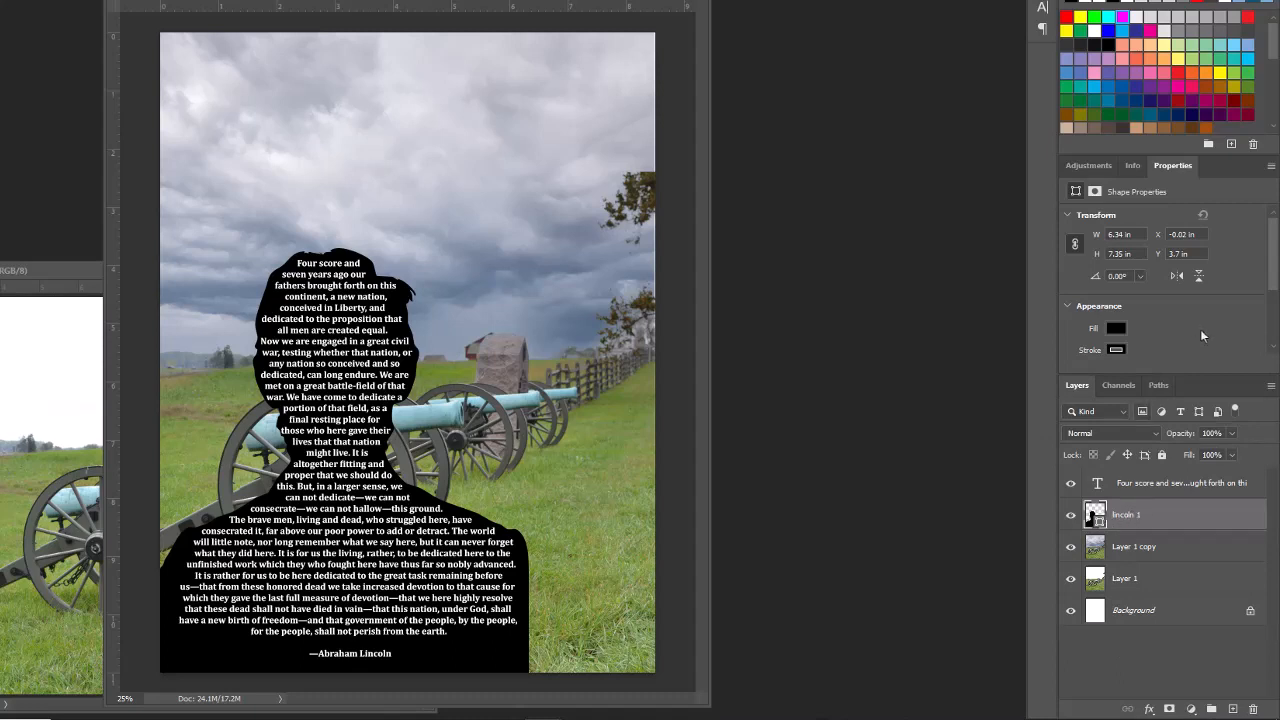
pyautogui.click(1231, 455)
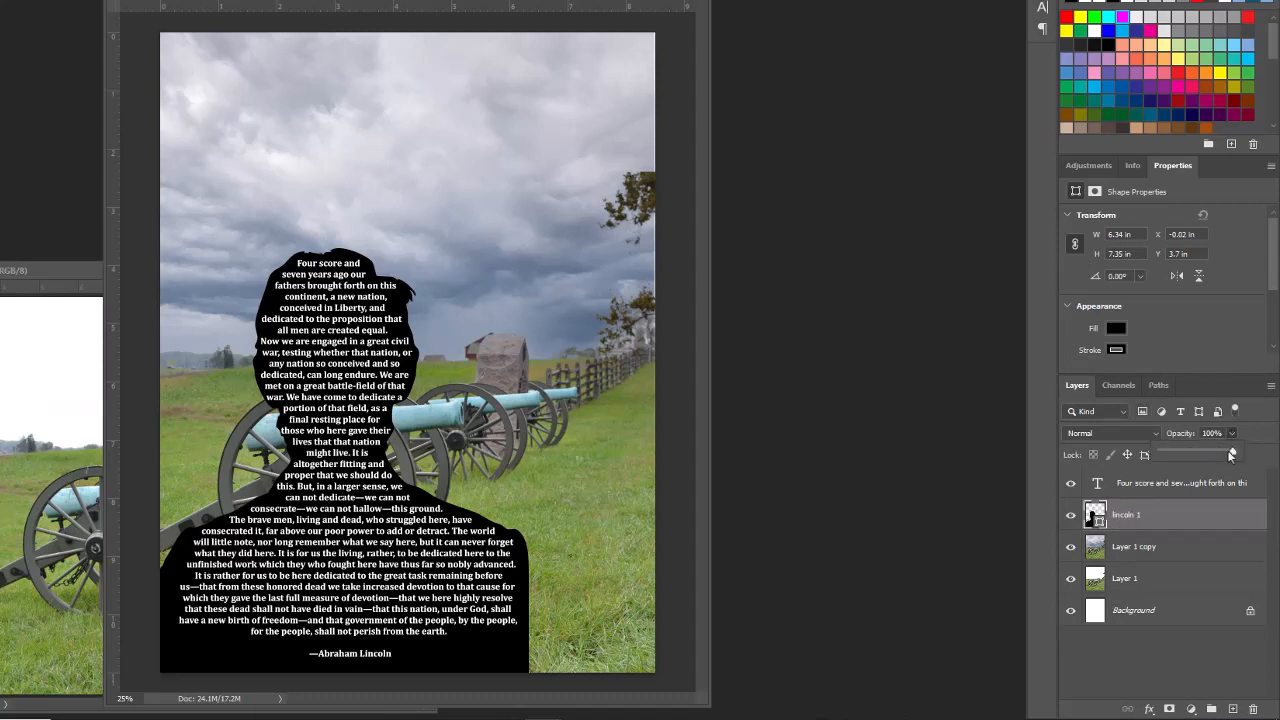
pyautogui.moveTo(1231, 455); pyautogui.dragTo(1185, 457)
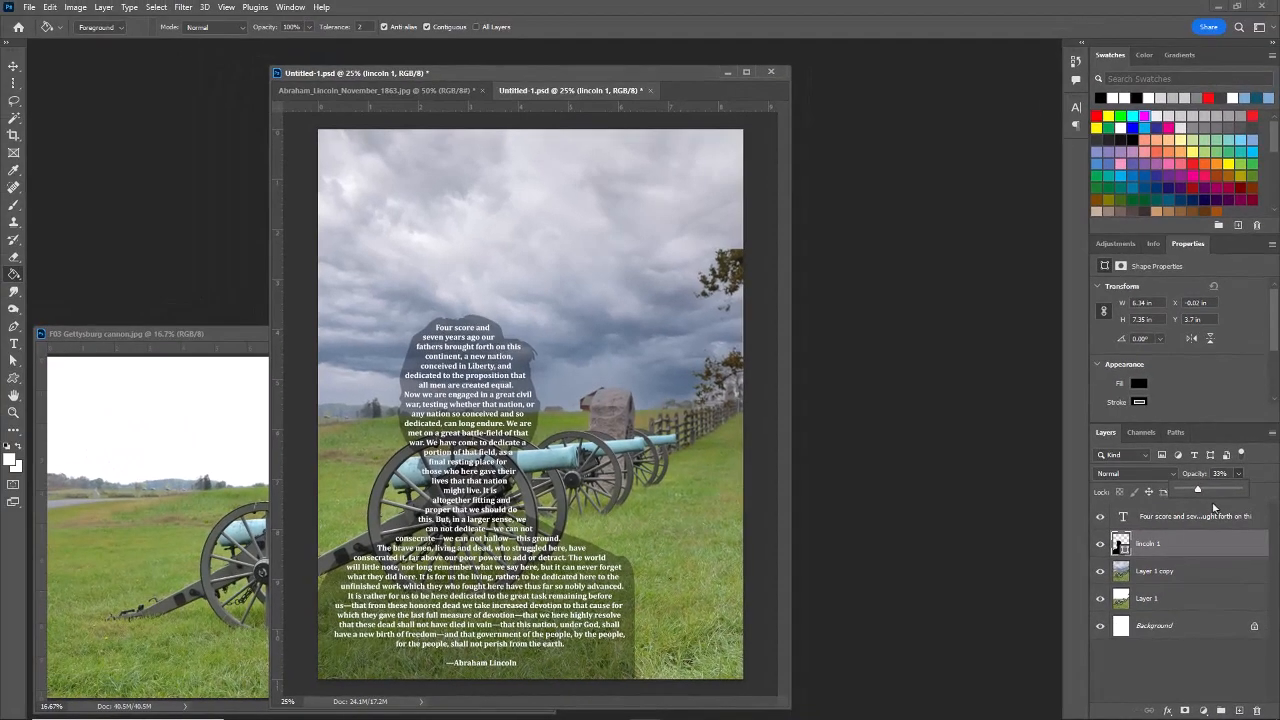
pyautogui.press('v')
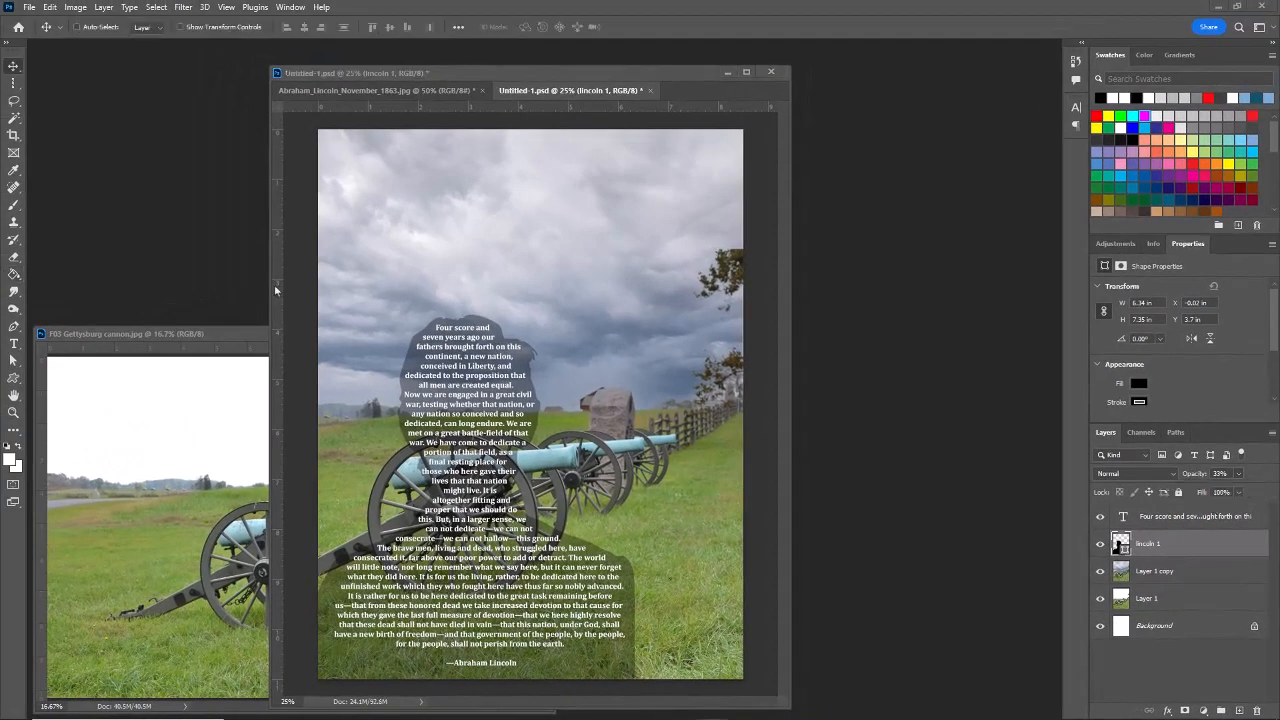
# - Add a centred white 48 pt Cambria Bold title in the sky reading "Welcom to" with "GETTYSBURG" on the second line
pyautogui.click(14, 345)
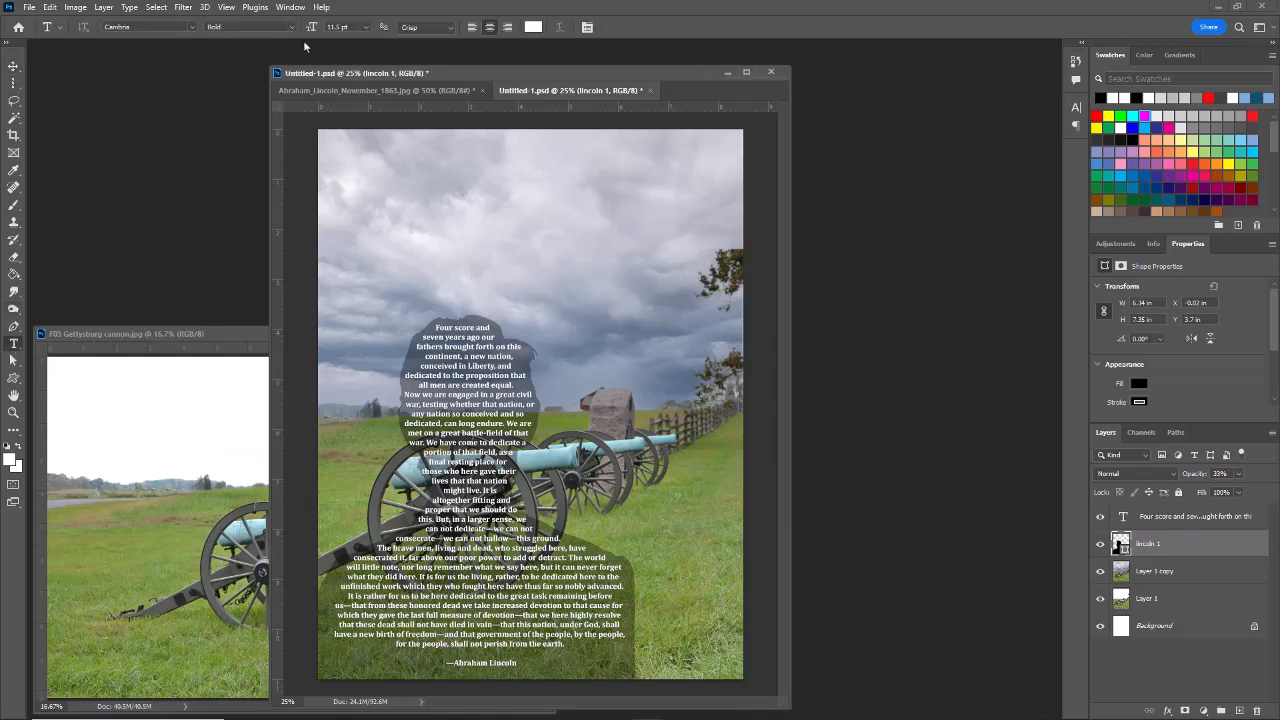
pyautogui.click(366, 28)
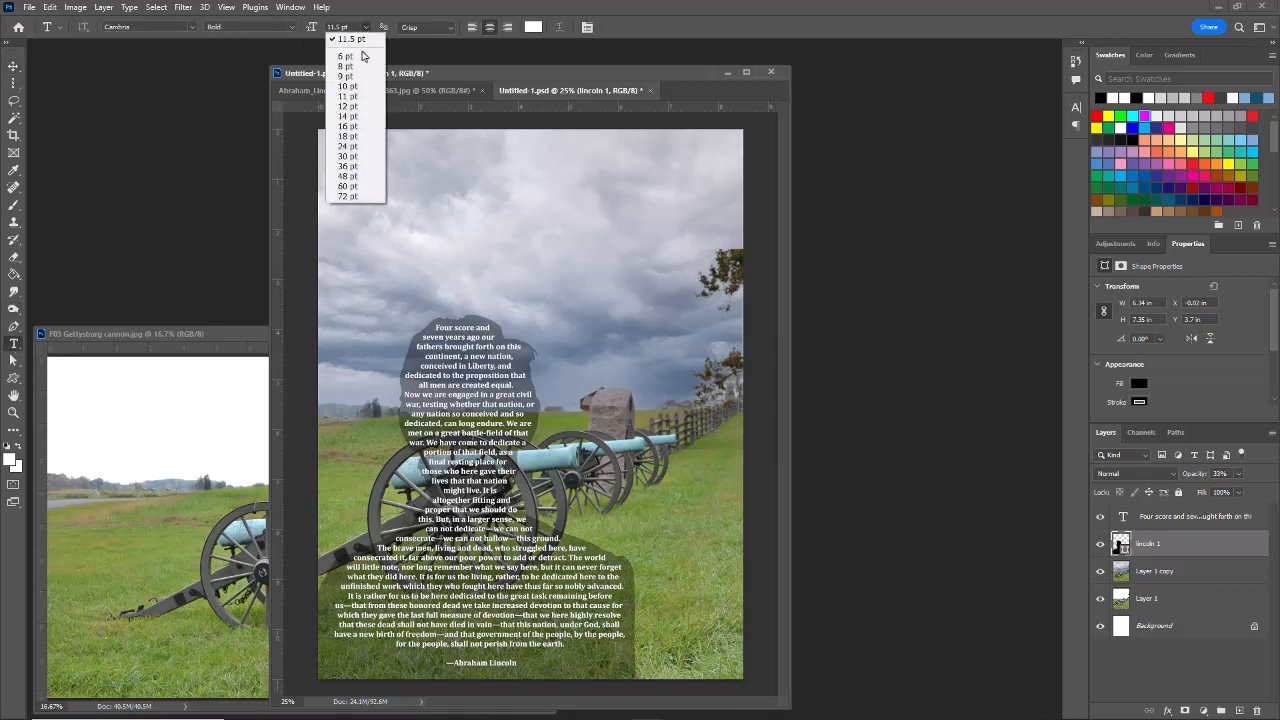
pyautogui.click(350, 177)
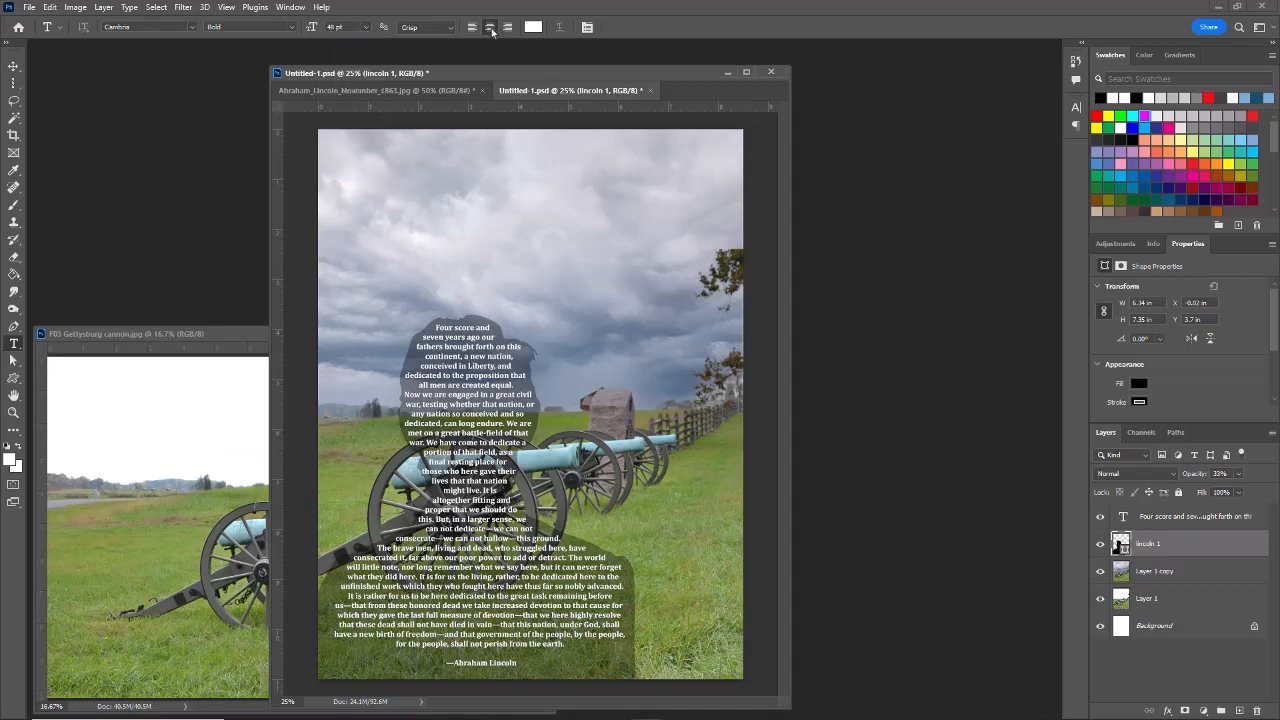
pyautogui.click(505, 210)
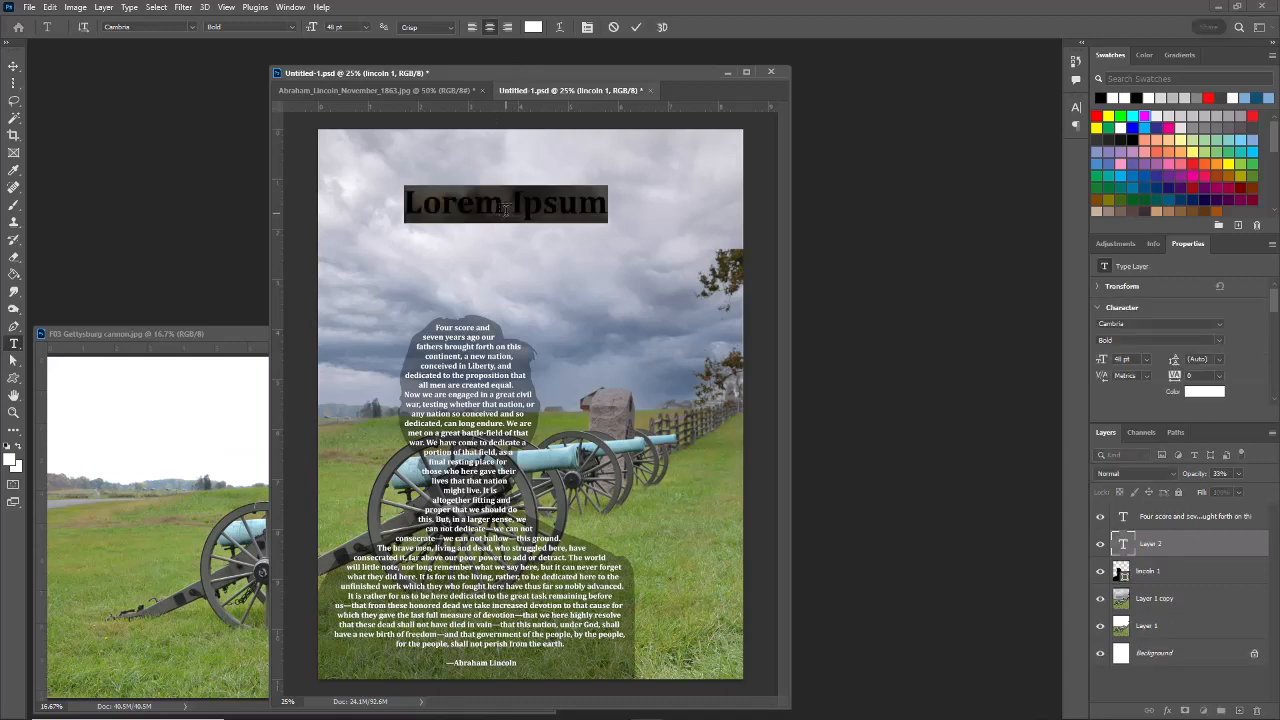
pyautogui.write('Welcome to')
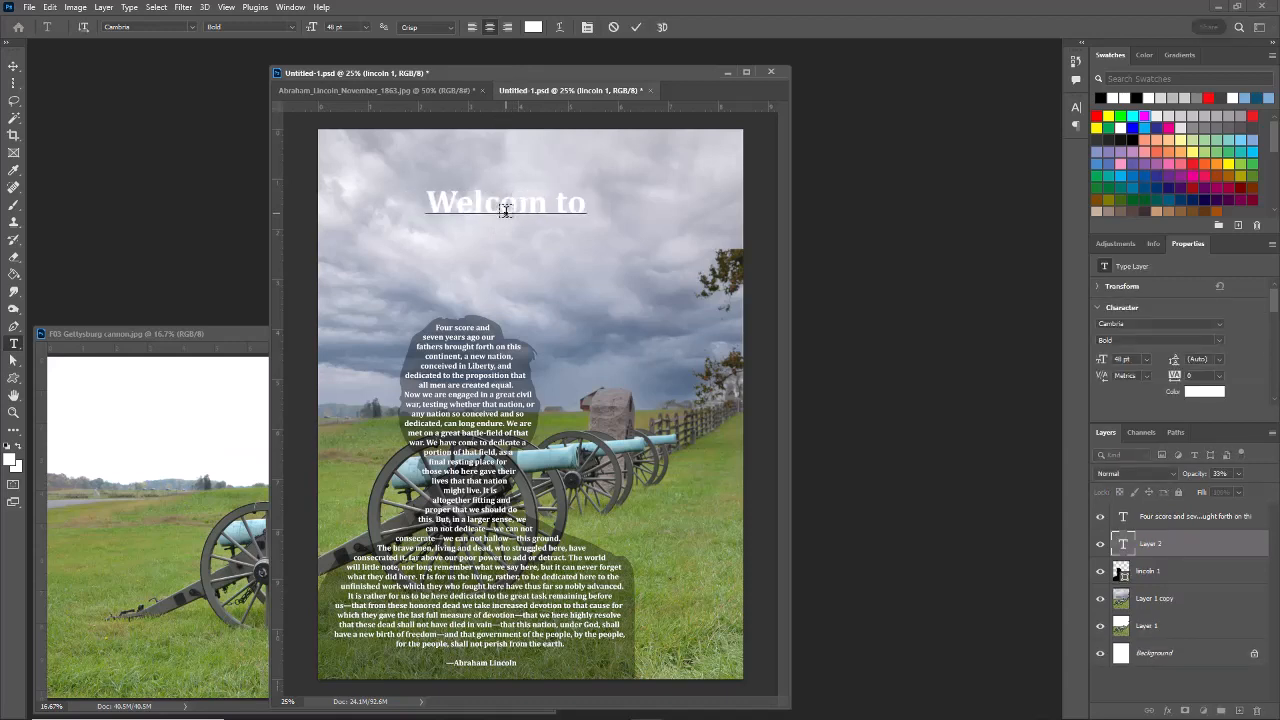
pyautogui.press('Return')
pyautogui.write('GETTYSBURG')
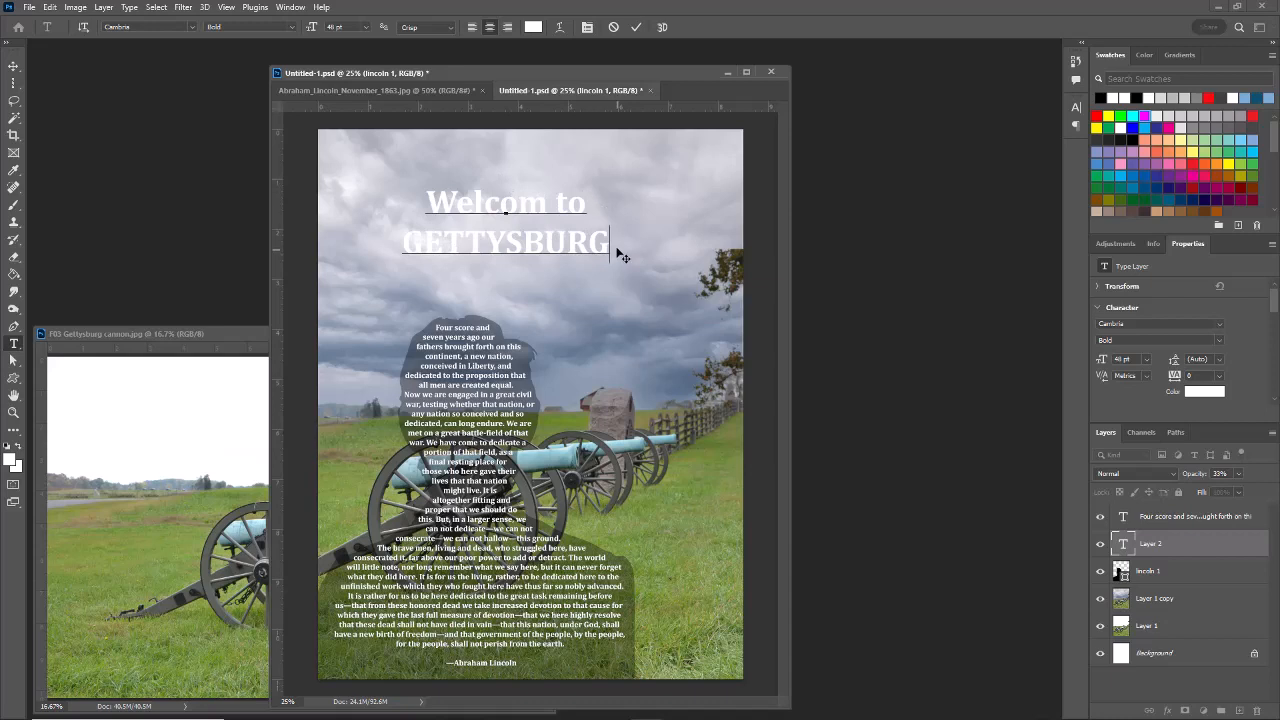
# - Set the font size of the title's "GETTYSBURG" line to 80 pt
pyautogui.moveTo(610, 245); pyautogui.dragTo(391, 256)
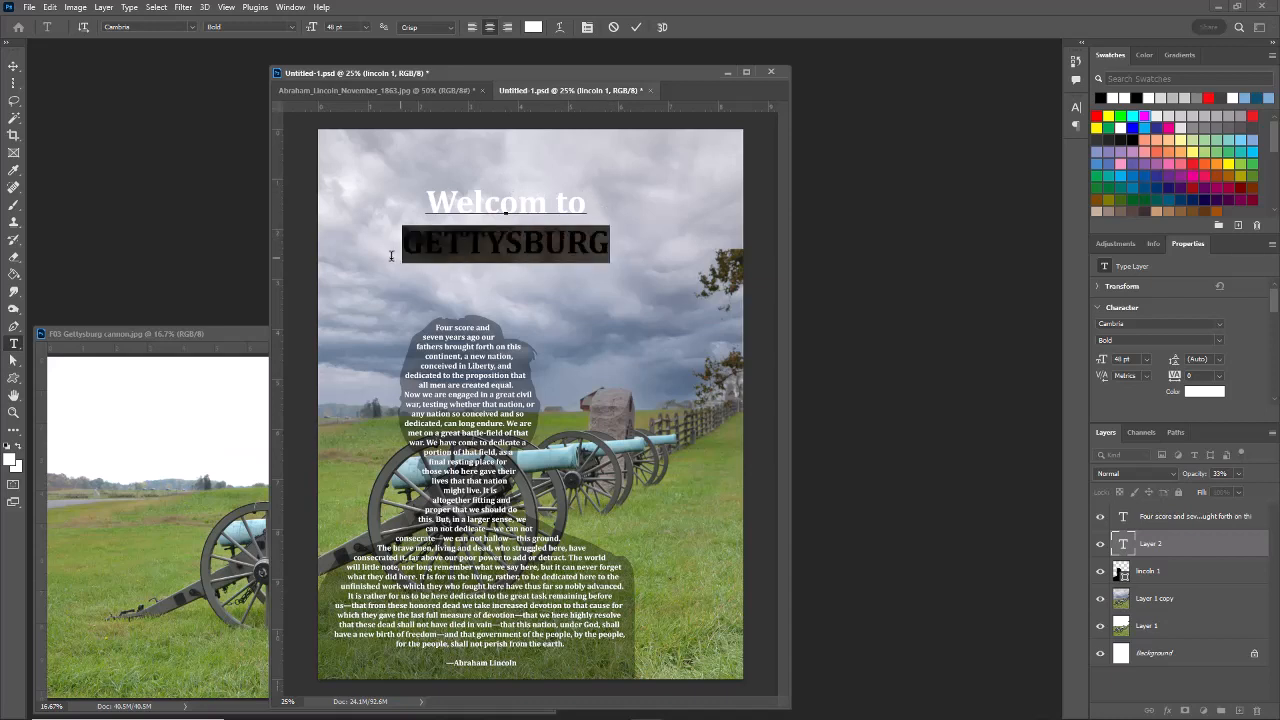
pyautogui.click(366, 30)
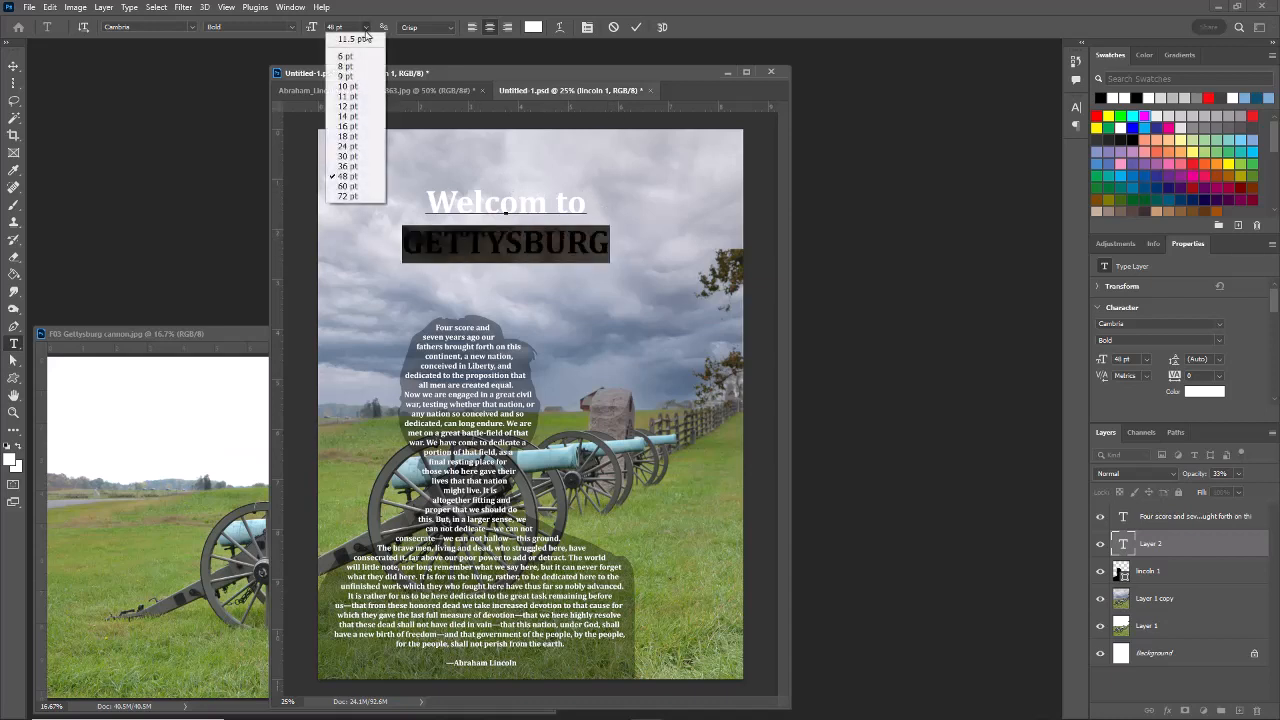
pyautogui.click(366, 197)
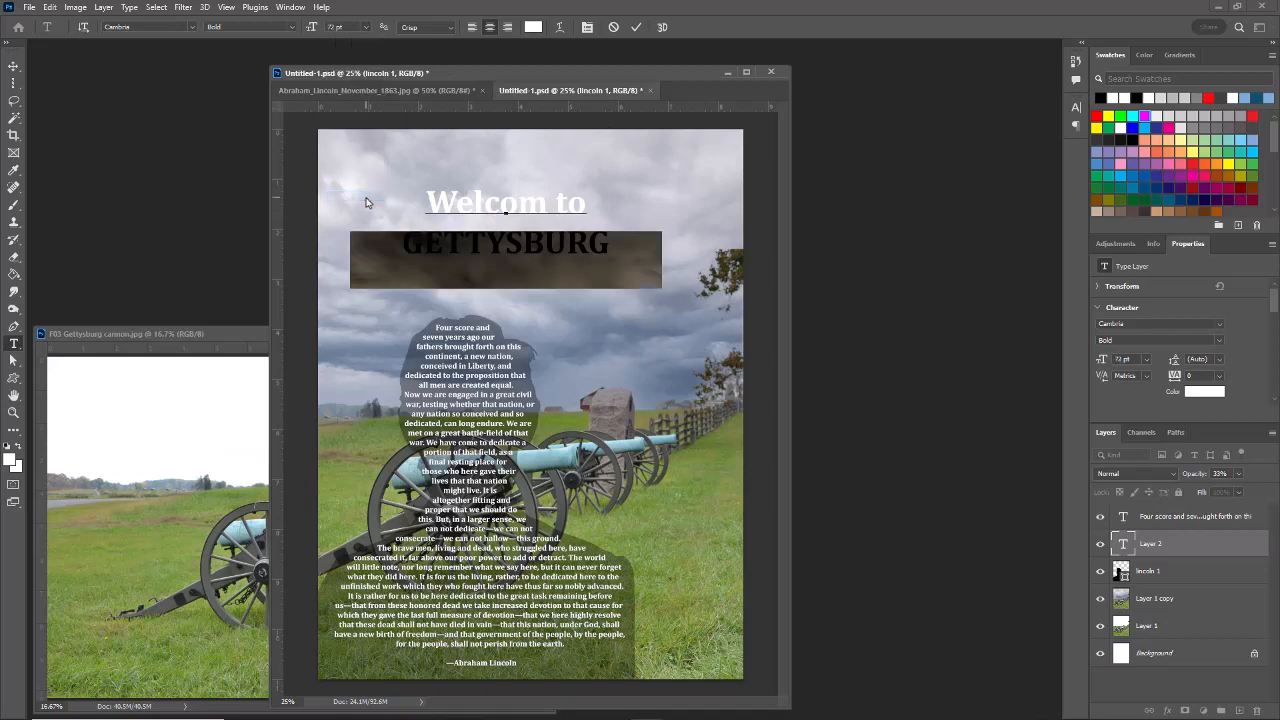
pyautogui.click(334, 28)
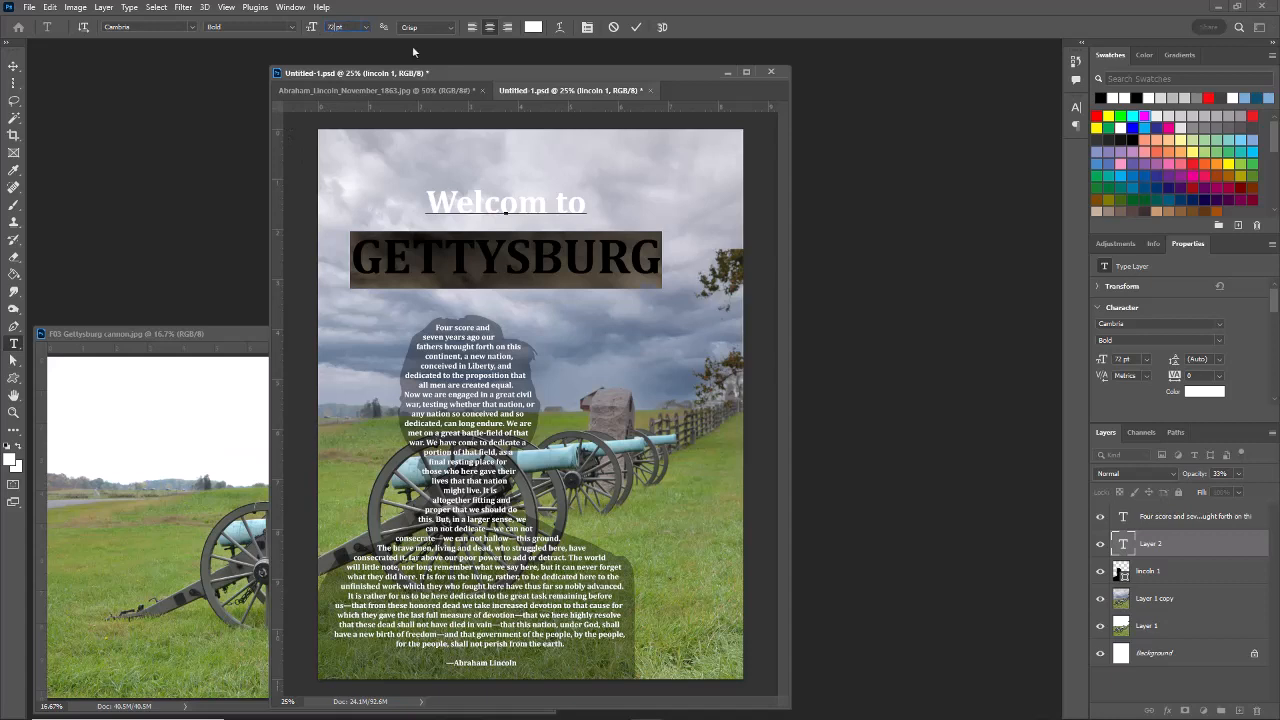
pyautogui.press('BackSpace')
pyautogui.press('BackSpace')
pyautogui.write('8')
pyautogui.write('4')
pyautogui.press('Return')
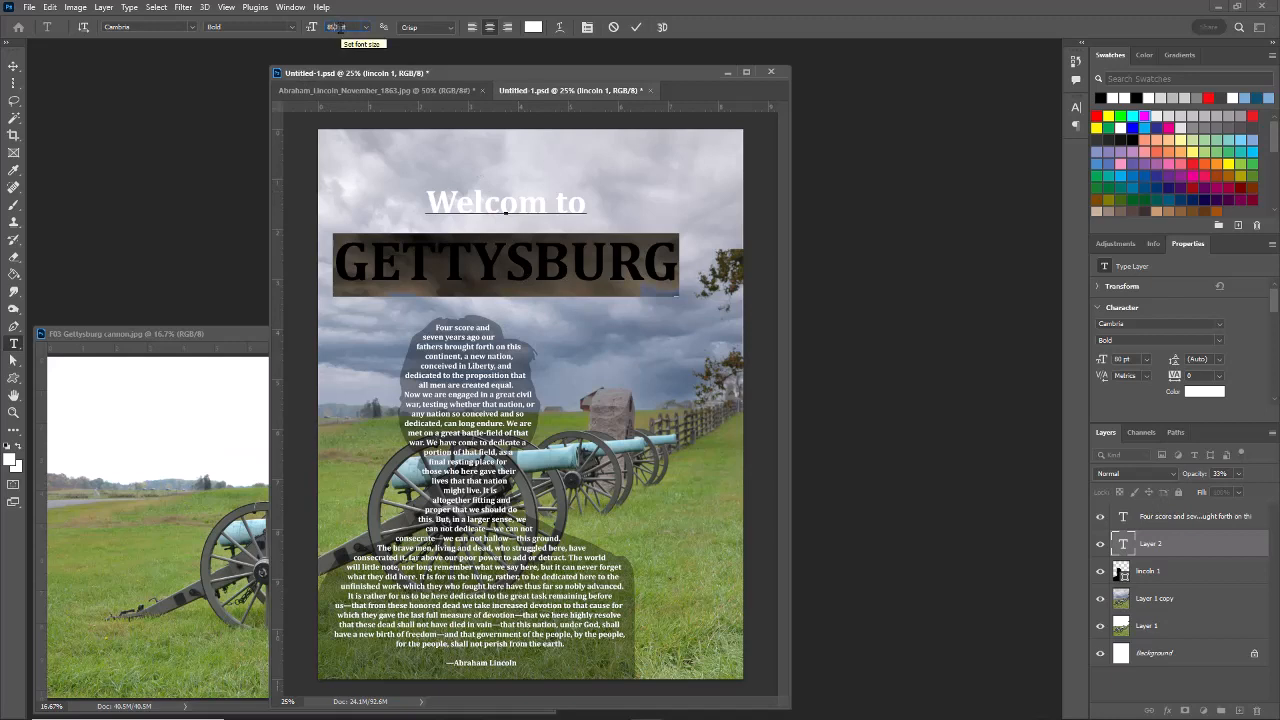
# - Tighten the tracking of the title's "GETTYSBURG" line to -50
pyautogui.press('Delete')
pyautogui.click(1076, 105)
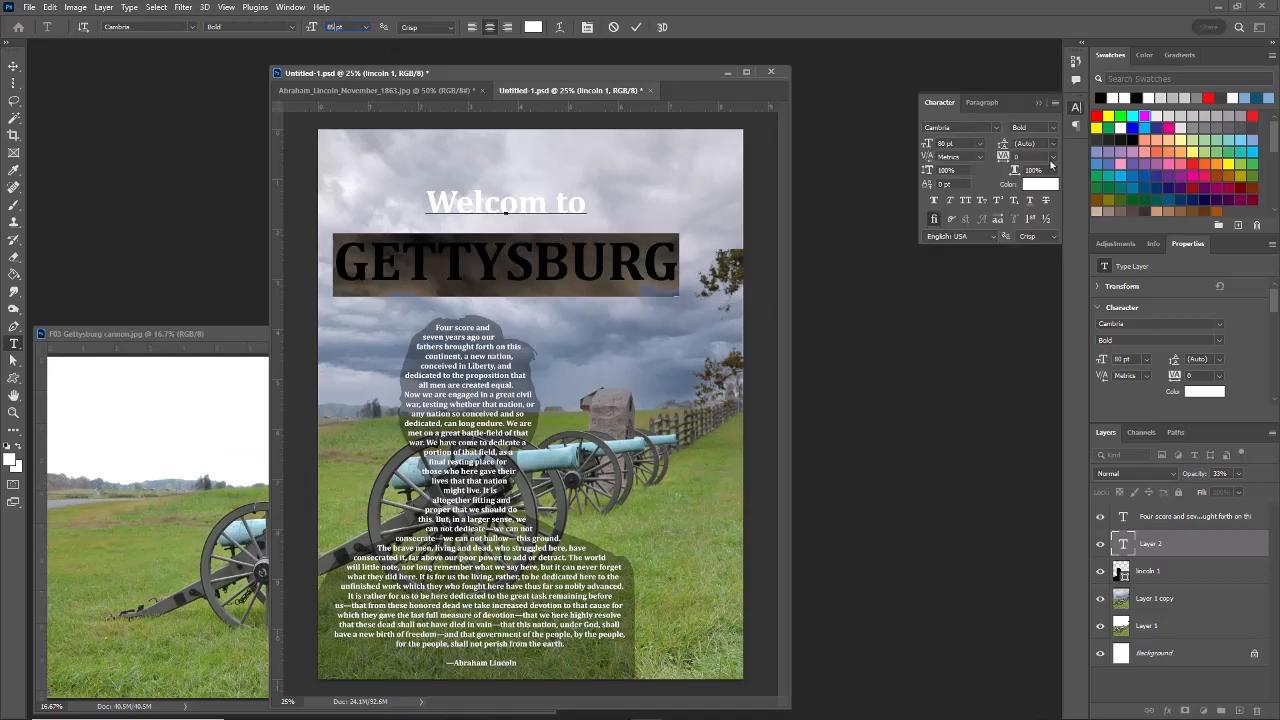
pyautogui.click(1055, 157)
pyautogui.click(1035, 203)
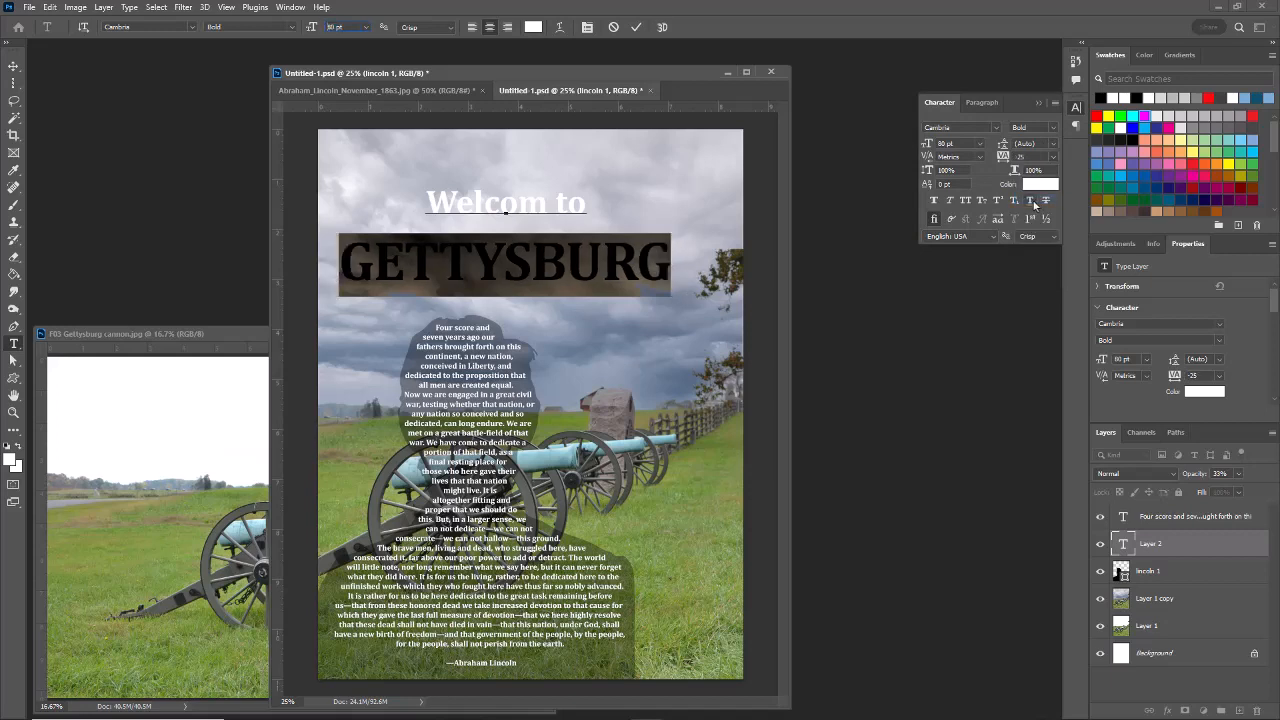
pyautogui.click(1055, 157)
pyautogui.click(1033, 190)
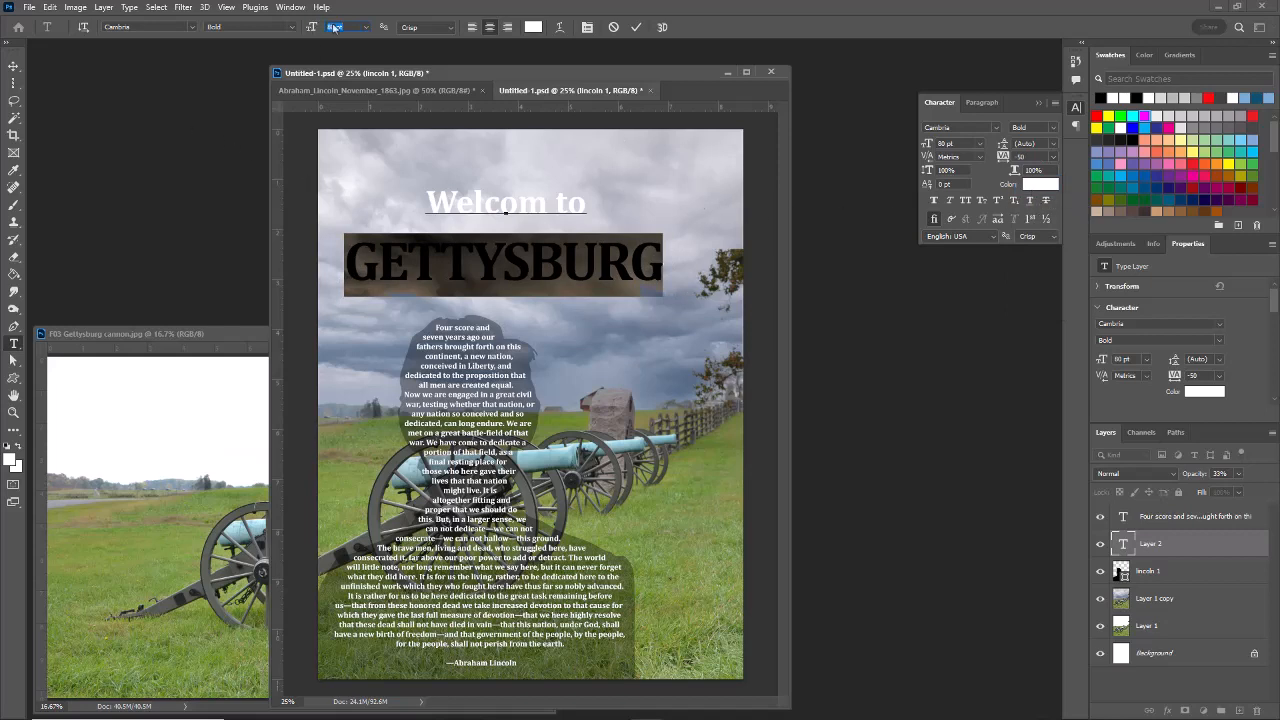
# - Set the font size of the title's "GETTYSBURG" line to 90 pt
pyautogui.click(334, 27)
pyautogui.moveTo(334, 28); pyautogui.dragTo(310, 32)
pyautogui.write('90')
pyautogui.press('Return')
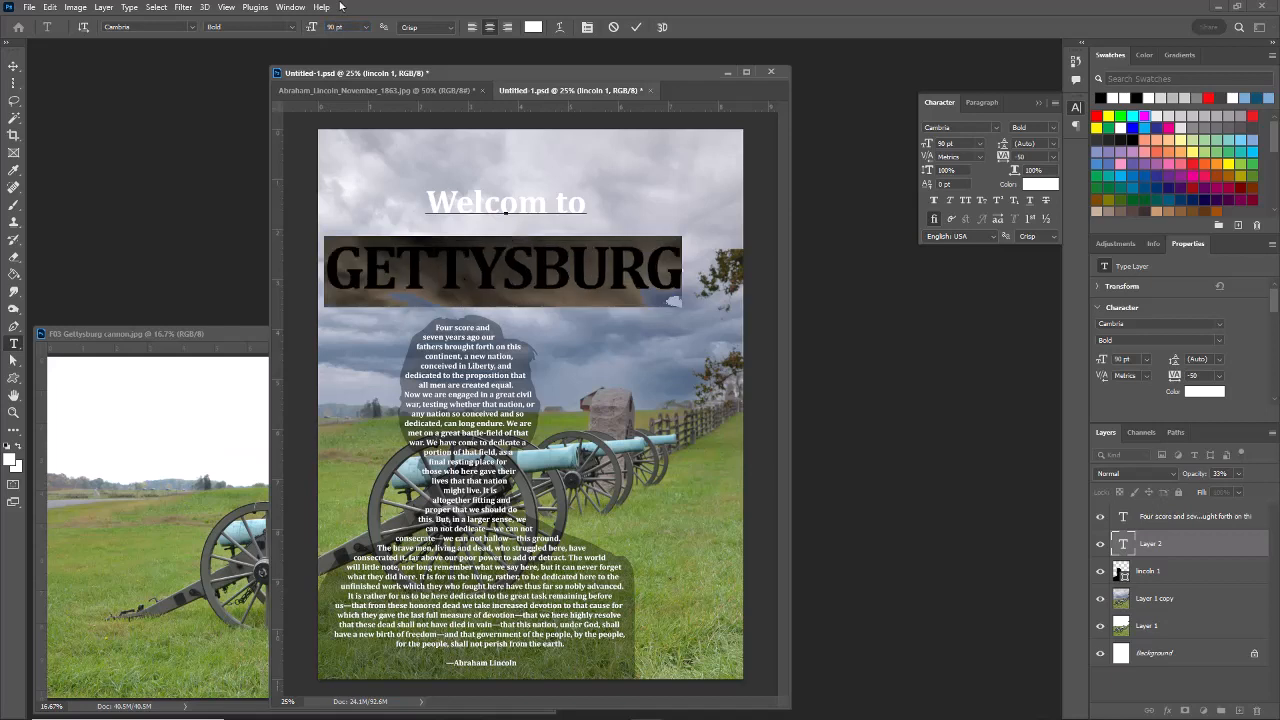
# - Correct the title's first line to read "Welcome to" and set that line's tracking to -25
pyautogui.click(546, 202)
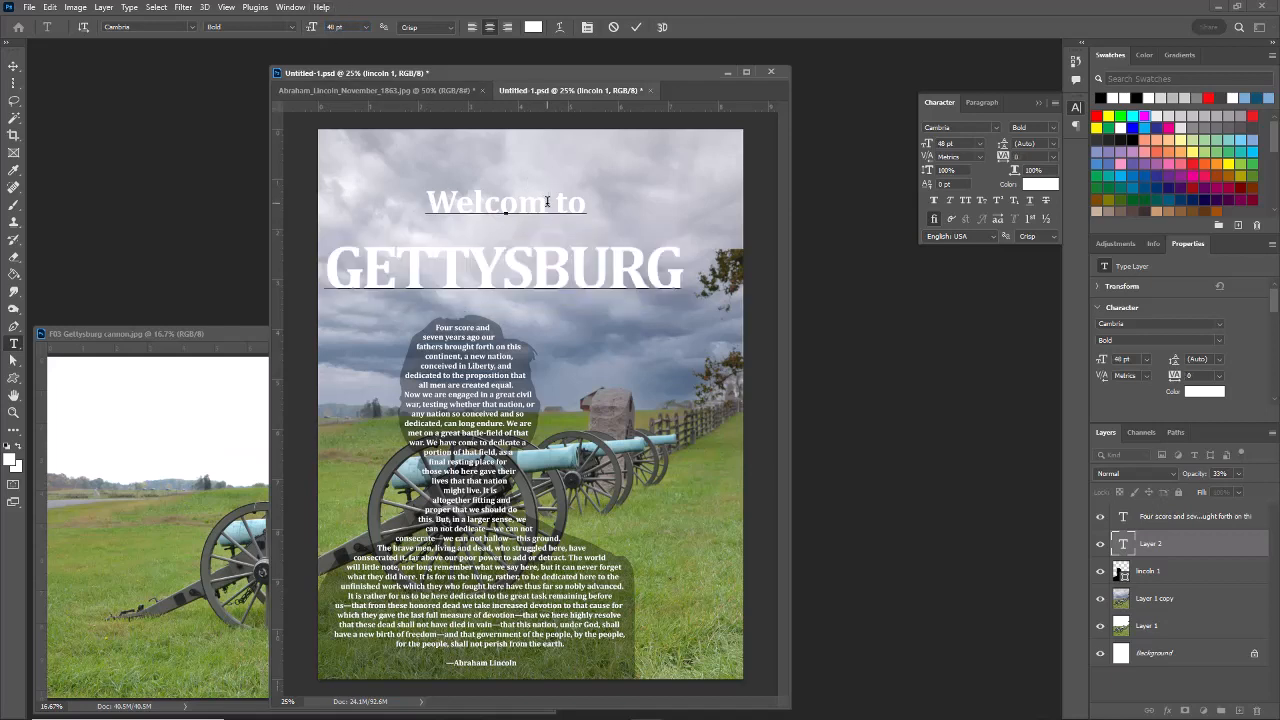
pyautogui.write('e')
pyautogui.moveTo(416, 202); pyautogui.dragTo(633, 190)
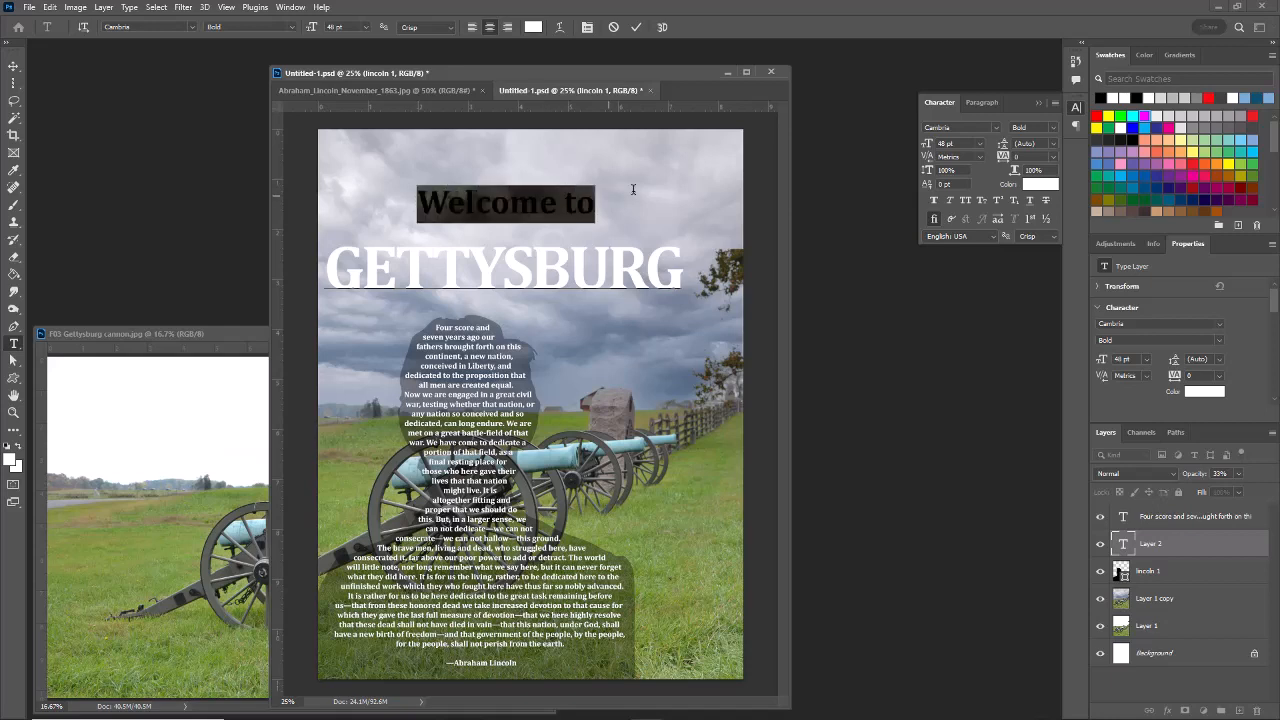
pyautogui.click(1053, 156)
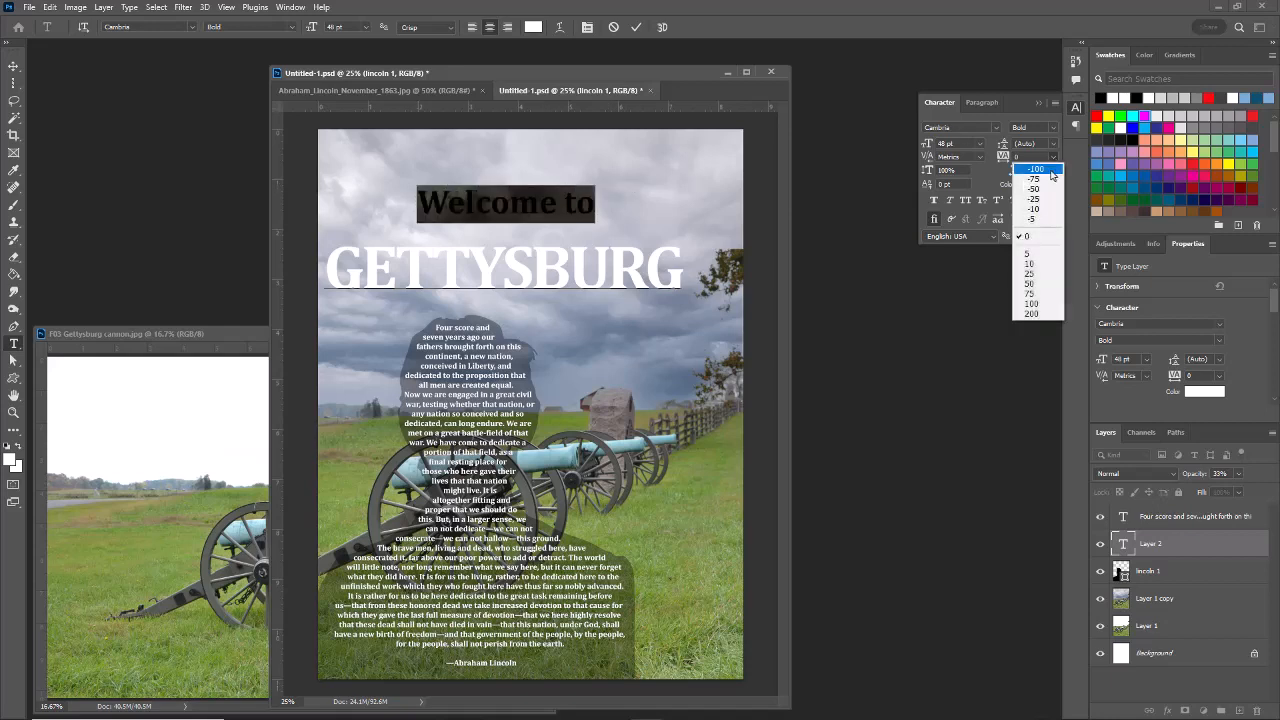
pyautogui.click(1037, 208)
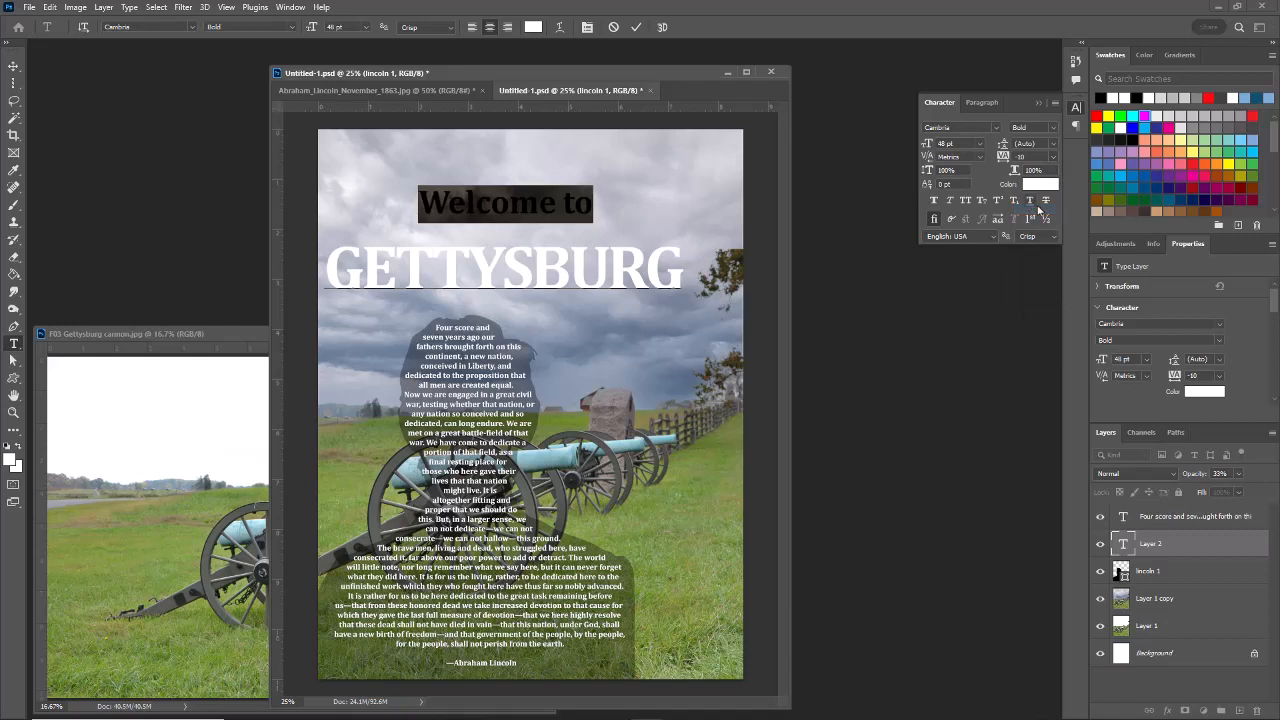
pyautogui.click(1053, 156)
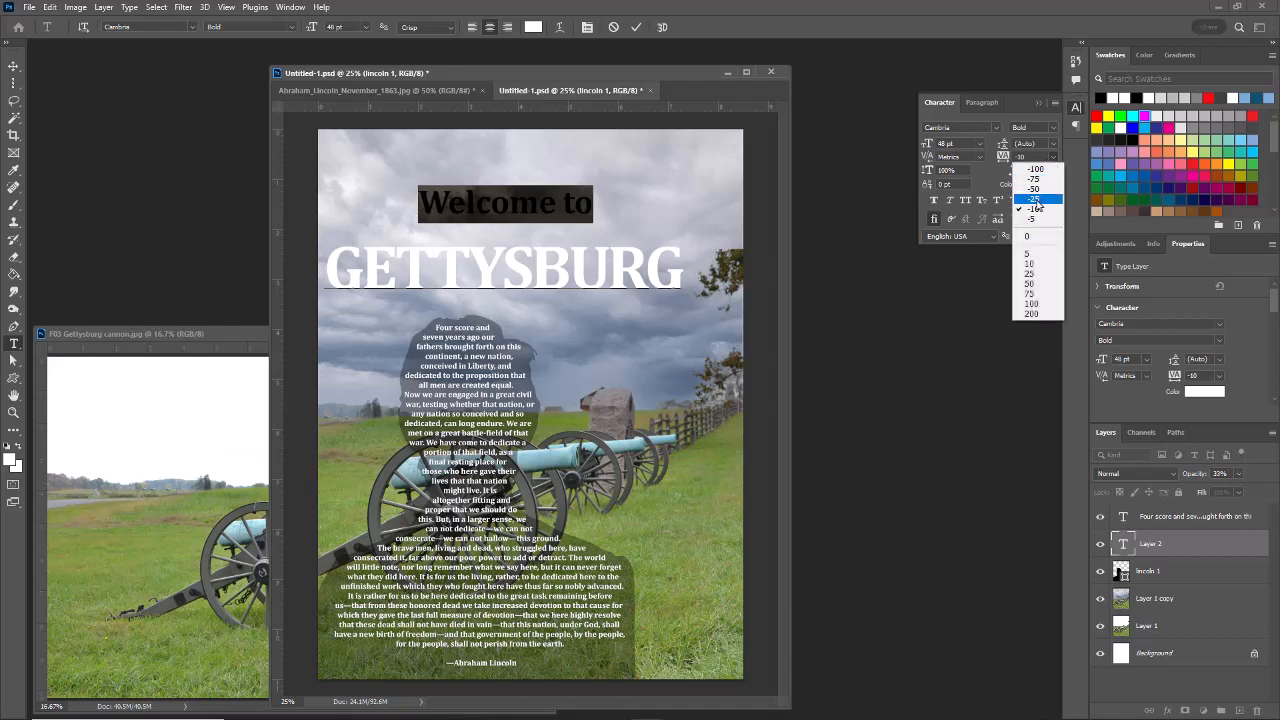
pyautogui.click(1037, 197)
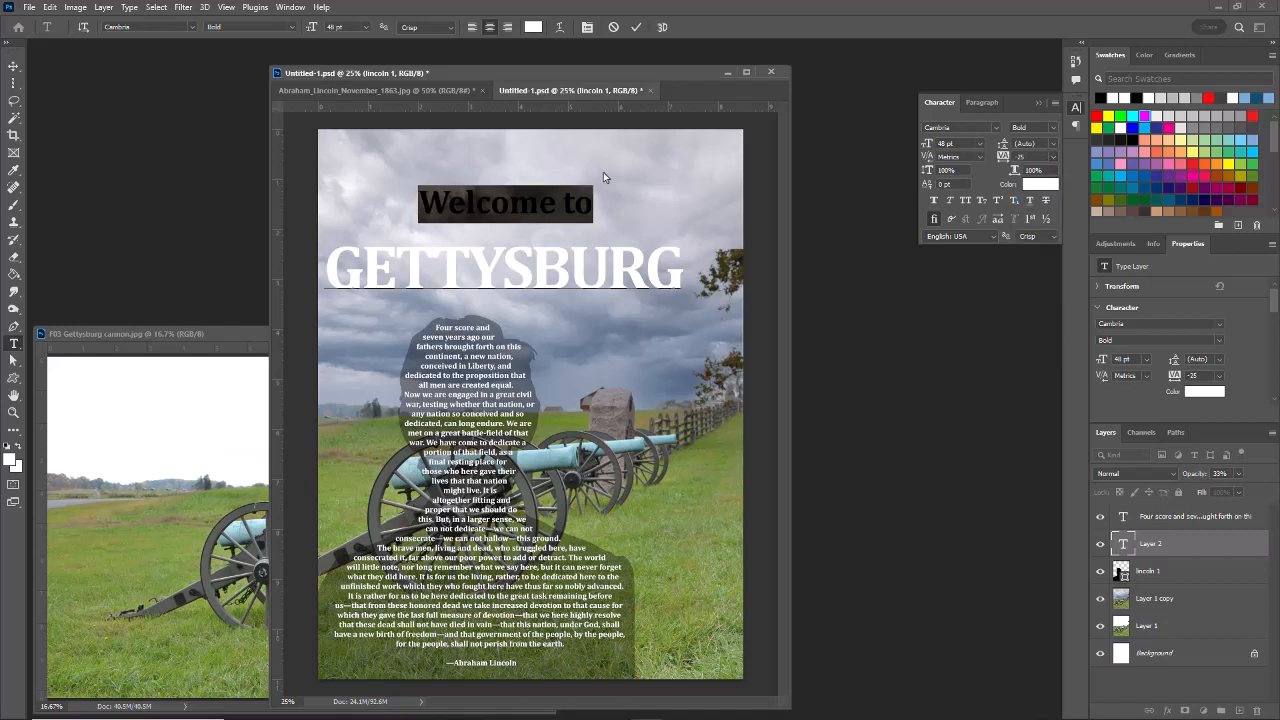
# - Set the leading of the whole title to 76 pt and move the title slightly up and to the right in the sky
pyautogui.click(466, 206)
pyautogui.hotkey('ctrl', 'a')
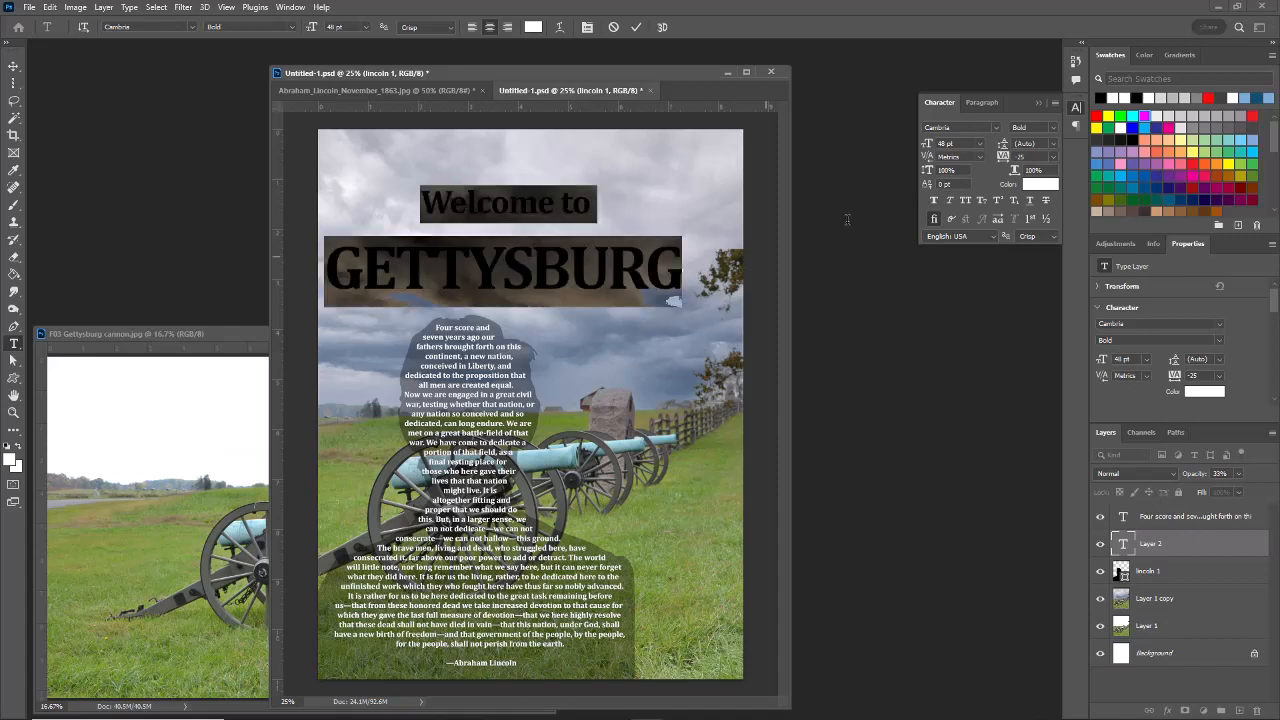
pyautogui.click(1053, 143)
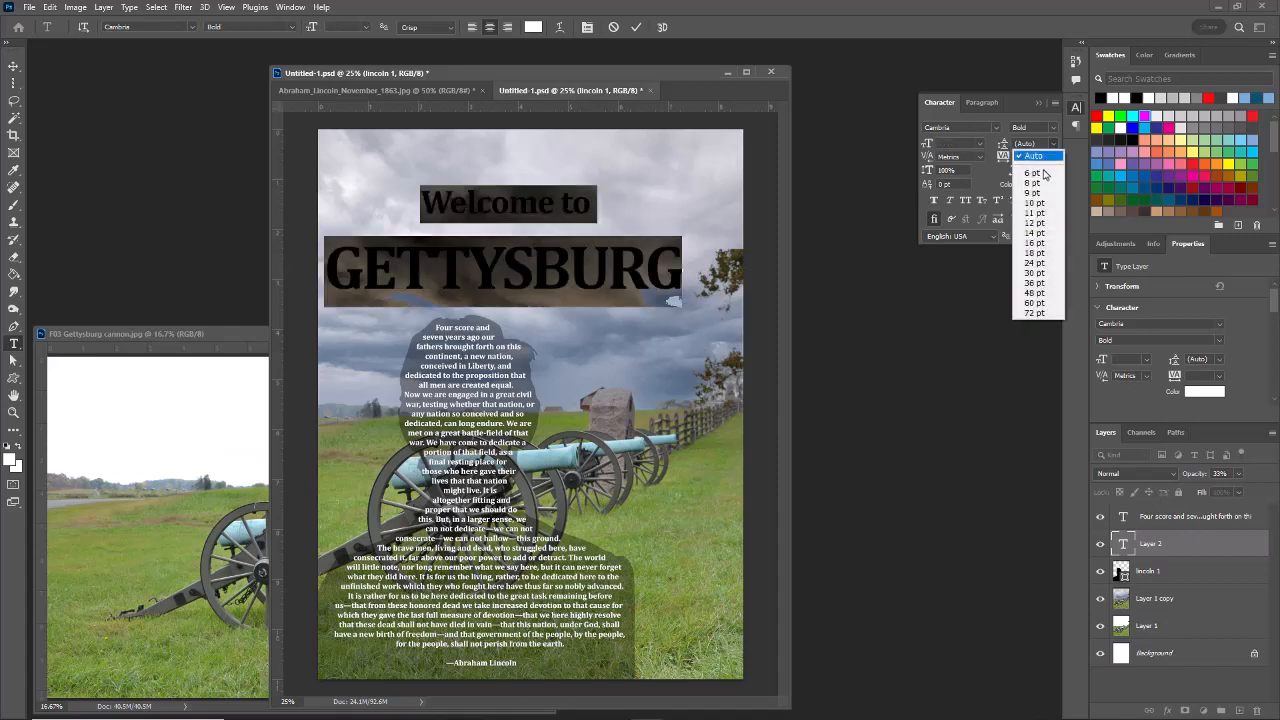
pyautogui.click(1046, 311)
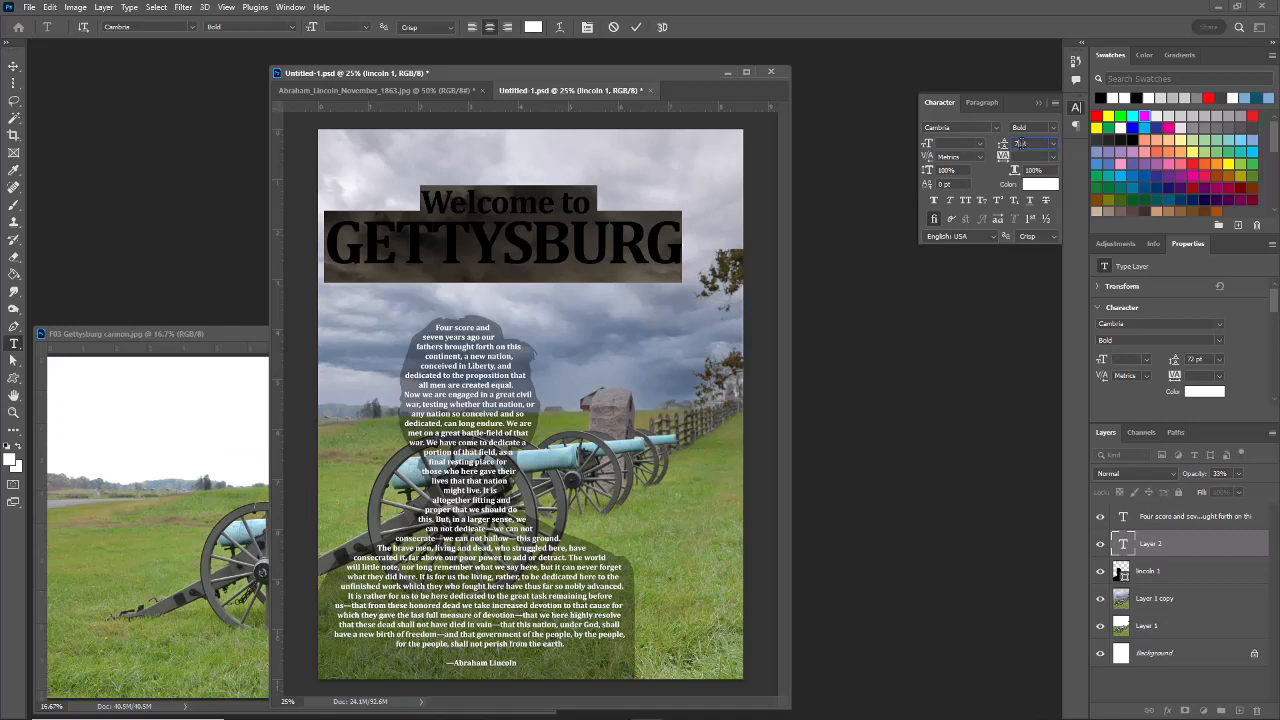
pyautogui.write('76')
pyautogui.press('Return')
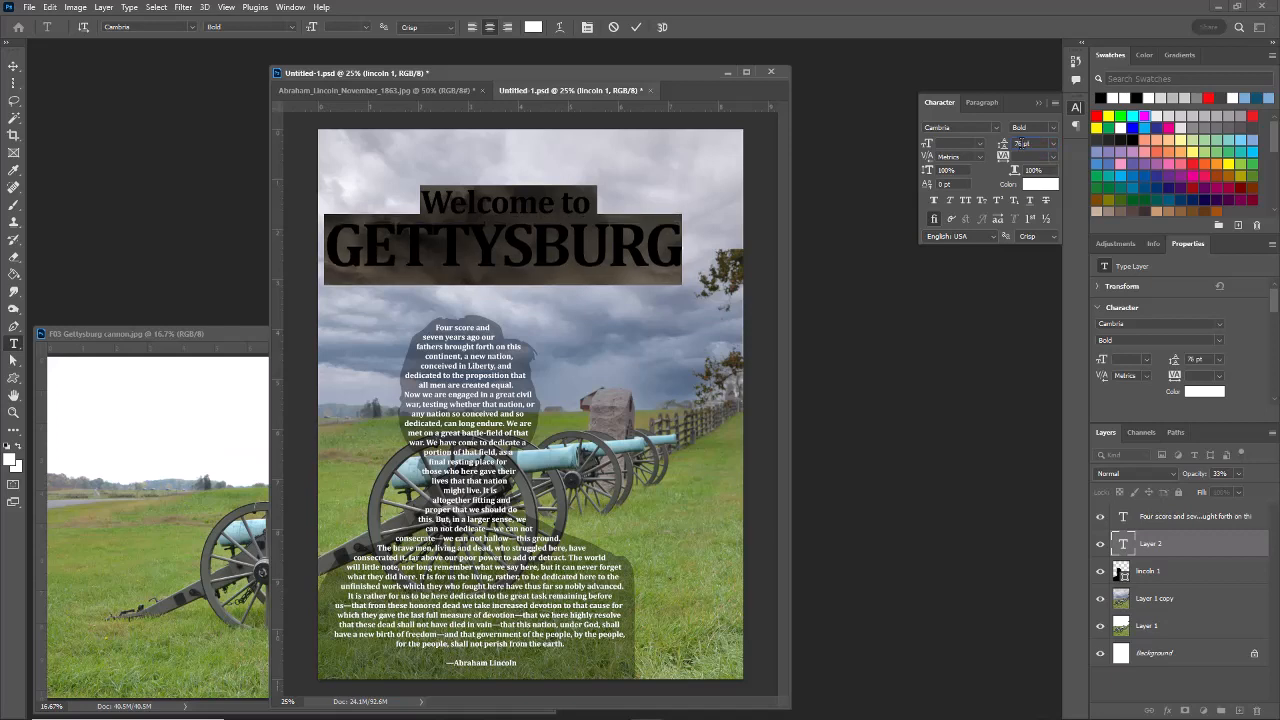
pyautogui.click(13, 65)
pyautogui.moveTo(545, 248)
pyautogui.mouseDown()
pyautogui.moveTo(553, 224)
pyautogui.moveTo(564, 234)
pyautogui.mouseUp()
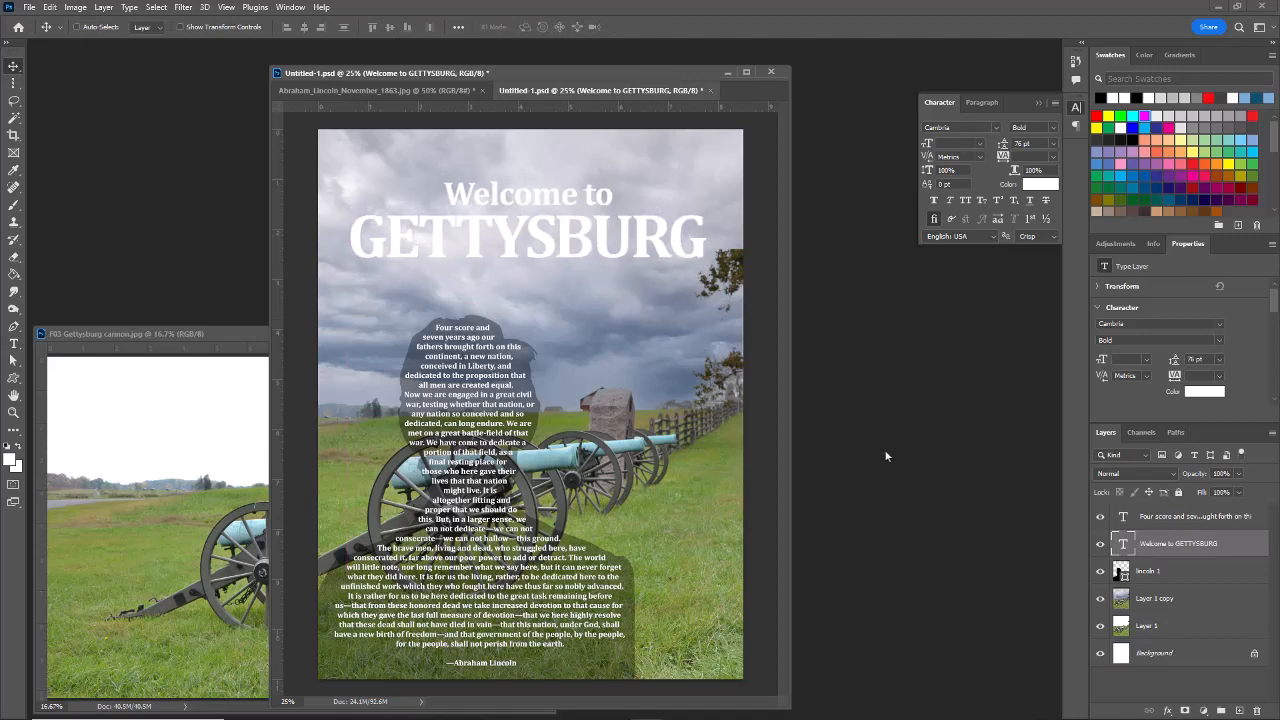
# - Add a black drop shadow to the title with a distance of 16 px, spread of 14% and size of 6 px
pyautogui.click(1168, 711)
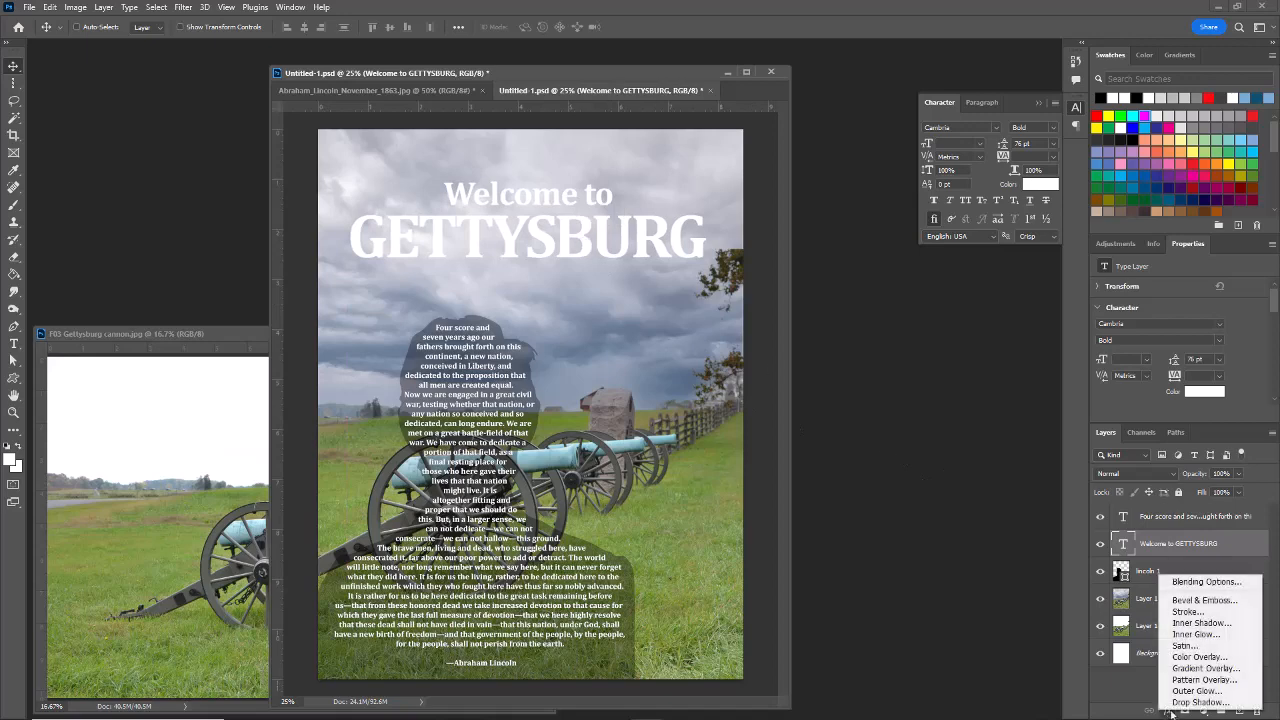
pyautogui.click(1197, 702)
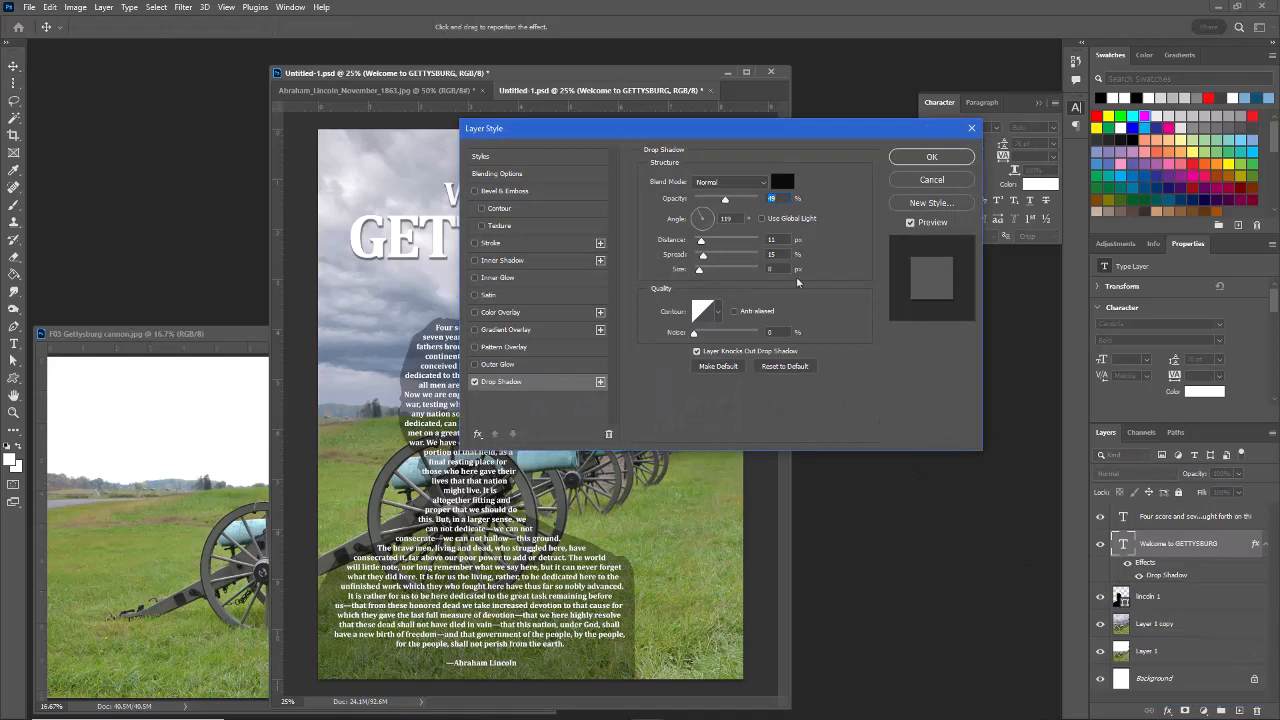
pyautogui.moveTo(779, 135); pyautogui.dragTo(741, 325)
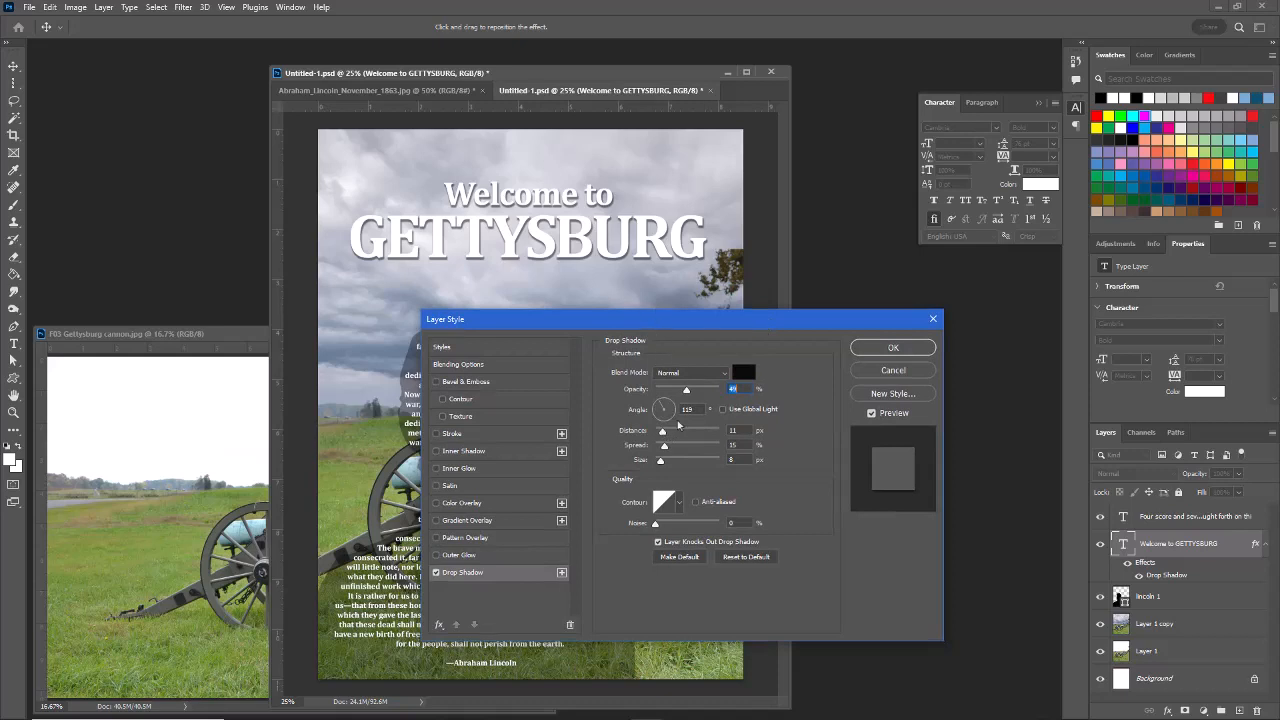
pyautogui.moveTo(663, 436); pyautogui.dragTo(659, 460)
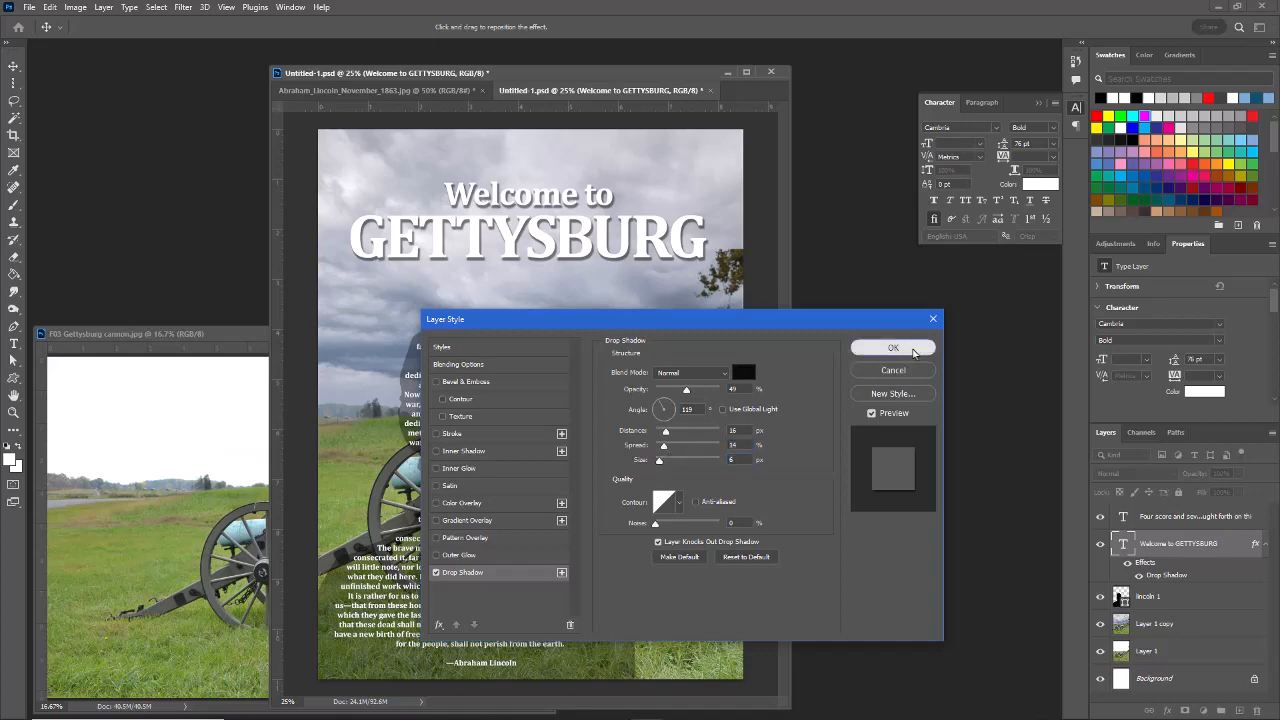
pyautogui.click(893, 348)
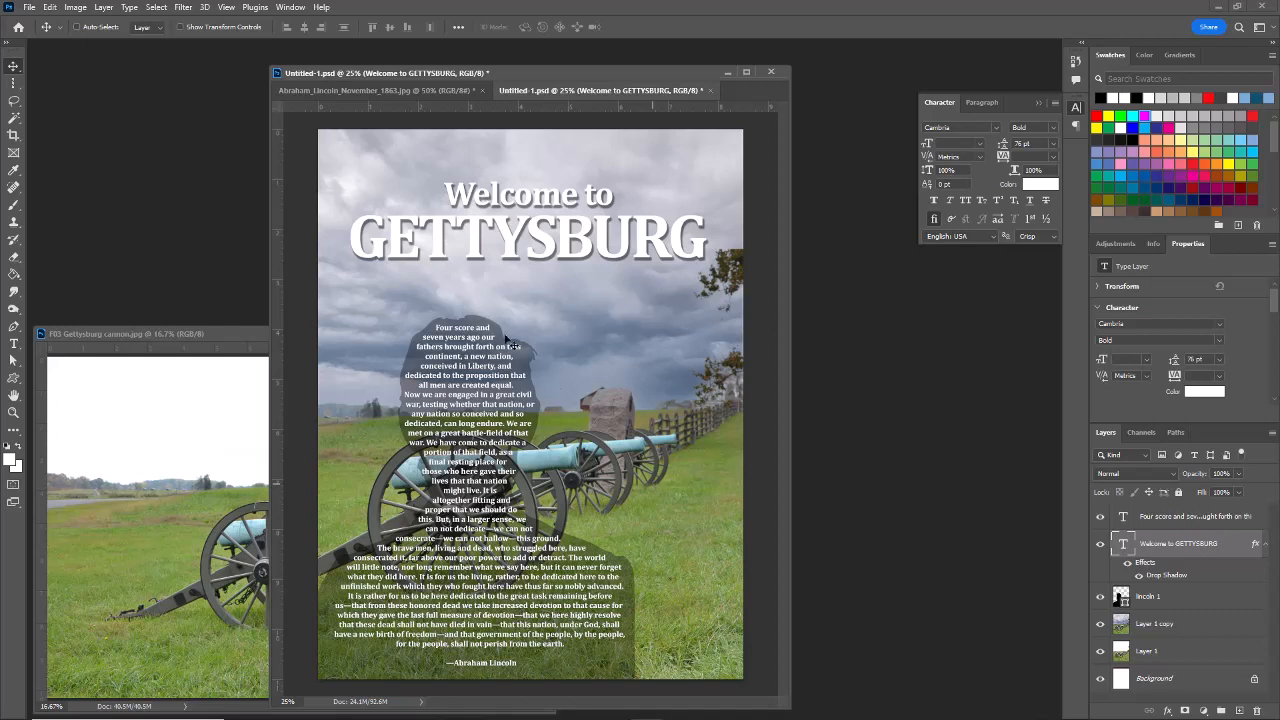
pyautogui.click(76, 8)
pyautogui.moveTo(106, 24)
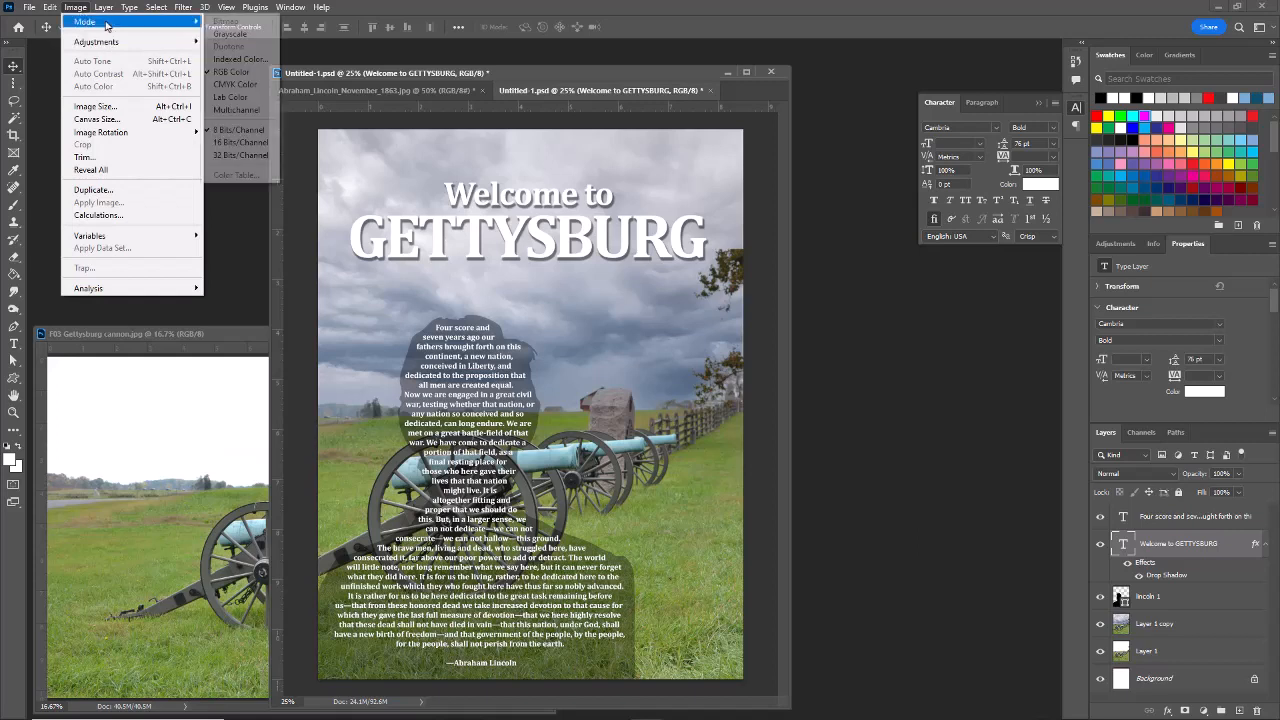
pyautogui.click(258, 85)
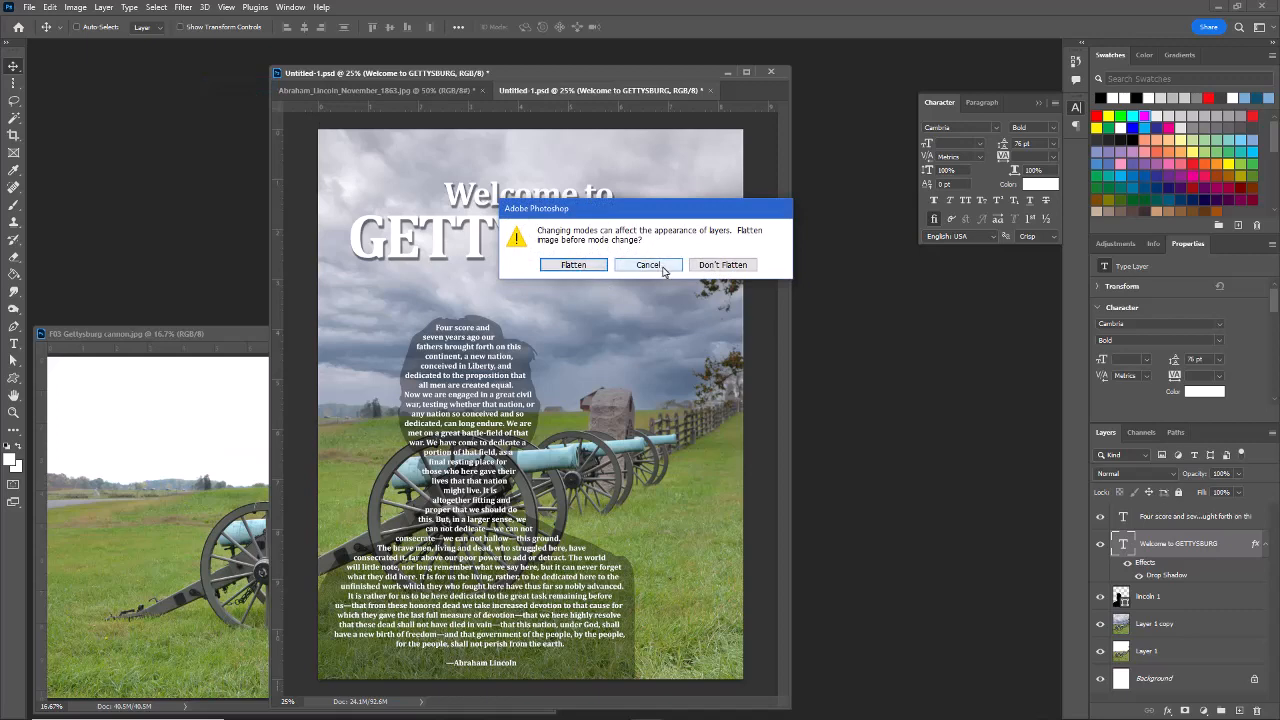
pyautogui.press('Escape')
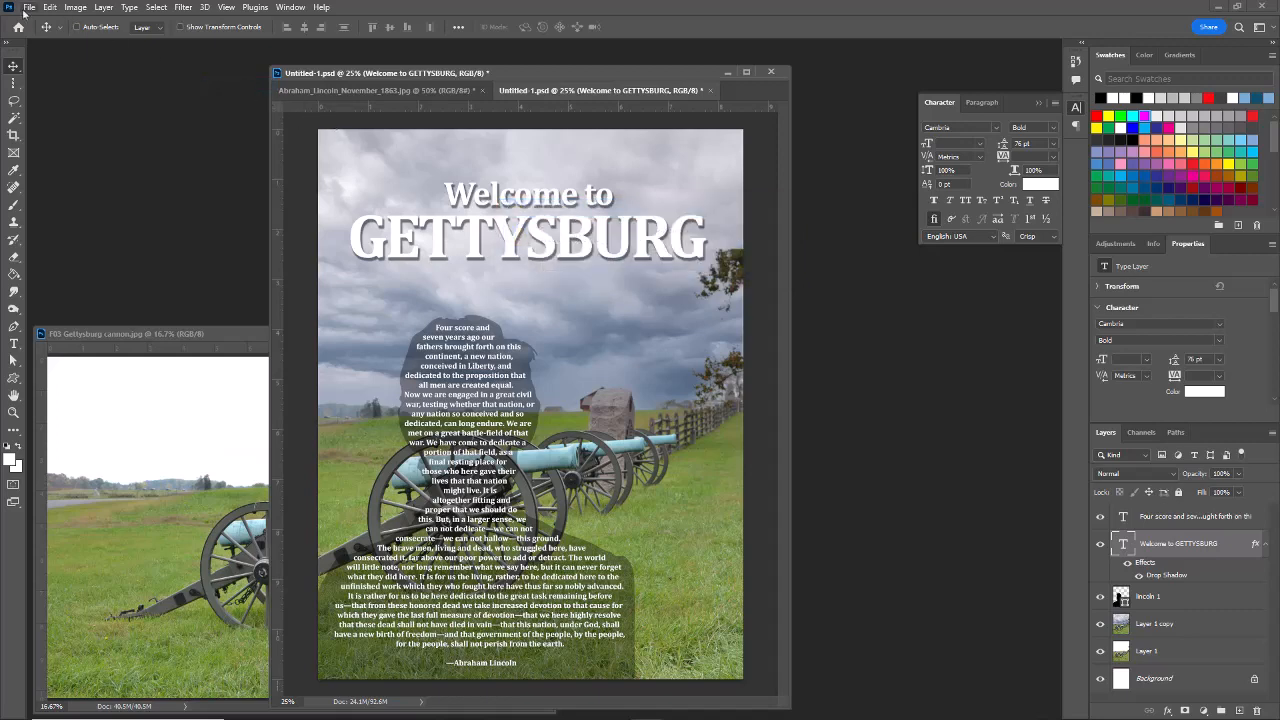
# - Save the layered poster as a PSD in the projects folder, named "F03 Gettysburg" followed by the author's surname in parentheses
pyautogui.click(29, 7)
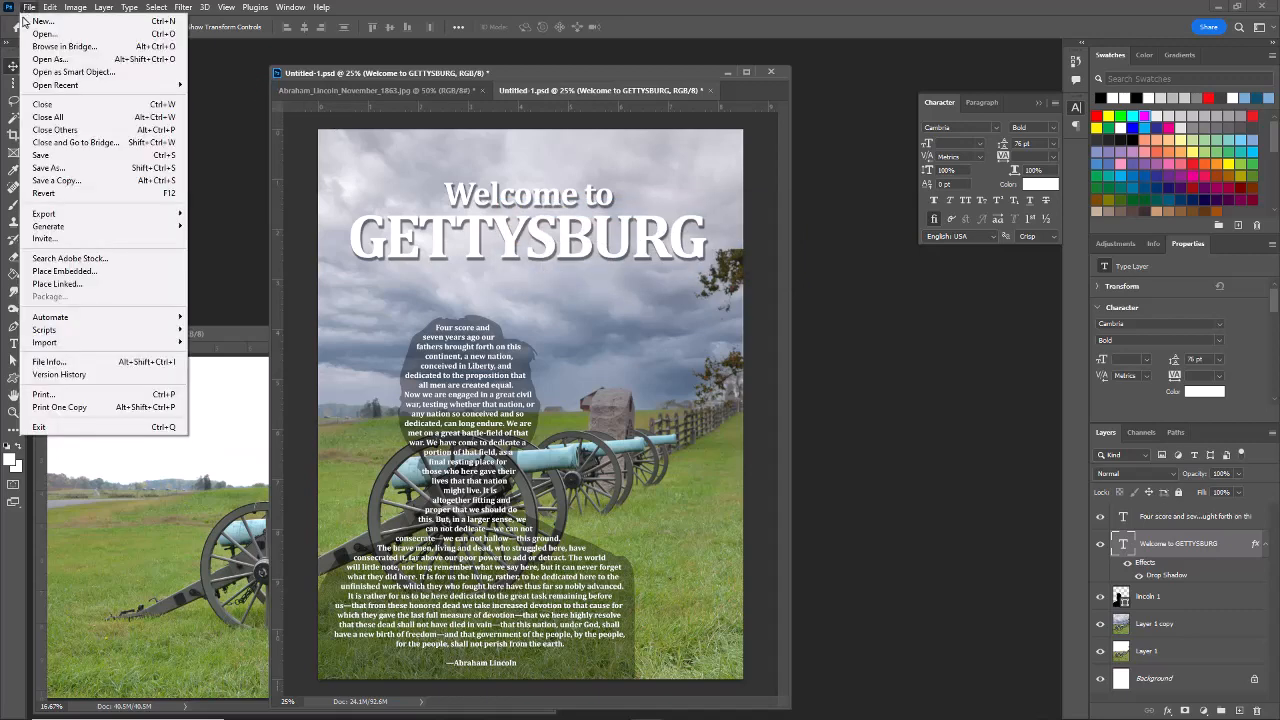
pyautogui.click(45, 169)
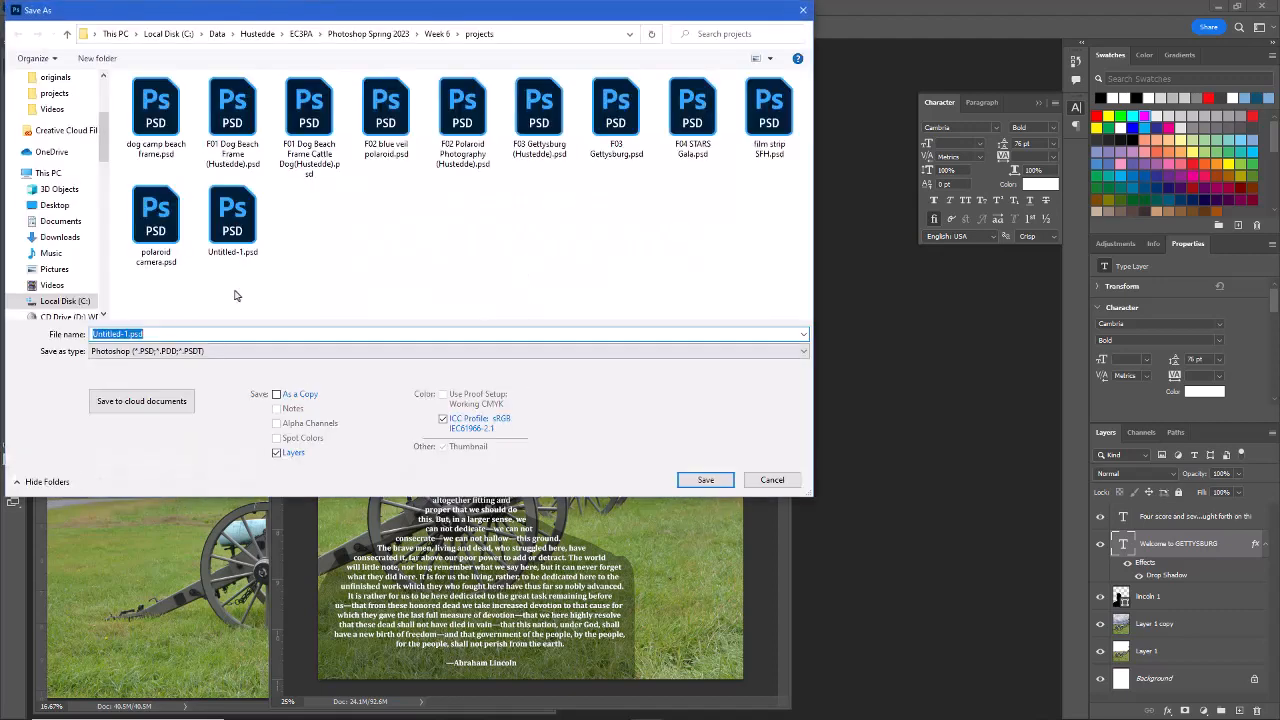
pyautogui.write('F03')
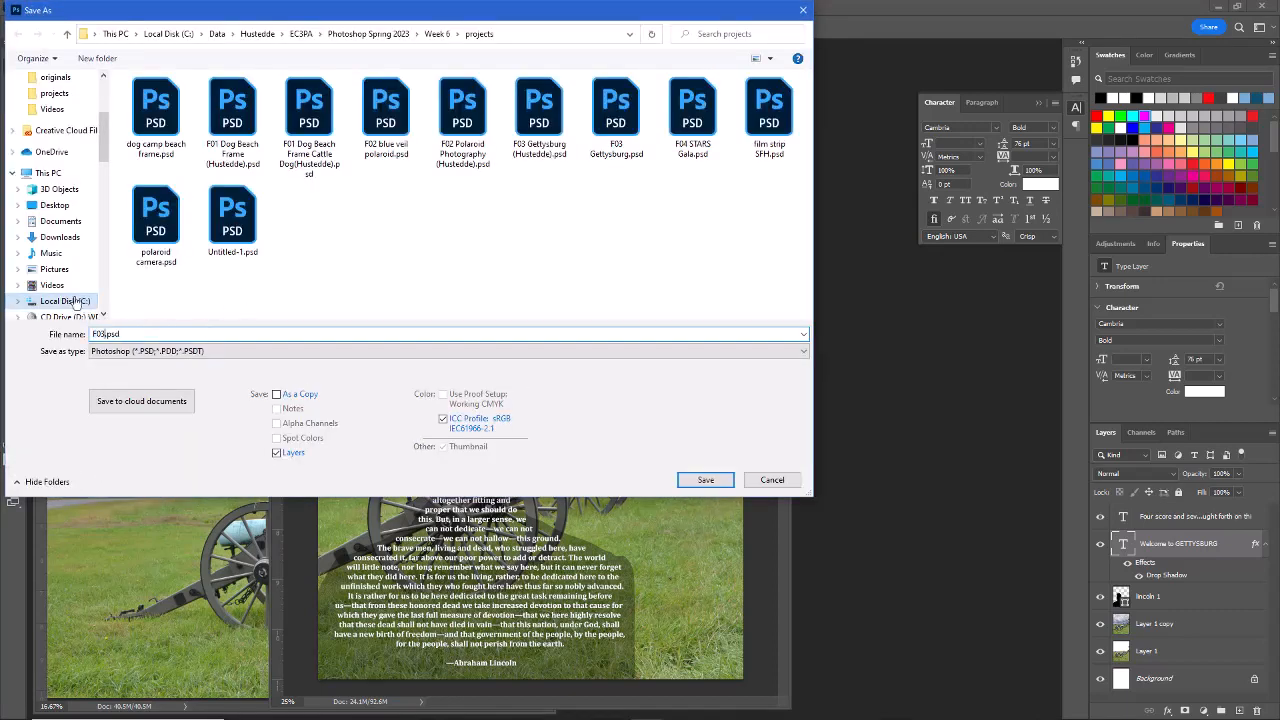
pyautogui.write(' Gettysburg (Hustedde)')
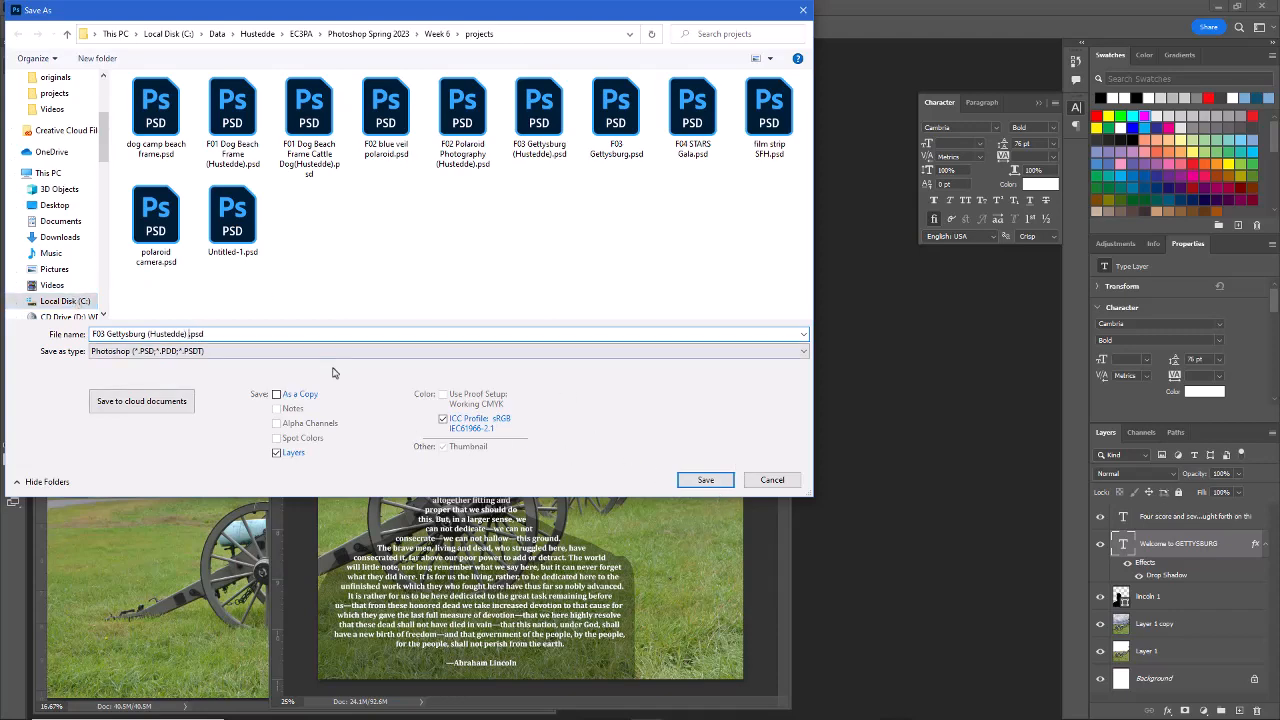
pyautogui.click(703, 480)
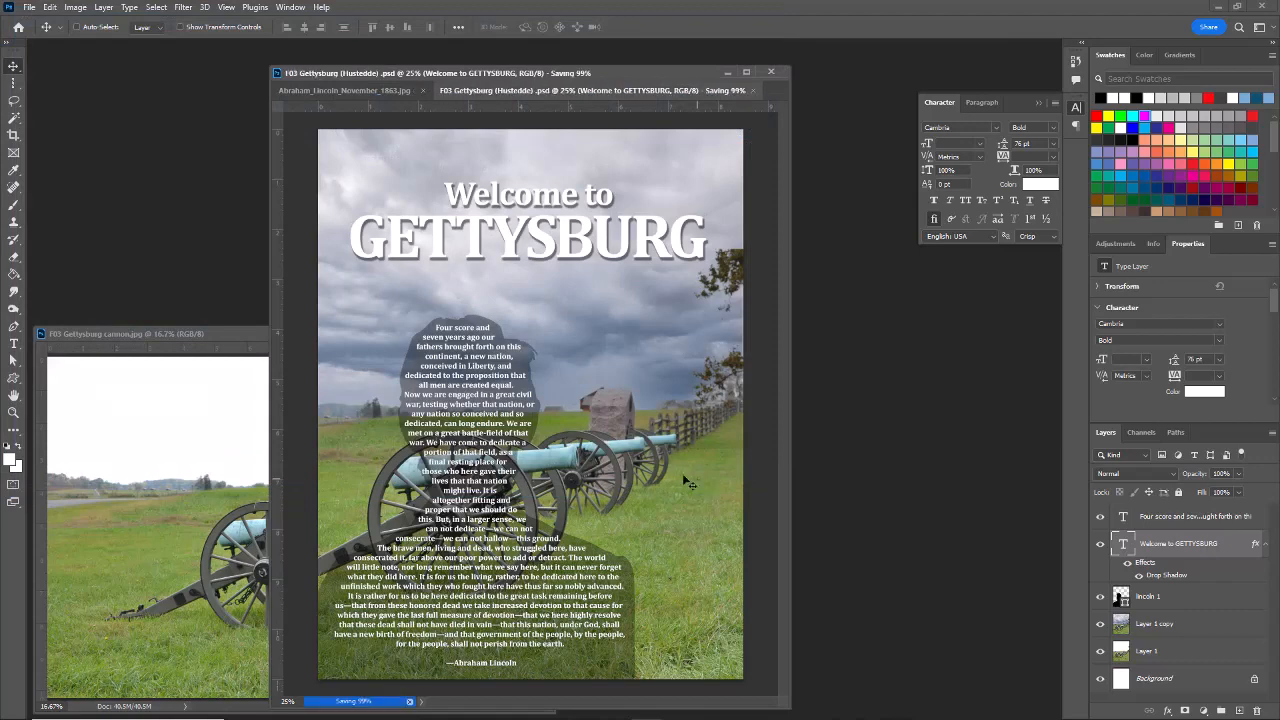
# - Convert the poster to CMYK Color mode, flattening its layers and accepting the U.S. Web Coated (SWOP) v2 profile
pyautogui.click(49, 10)
pyautogui.moveTo(75, 8)
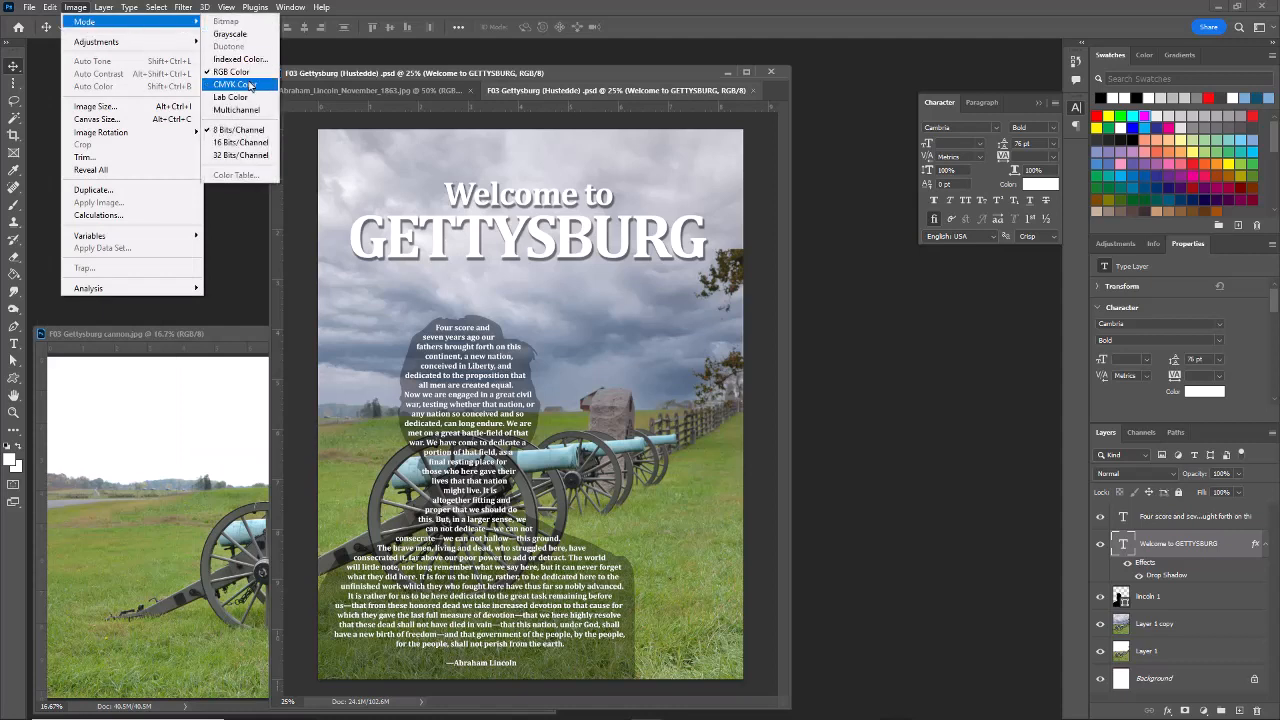
pyautogui.click(249, 87)
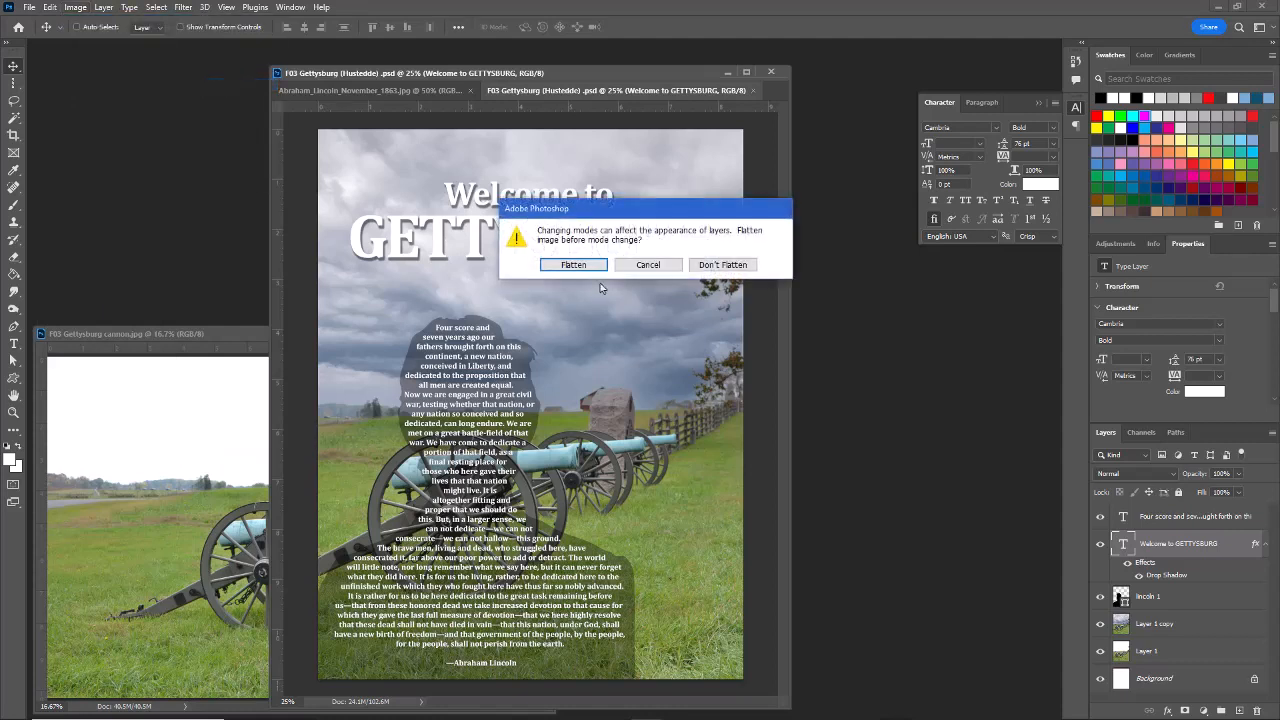
pyautogui.click(574, 265)
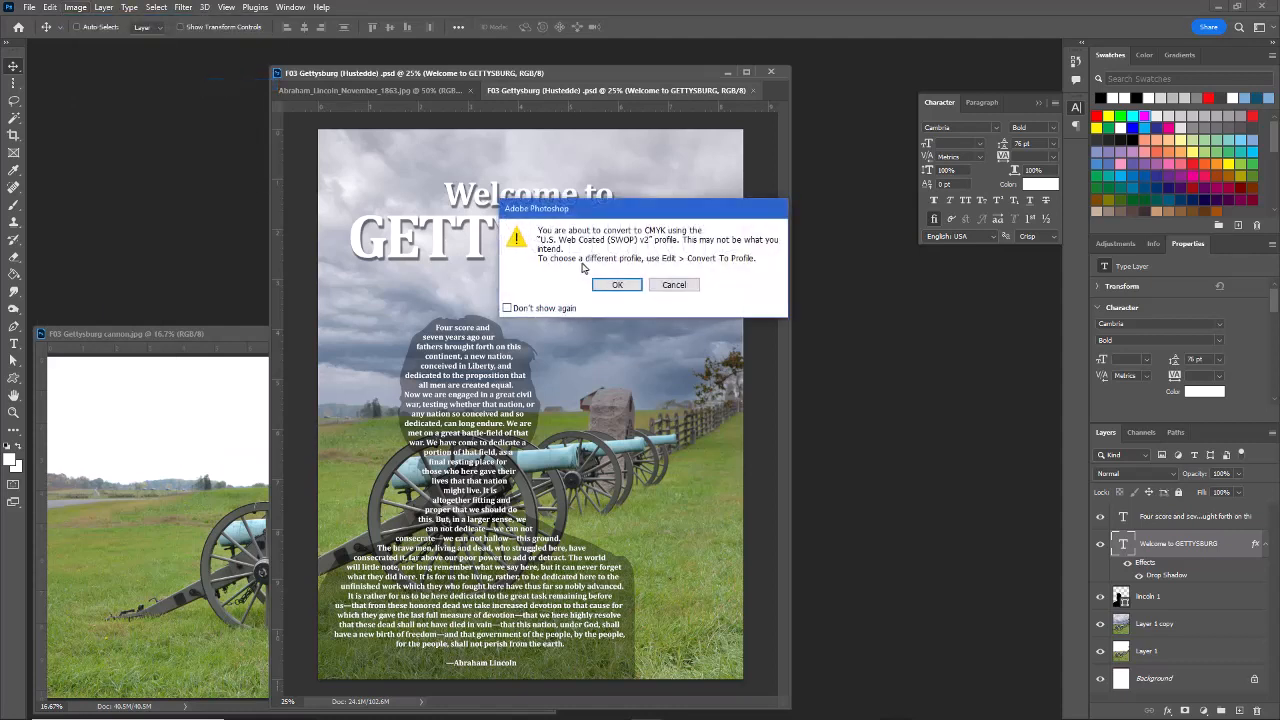
pyautogui.click(617, 285)
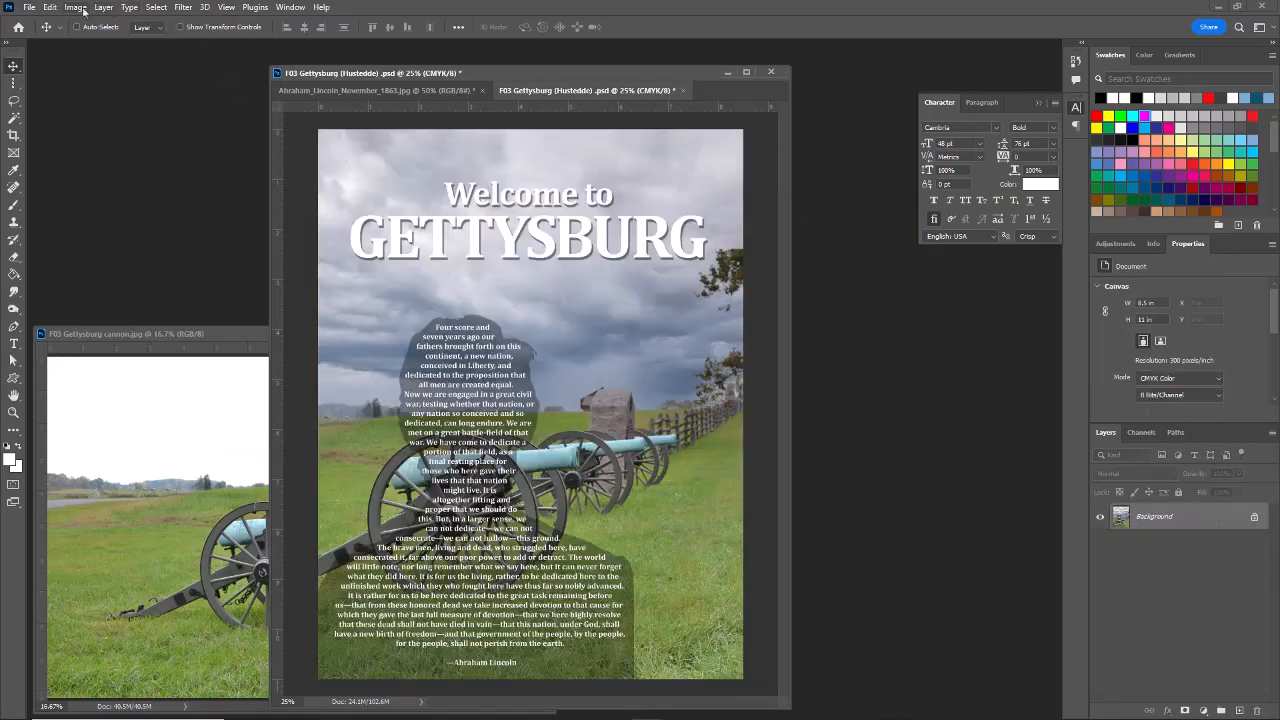
# - Save the flattened poster as a TIFF in the projects folder with no compression, interleaved pixel order and IBM PC byte order
pyautogui.click(29, 8)
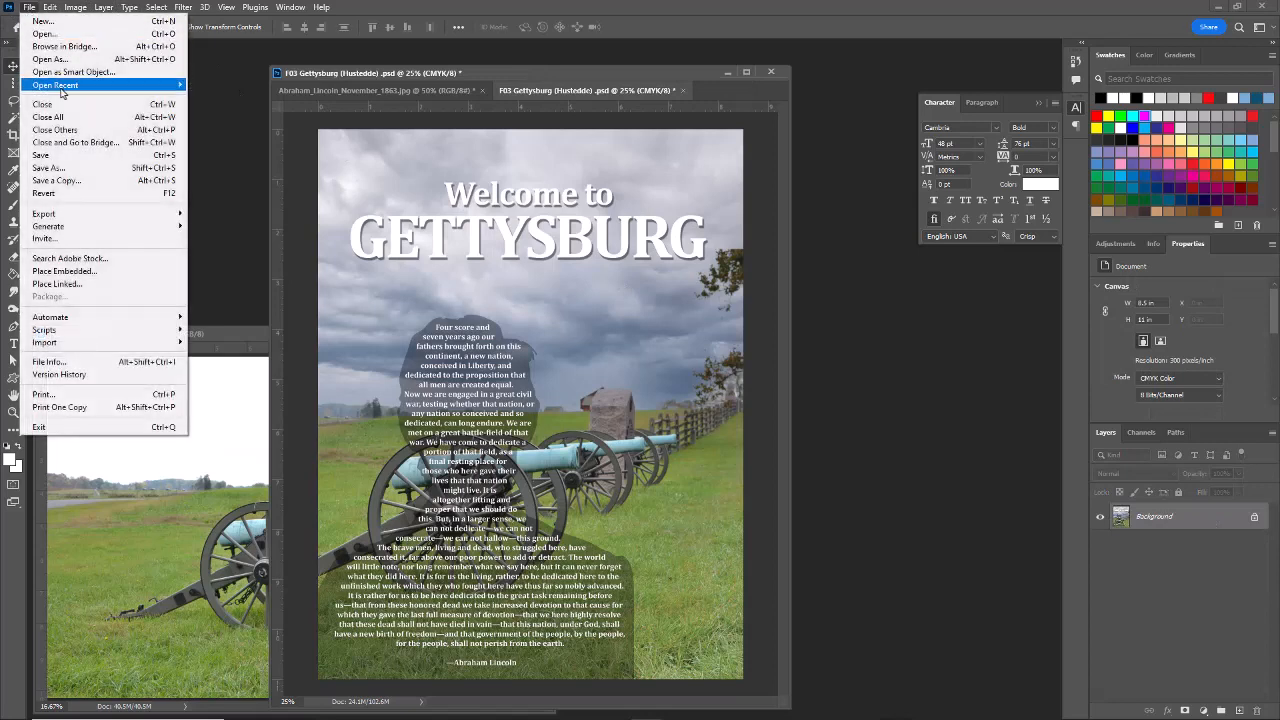
pyautogui.click(100, 171)
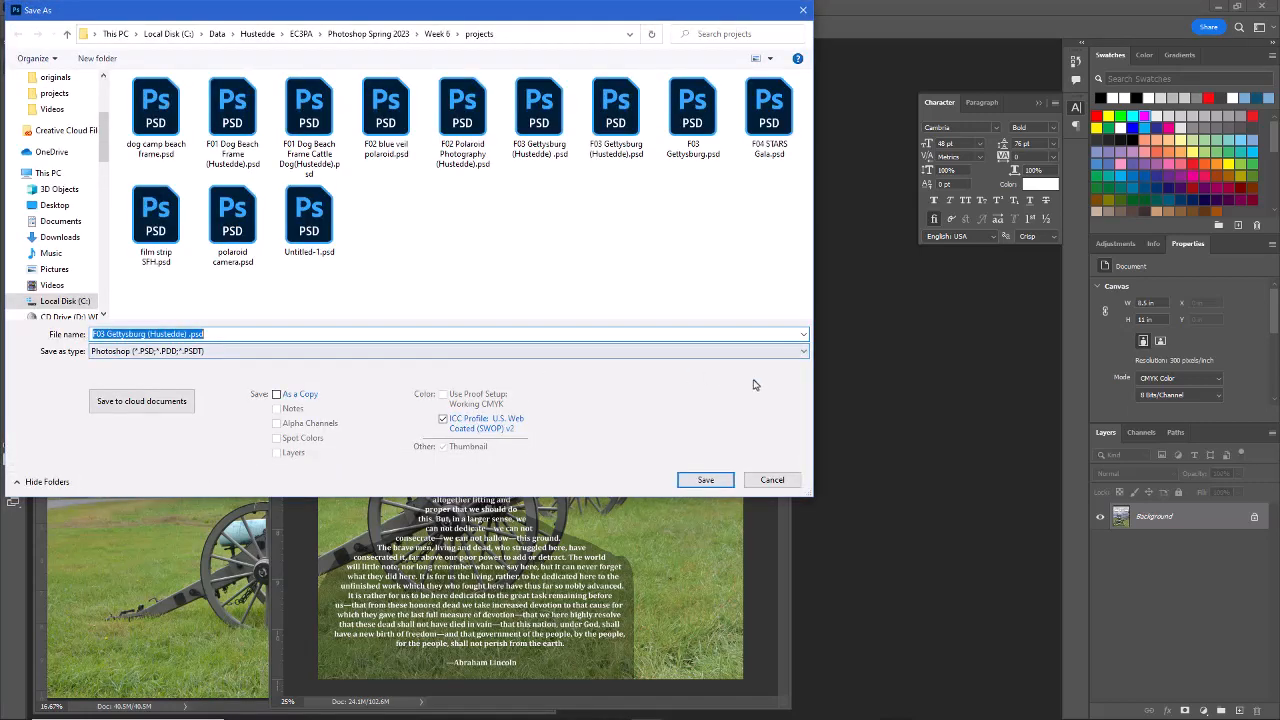
pyautogui.click(805, 351)
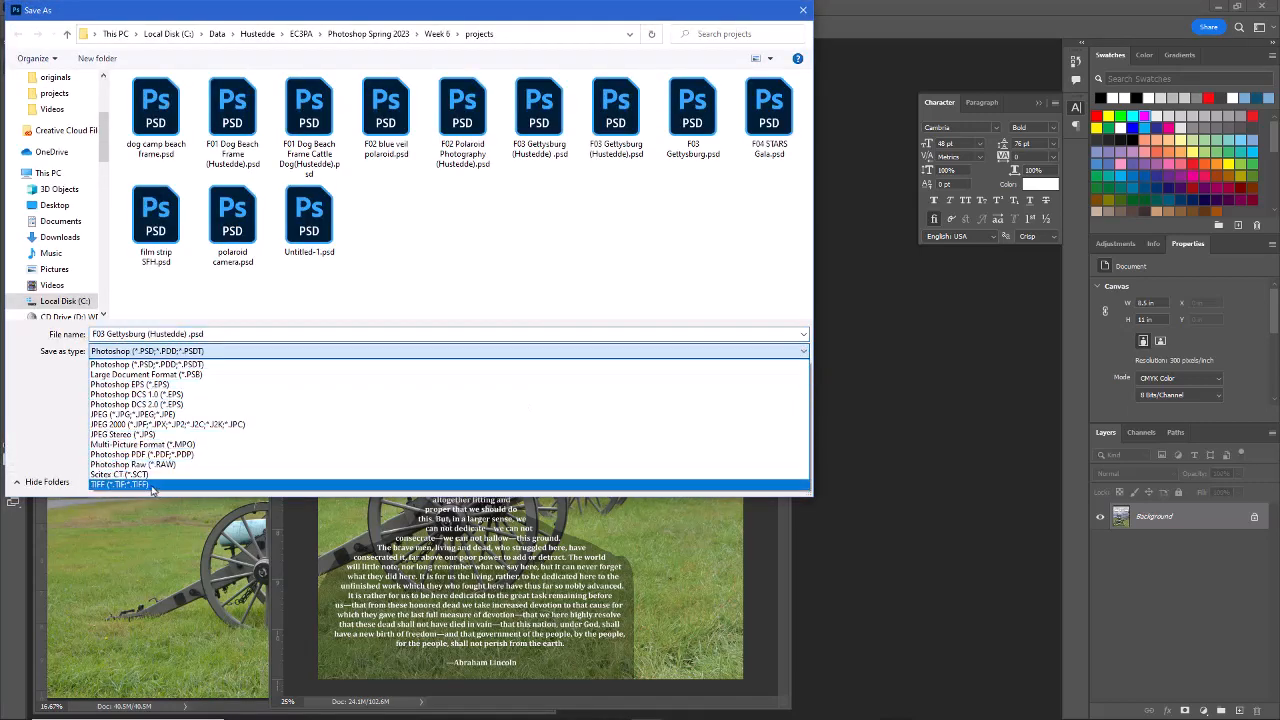
pyautogui.click(152, 485)
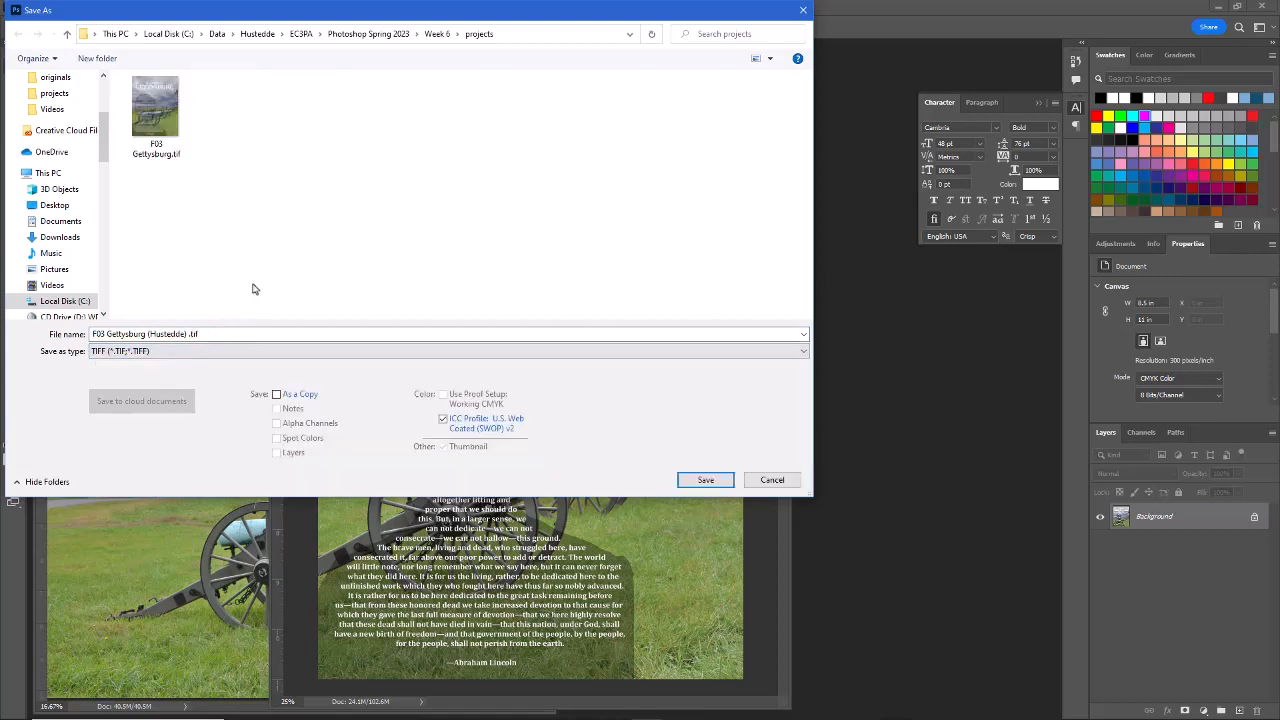
pyautogui.click(226, 334)
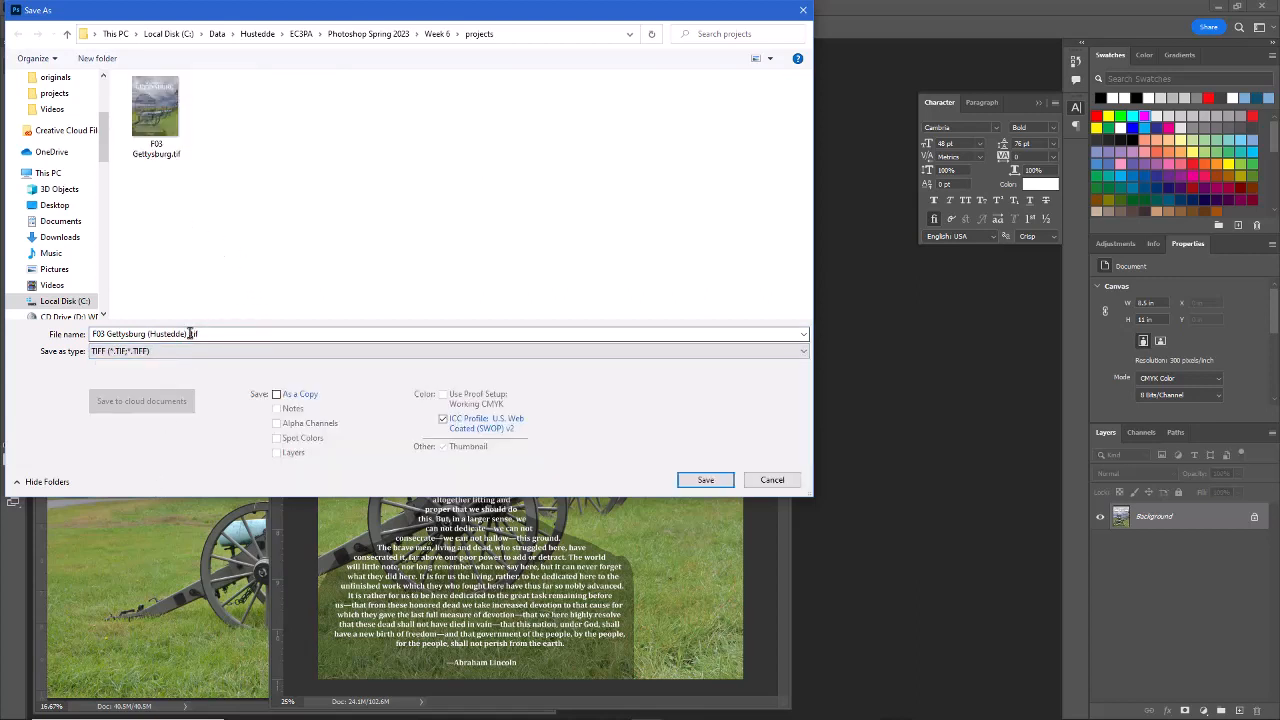
pyautogui.click(721, 481)
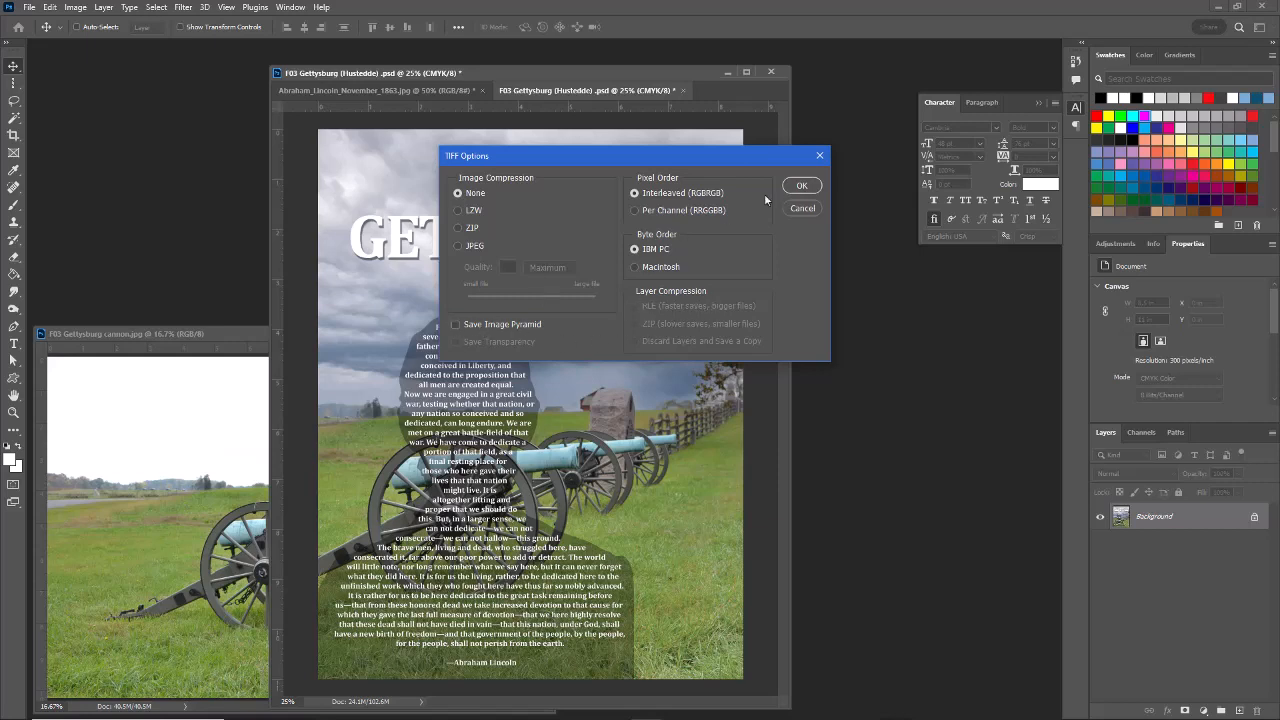
pyautogui.click(792, 186)
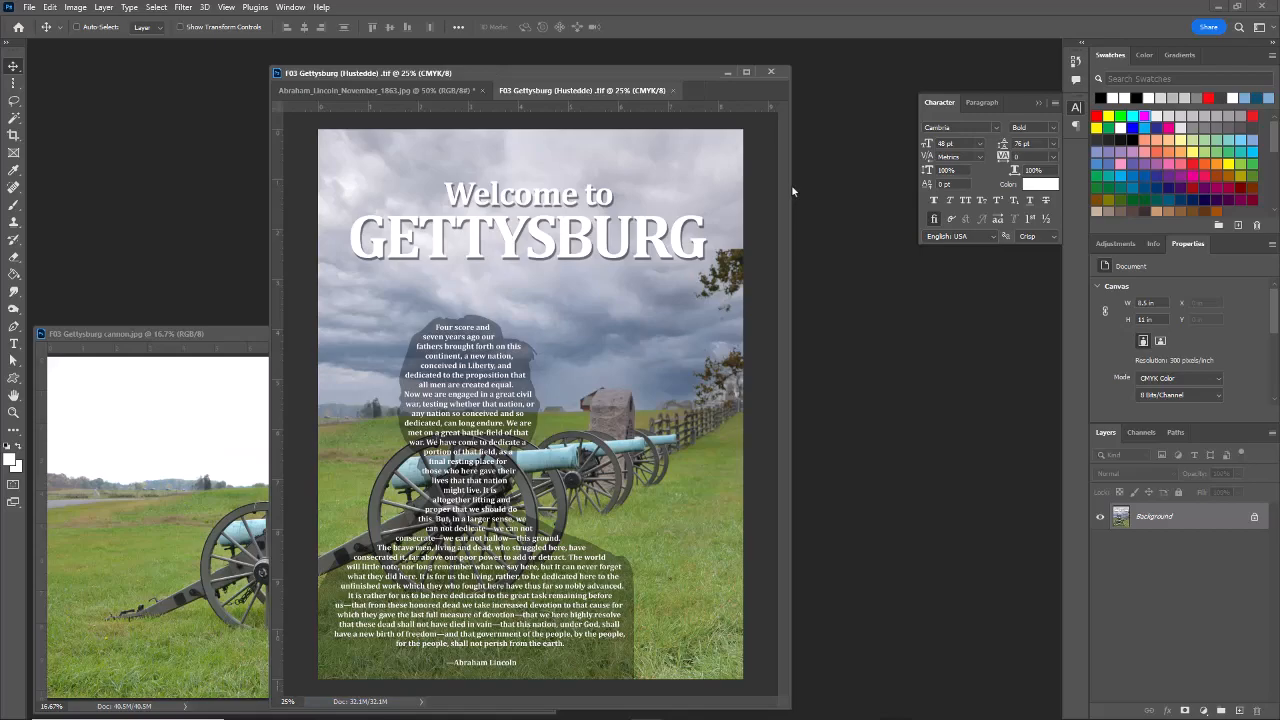